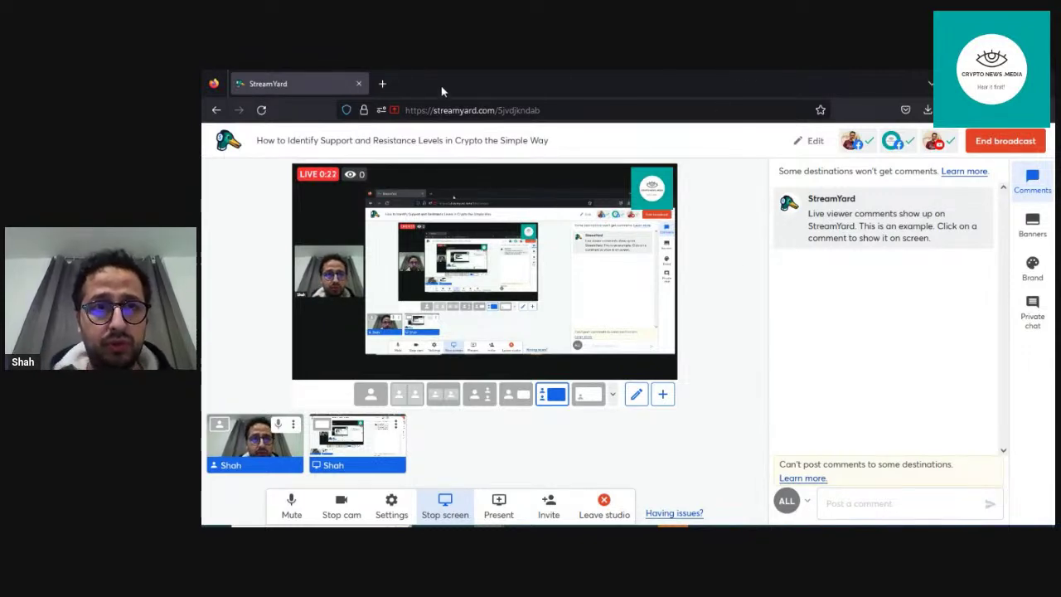
Load tradingview.com in a new browser tab beside the StreamYard studio.
click(386, 83)
text(tradingview.com)
key(Return)
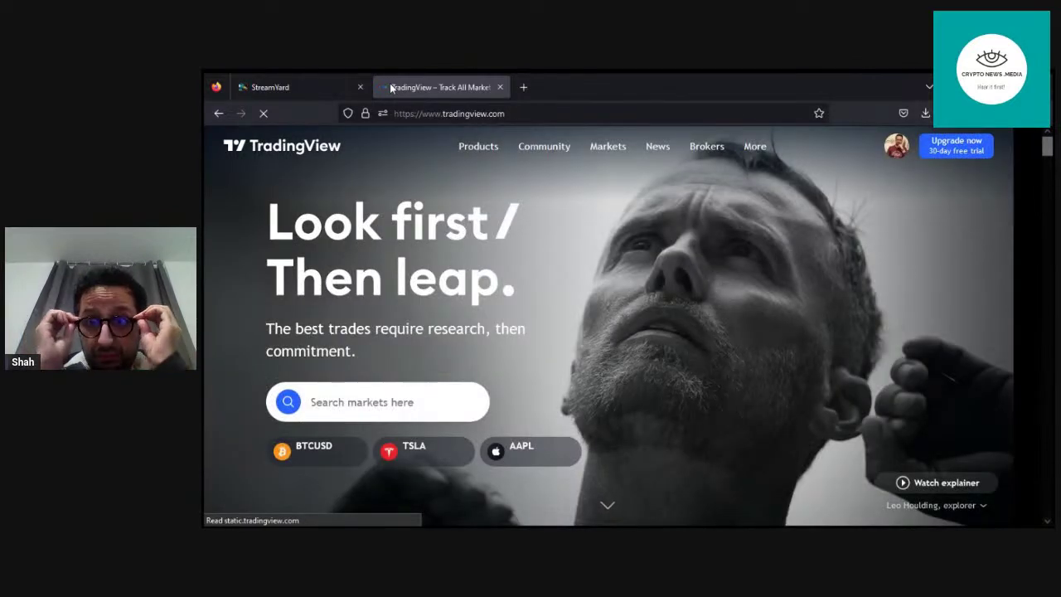
Open Supercharts from the Products menu to show the Bitcoin / U.S. Dollar chart.
mouse_move(551, 160)
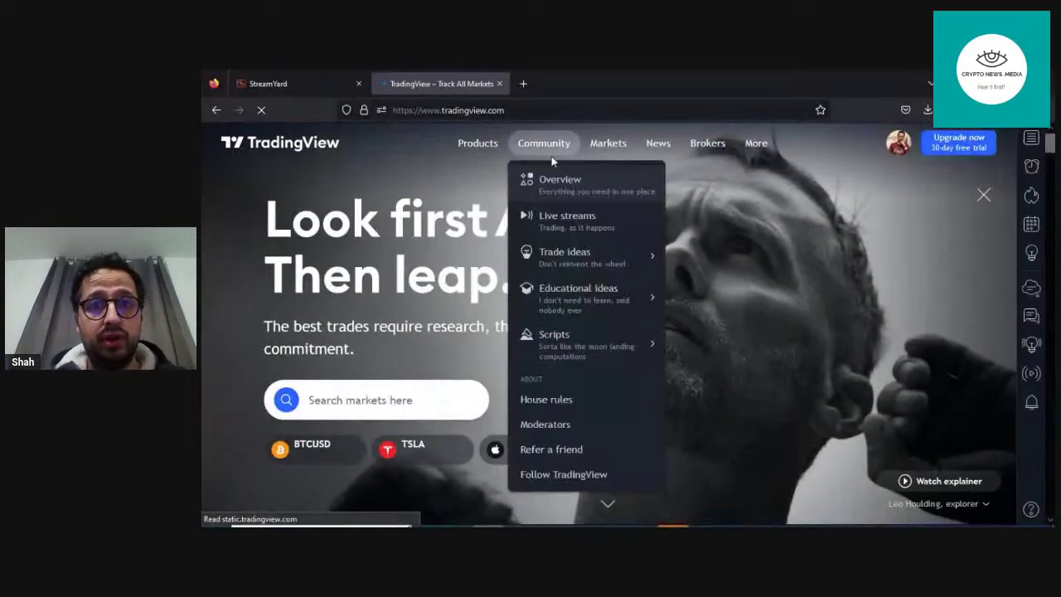
mouse_move(480, 145)
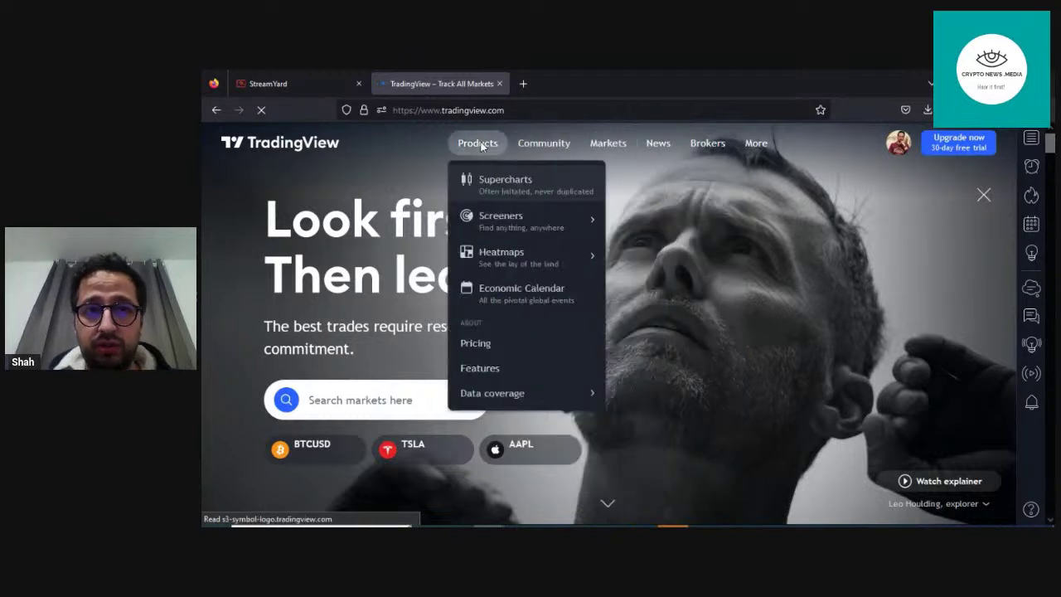
click(474, 189)
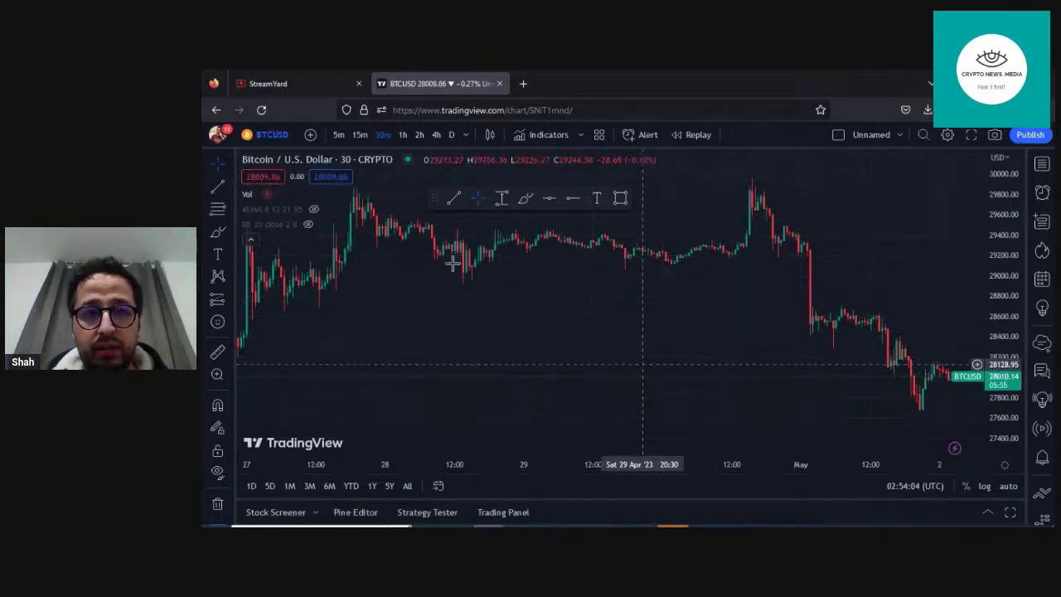
click(467, 135)
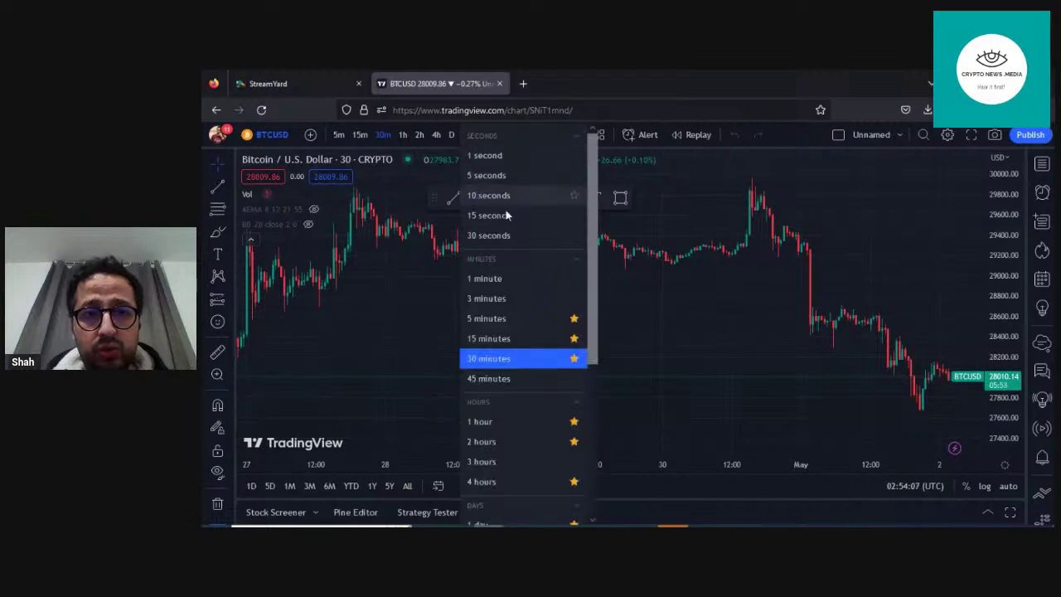
scroll(515, 422, down, 2)
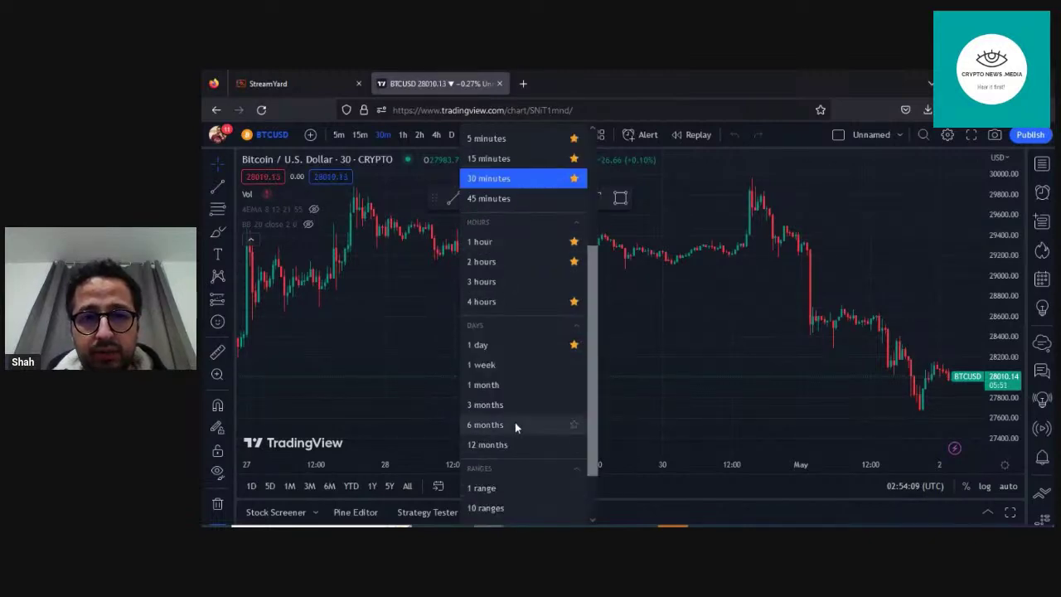
click(656, 332)
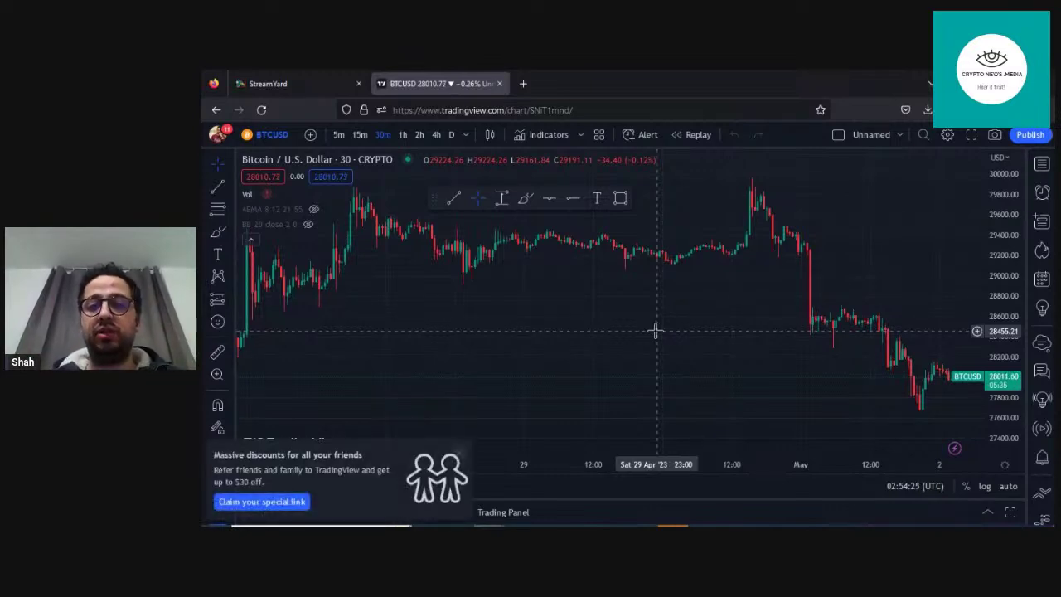
click(458, 457)
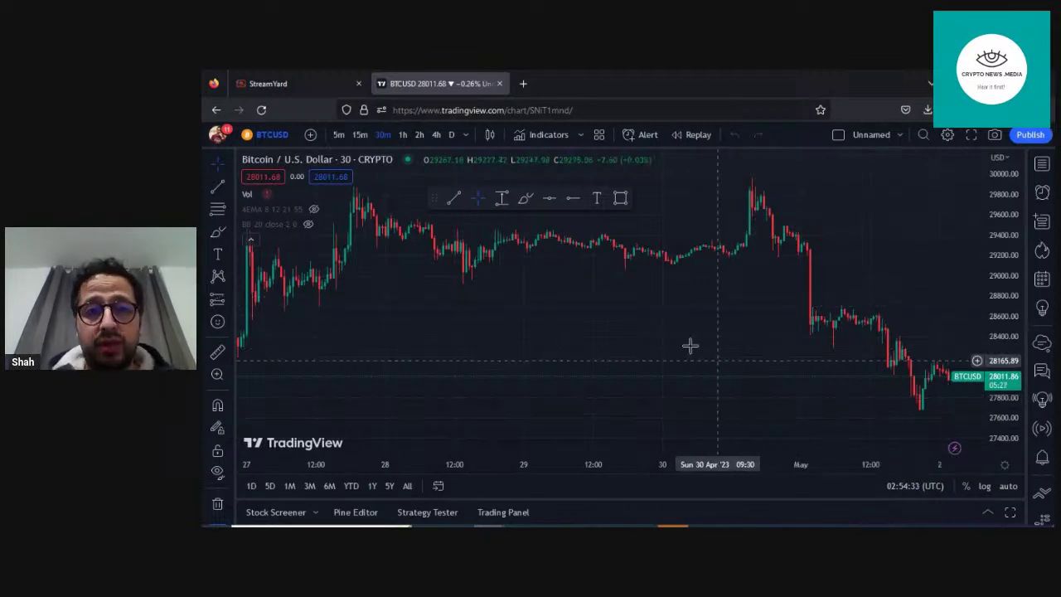
With the Brush, draw a red freehand loop with three rightward arrows across the chart.
click(525, 197)
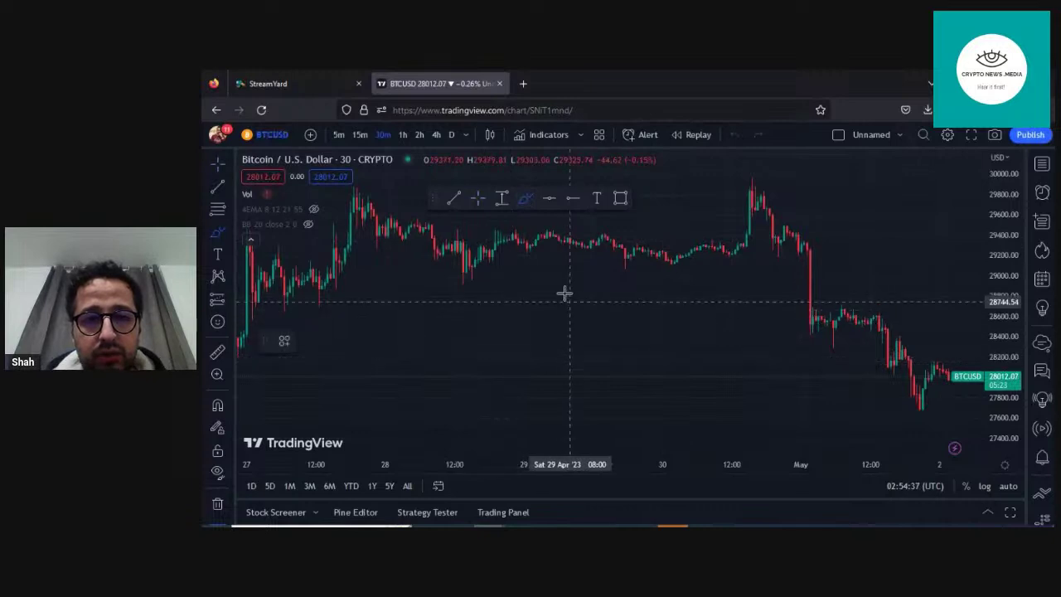
mouse_move(467, 305)
mouse_down()
mouse_move(471, 410)
mouse_move(559, 450)
mouse_move(644, 438)
mouse_move(677, 391)
mouse_move(655, 286)
mouse_up()
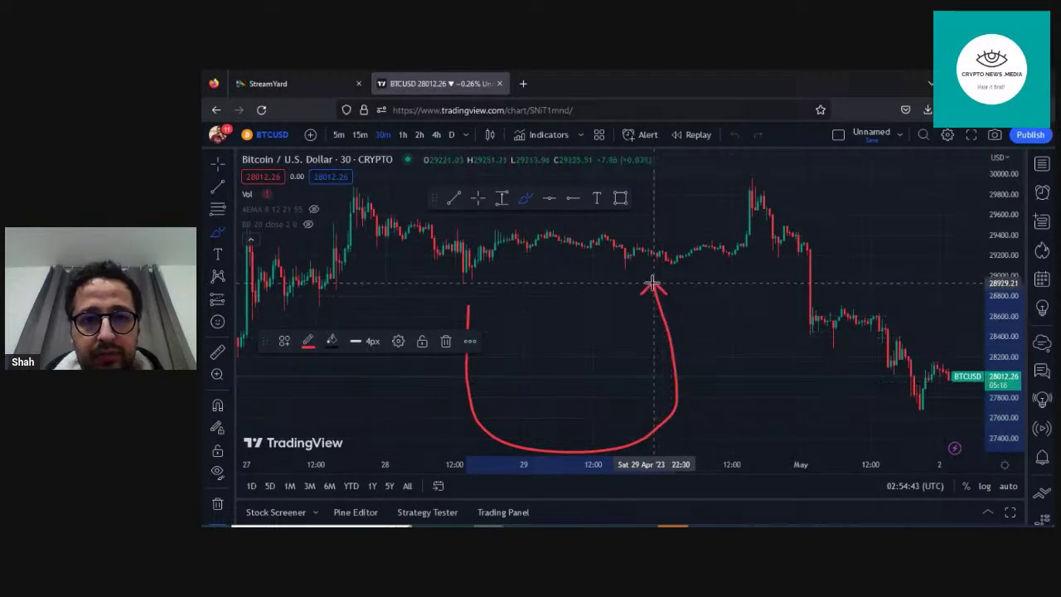
drag(470, 304, 651, 287)
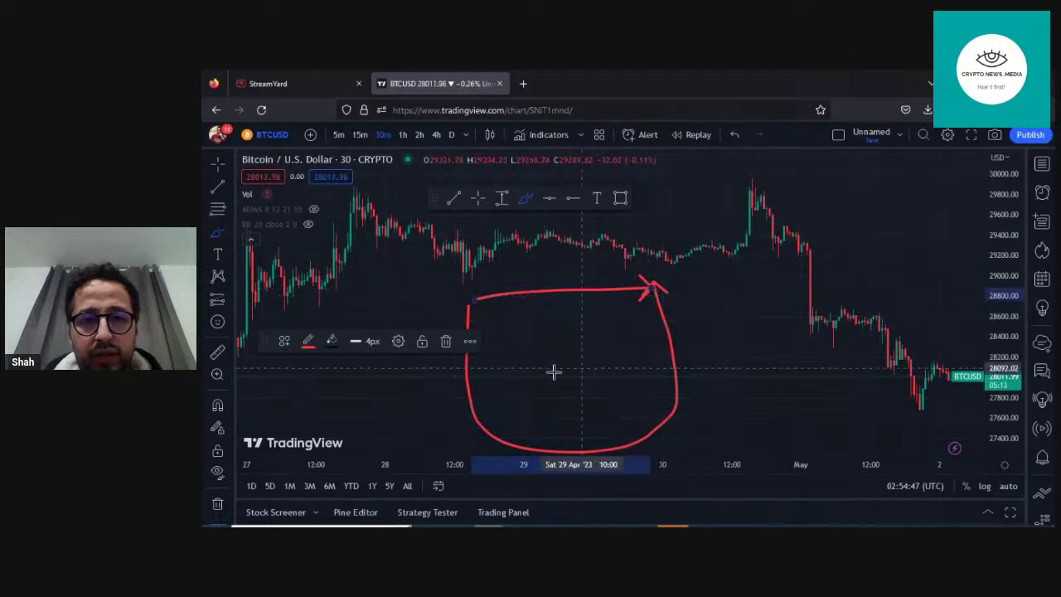
drag(469, 356, 667, 346)
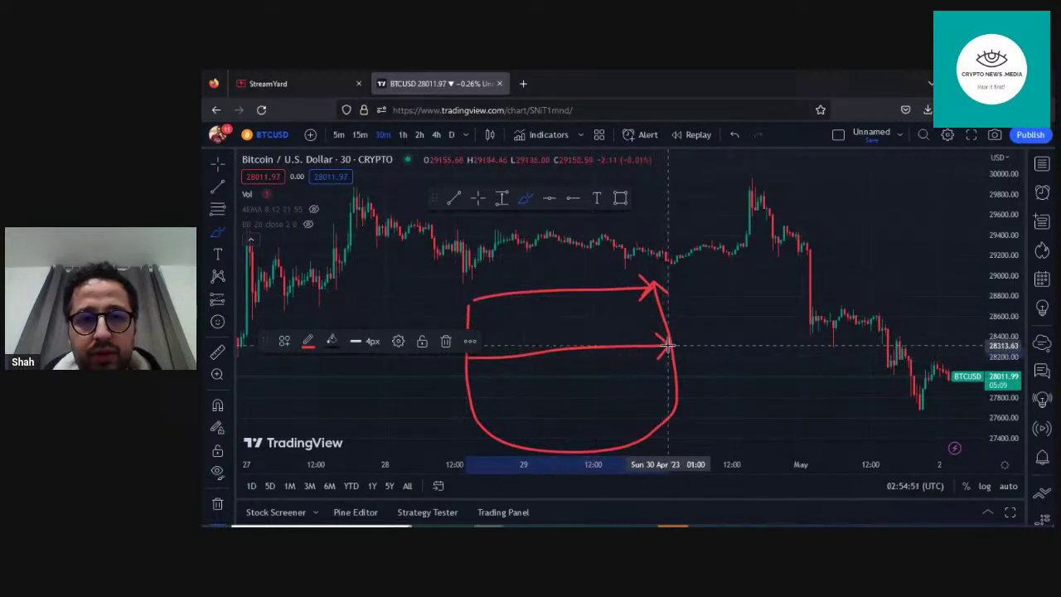
drag(472, 406, 674, 398)
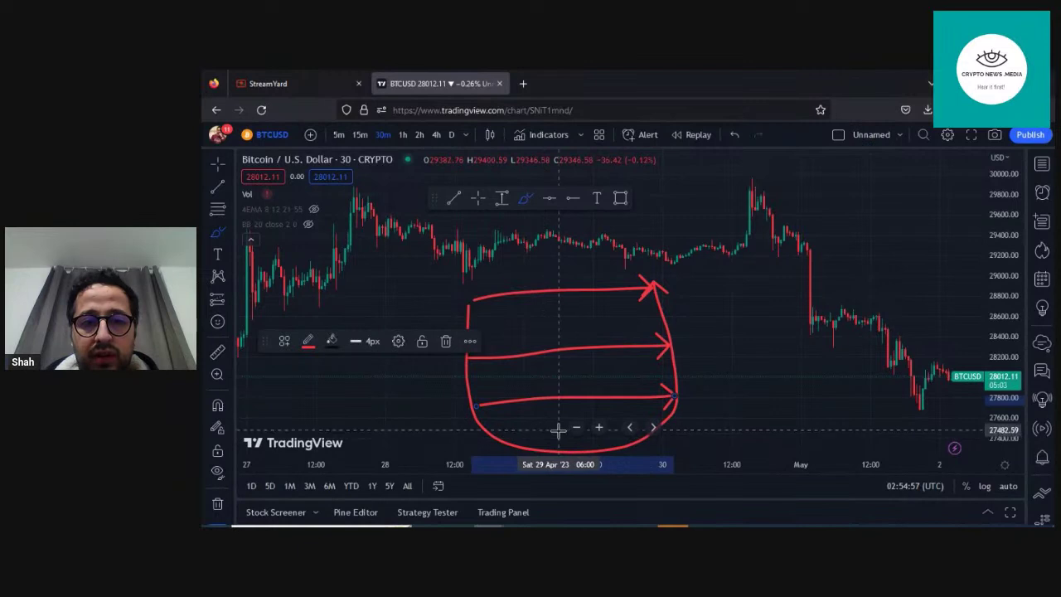
Add a green squiggle at the loop's bottom and a green upward arrow at the May 1 dip.
mouse_move(555, 427)
mouse_down()
mouse_move(547, 431)
mouse_move(557, 438)
mouse_up()
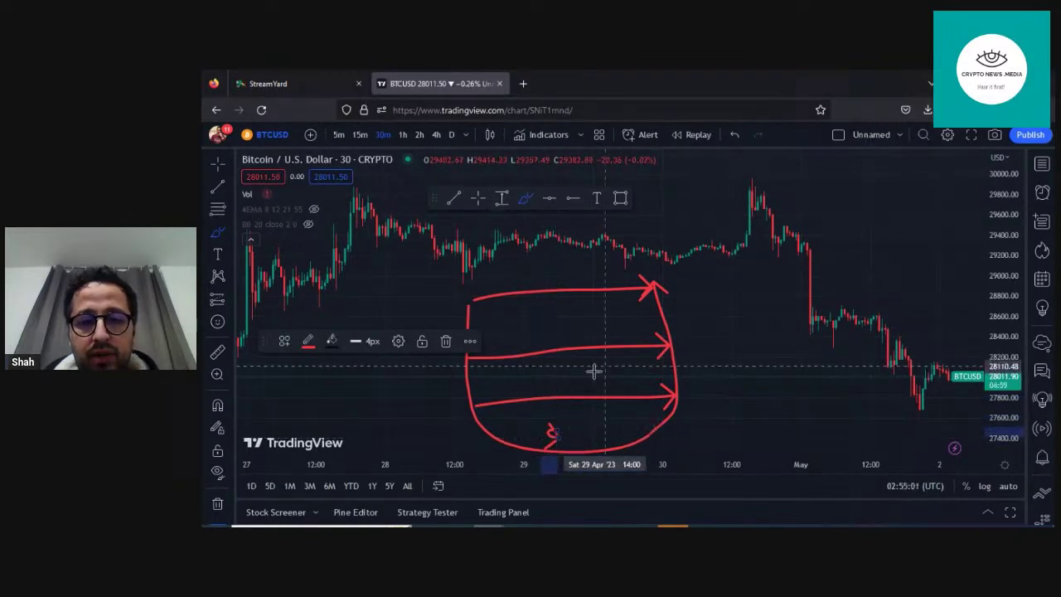
click(308, 341)
click(352, 355)
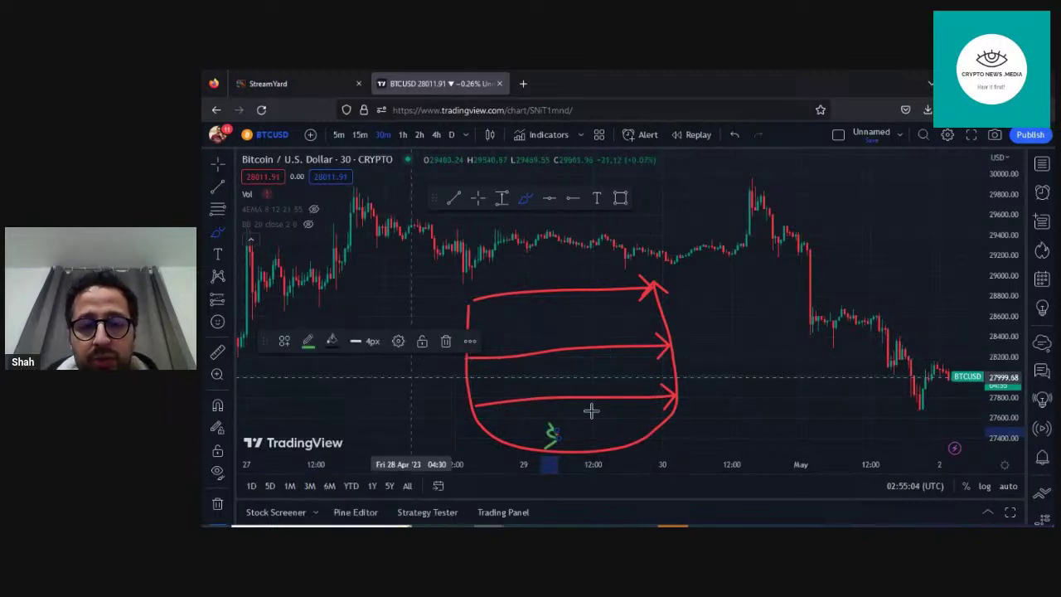
scroll(747, 417, down, 2)
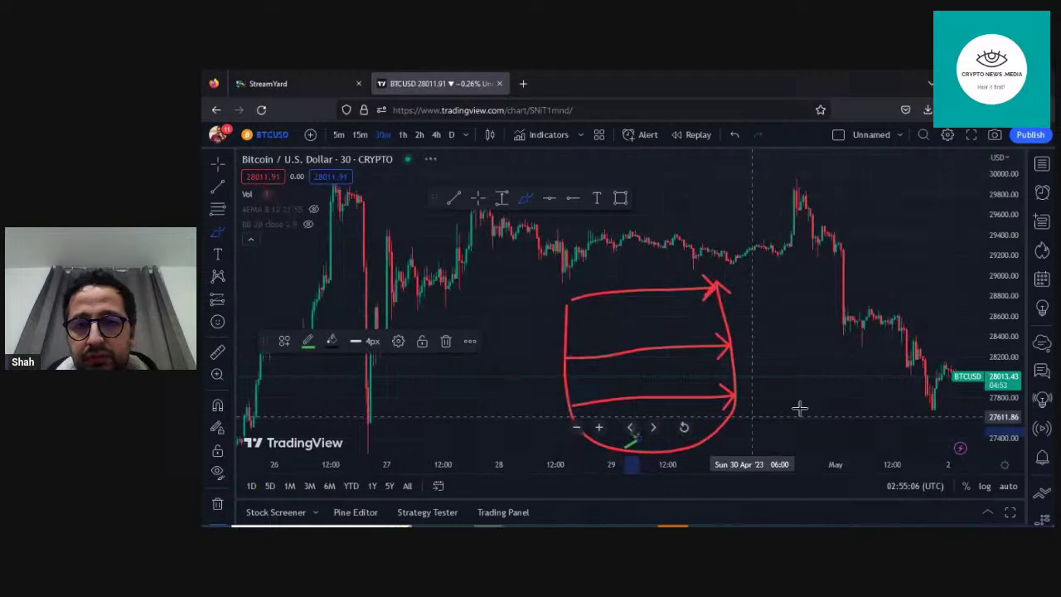
drag(885, 435, 859, 369)
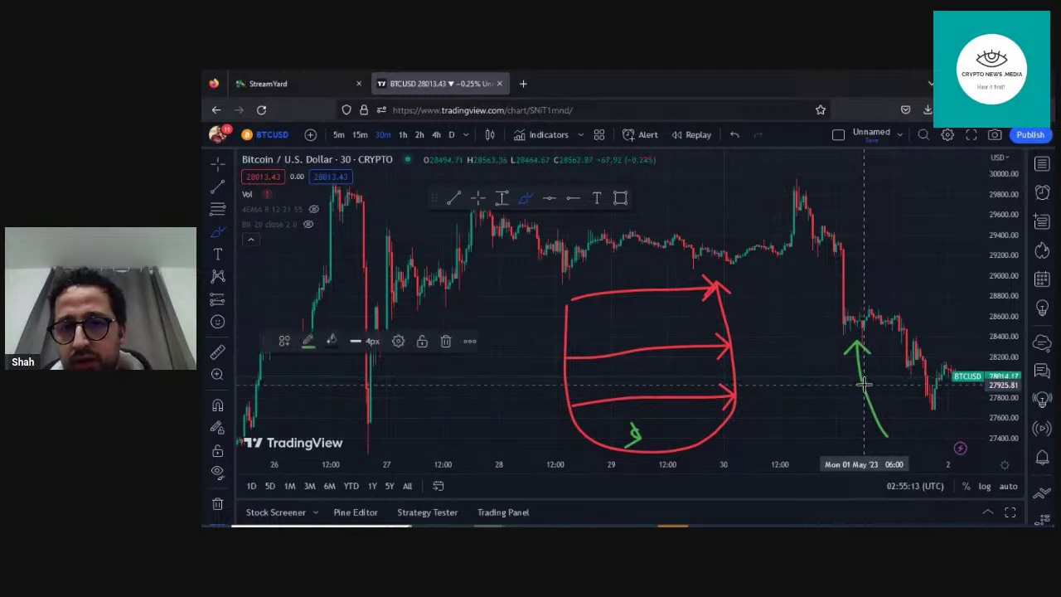
click(863, 383)
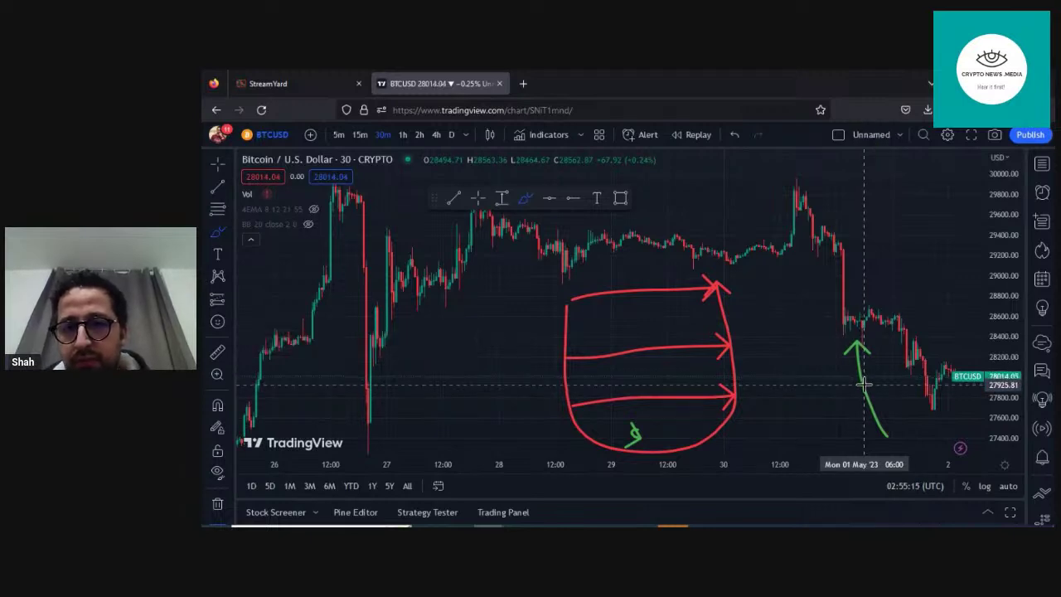
click(863, 383)
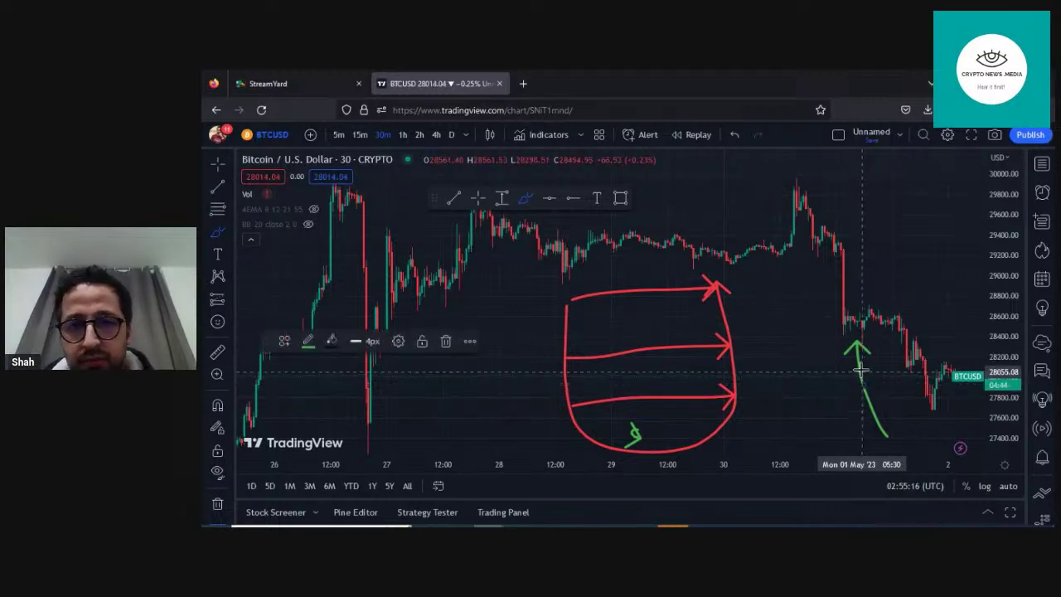
click(449, 342)
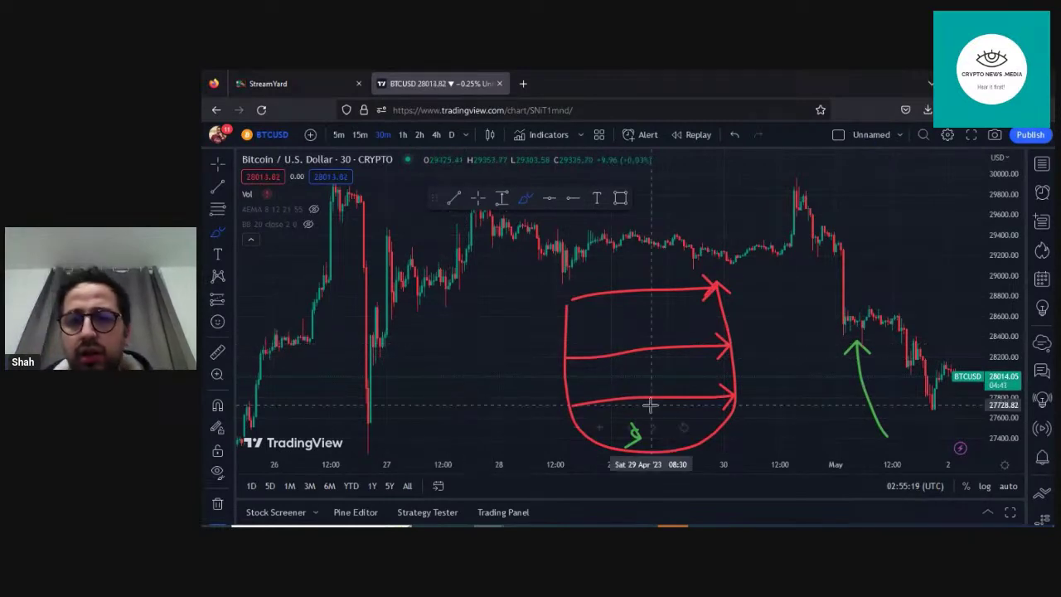
Erase the green upward arrow near May 1 and close the YouTube promotion.
click(857, 346)
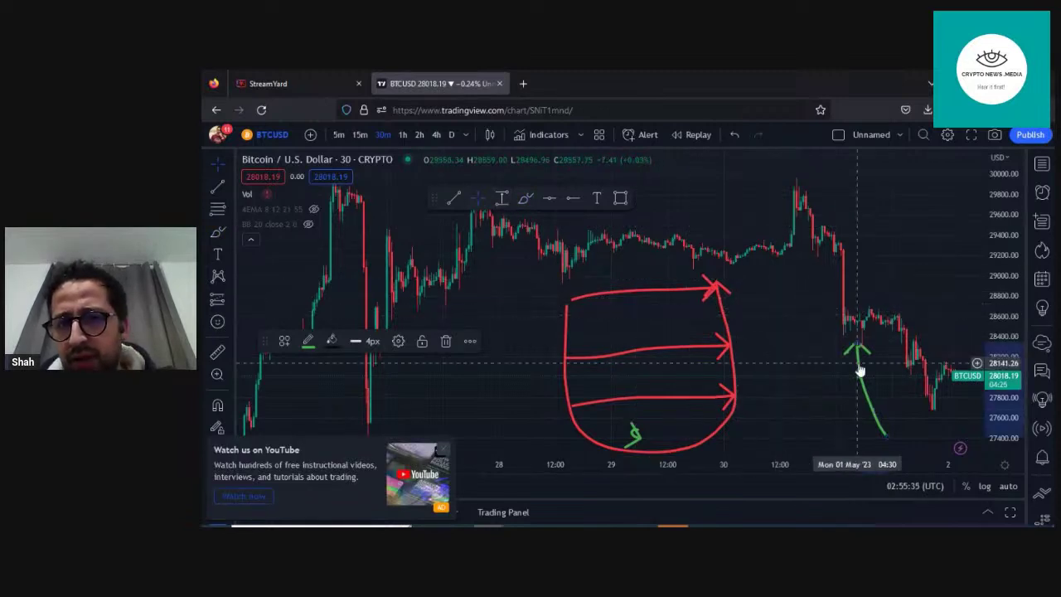
key(Delete)
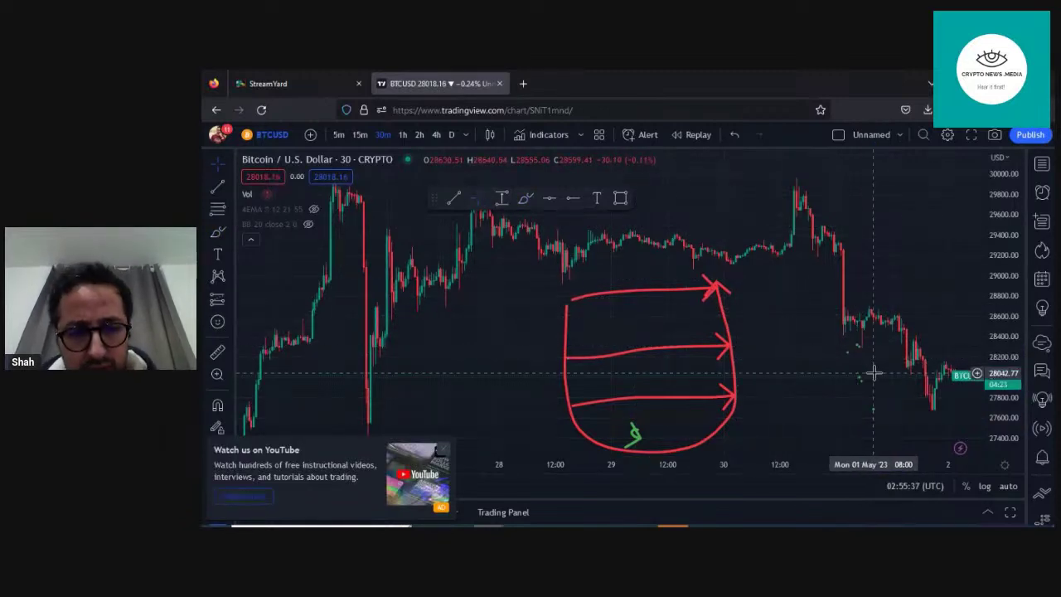
key(ctrl+z)
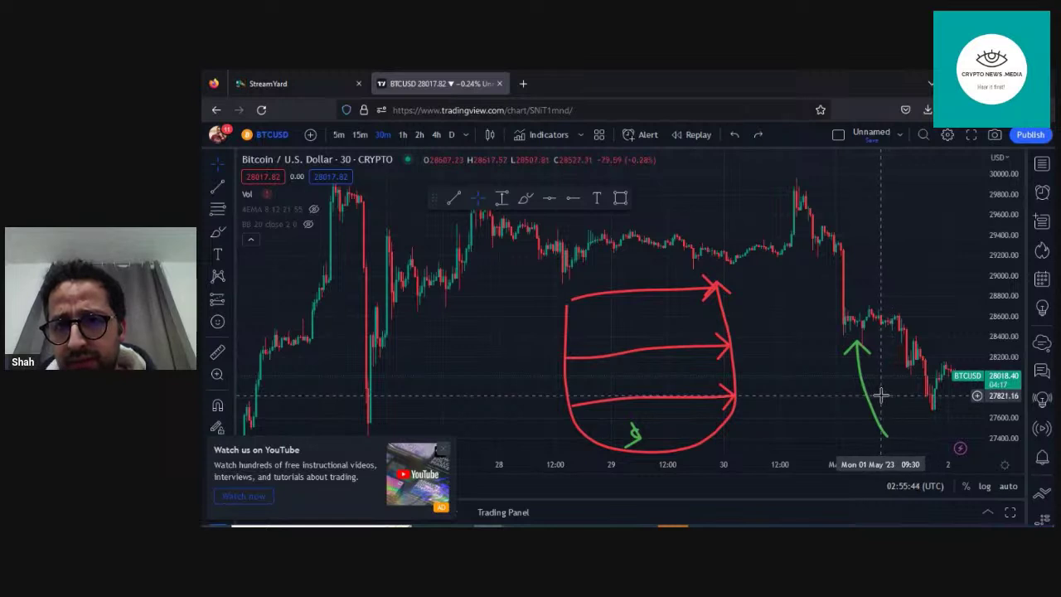
key(ctrl+z)
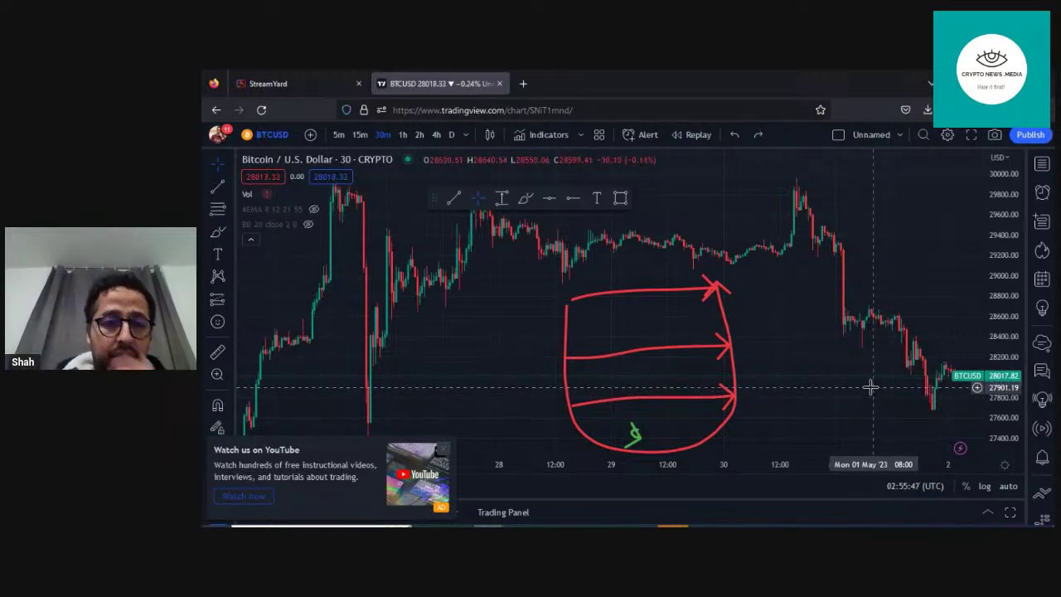
click(442, 449)
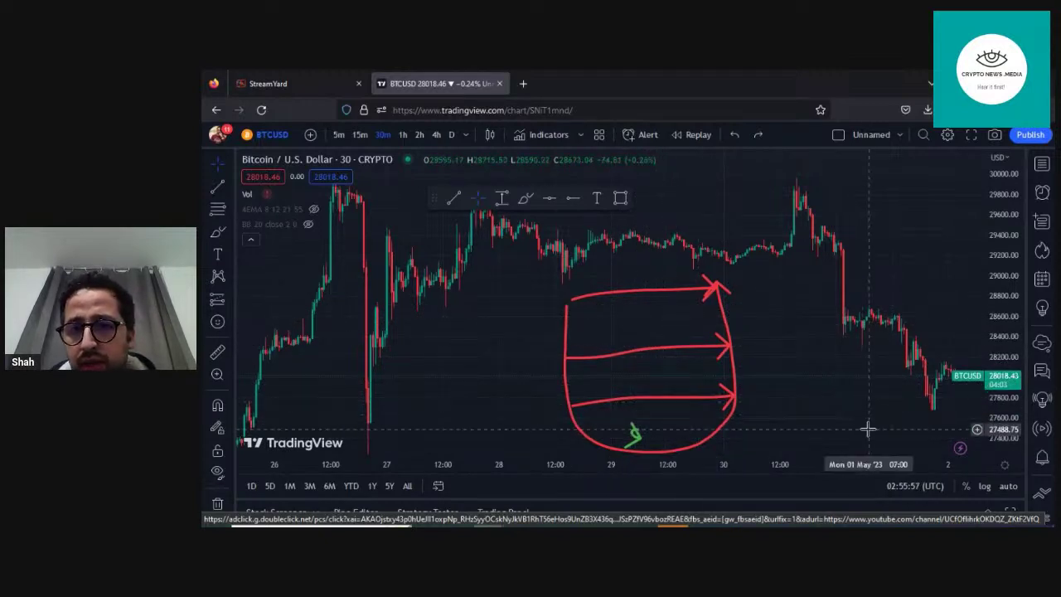
Add a green curved stroke inside the red circle, then delete the sketch's top arrow line.
mouse_move(850, 398)
mouse_down()
mouse_move(841, 306)
mouse_move(852, 350)
mouse_up()
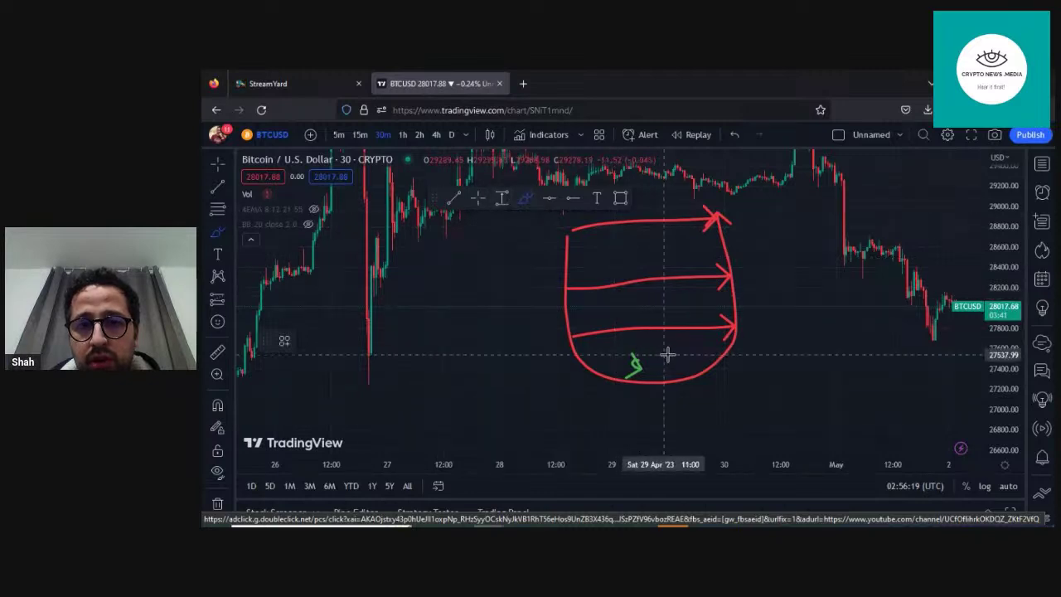
mouse_move(674, 350)
mouse_down()
mouse_move(677, 304)
mouse_move(655, 291)
mouse_move(657, 304)
mouse_up()
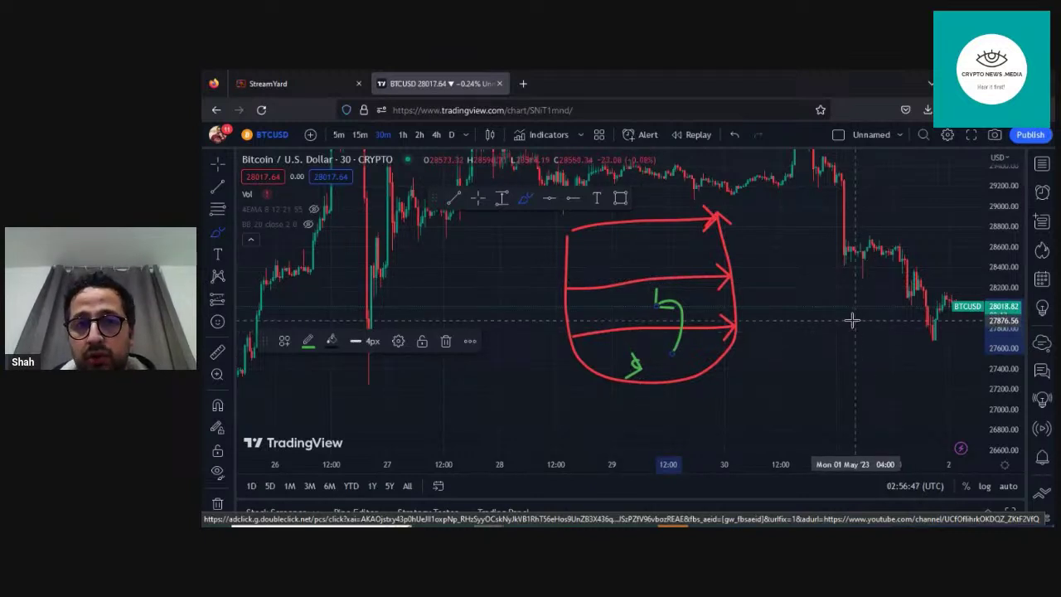
click(478, 199)
drag(839, 322, 837, 403)
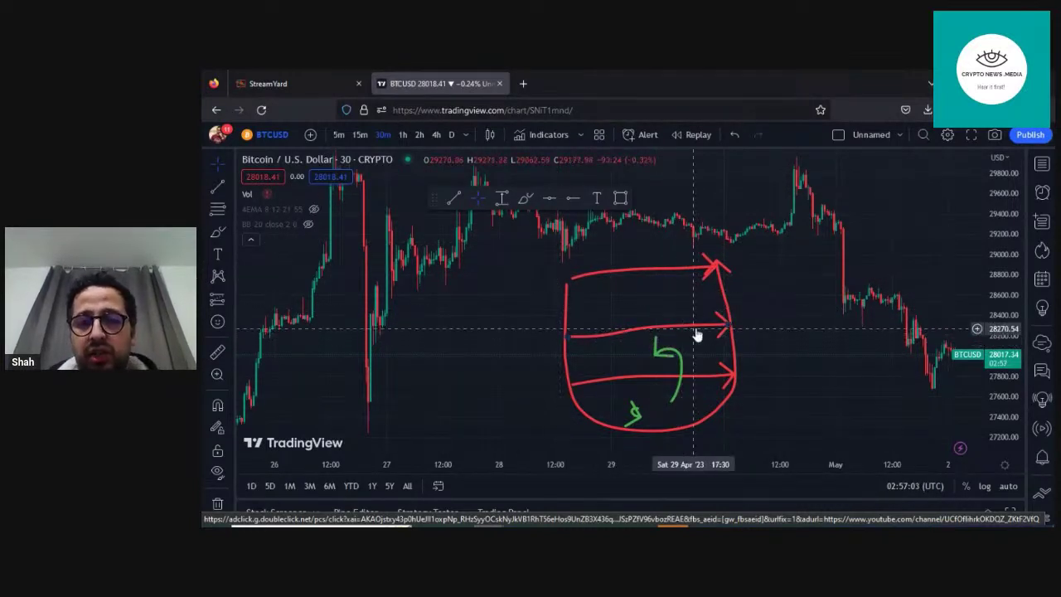
click(671, 273)
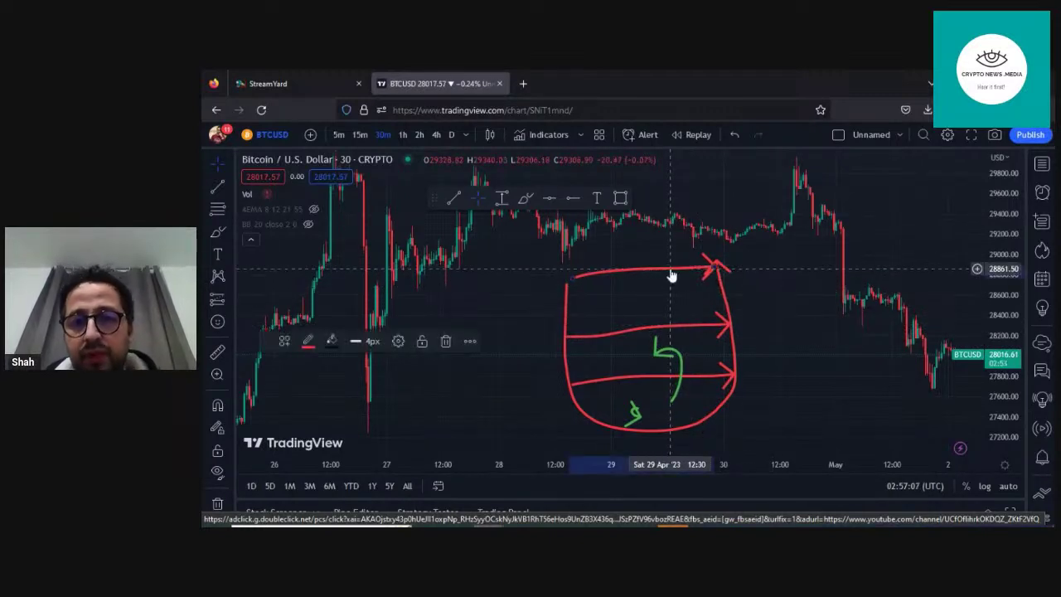
key(Delete)
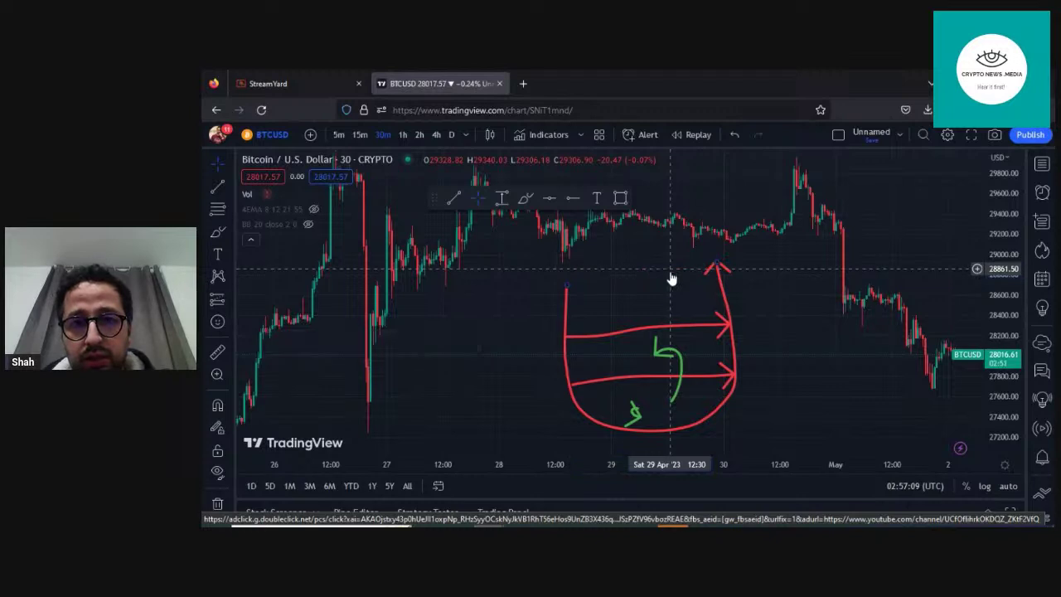
Delete the red ellipse, both red arrows, the green curve and the green $ stroke.
click(725, 308)
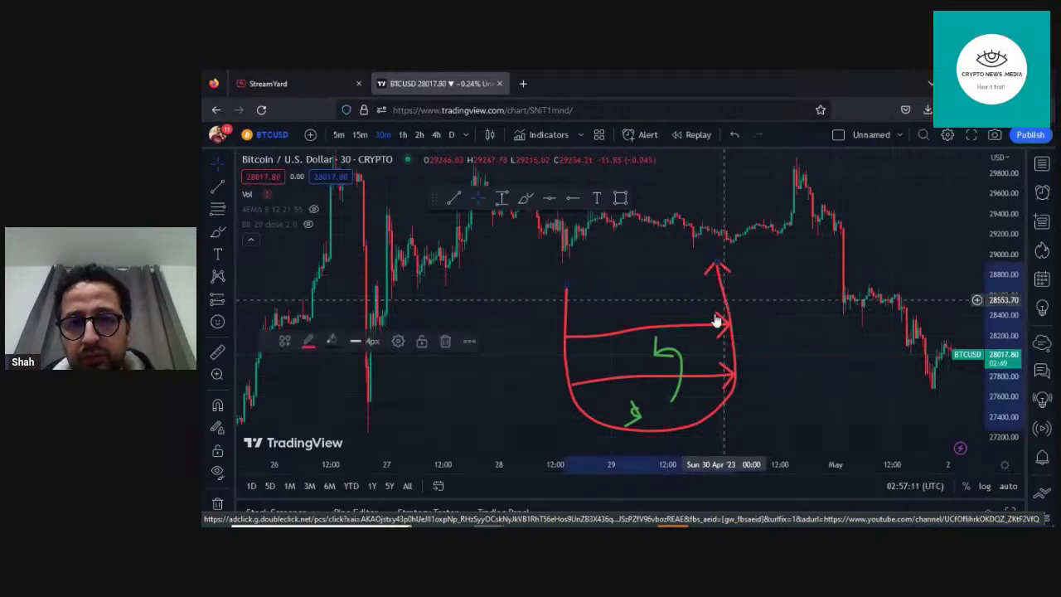
key(Delete)
click(704, 332)
key(Delete)
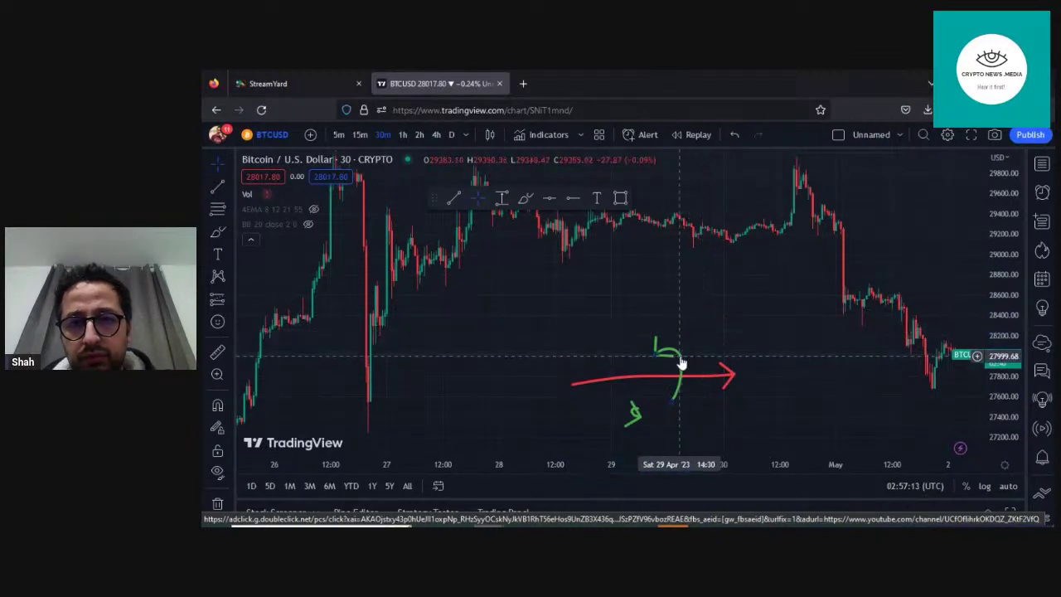
click(680, 369)
key(Delete)
click(694, 383)
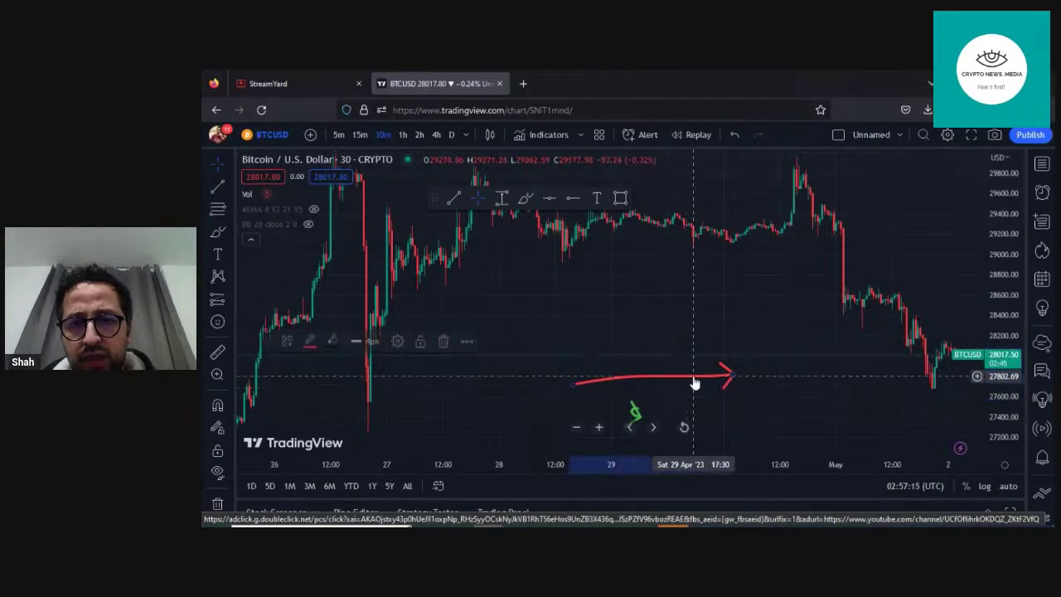
key(Delete)
click(632, 413)
key(Delete)
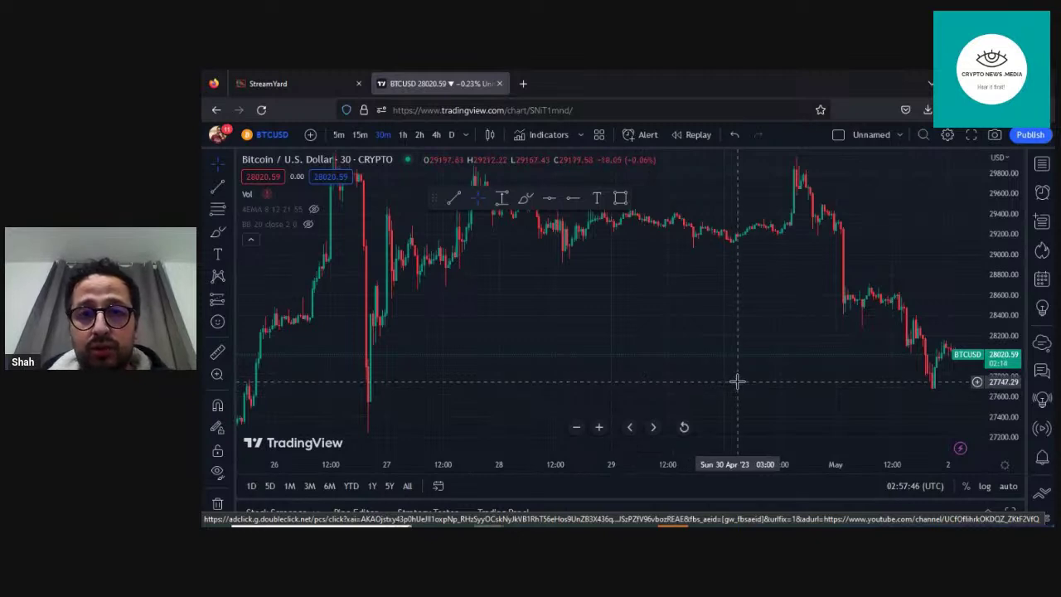
Switch the BTCUSD chart to 1-week candles.
click(465, 135)
scroll(497, 336, down, 3)
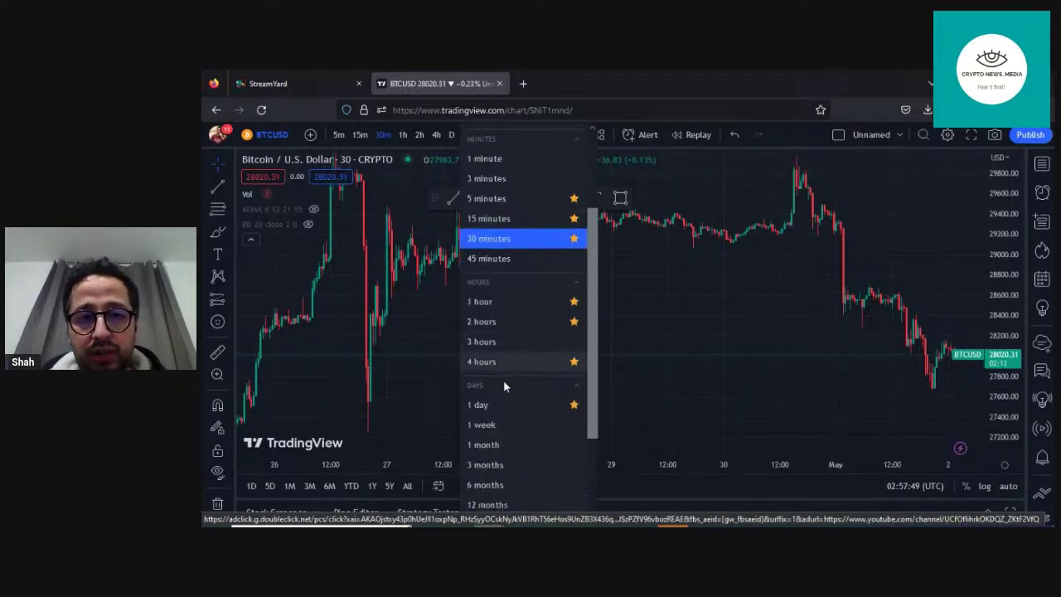
scroll(503, 389, down, 2)
scroll(503, 396, down, 1)
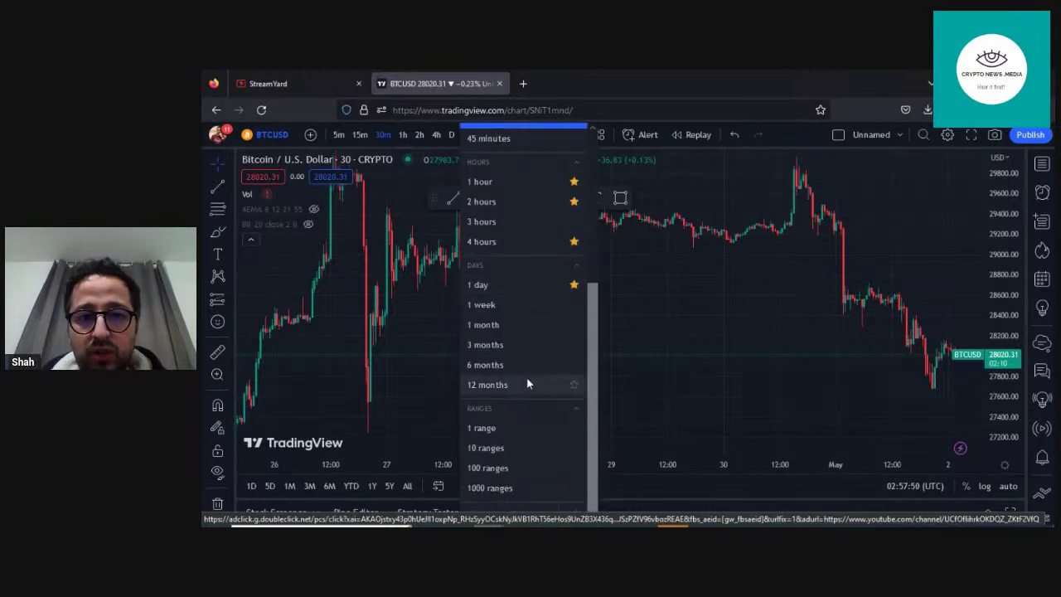
click(539, 305)
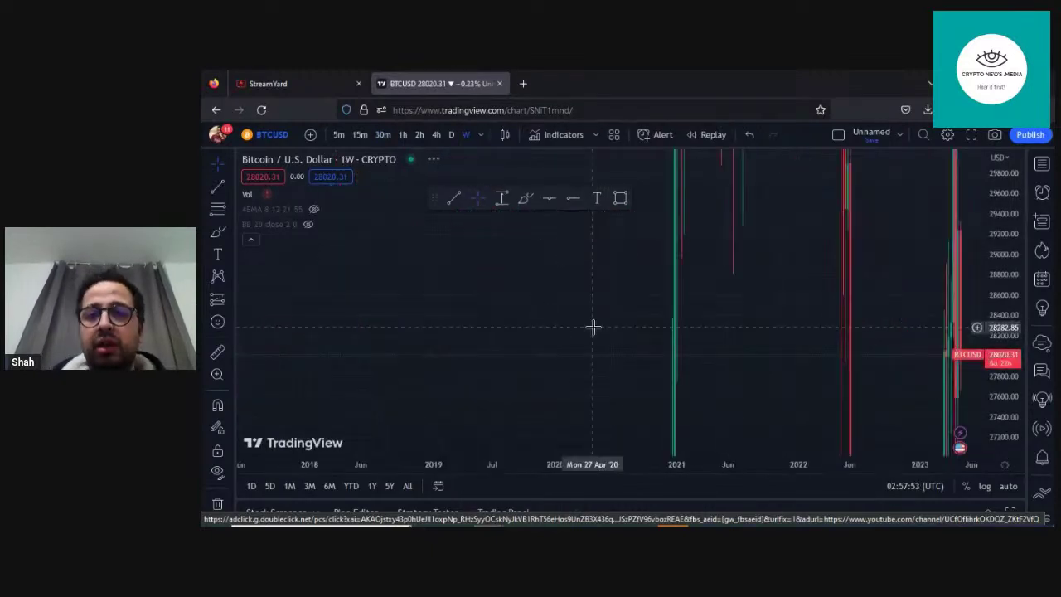
Delete the green Weekly line at 31473.91 and drag the yellow line from 23840.94 to 19787.71.
drag(1005, 207, 1003, 279)
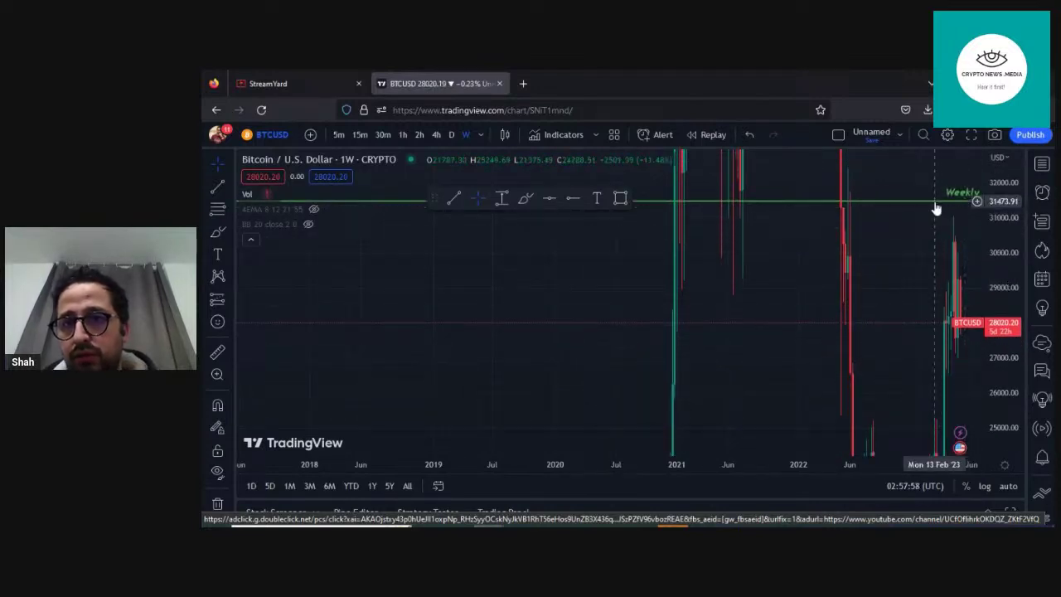
key(Delete)
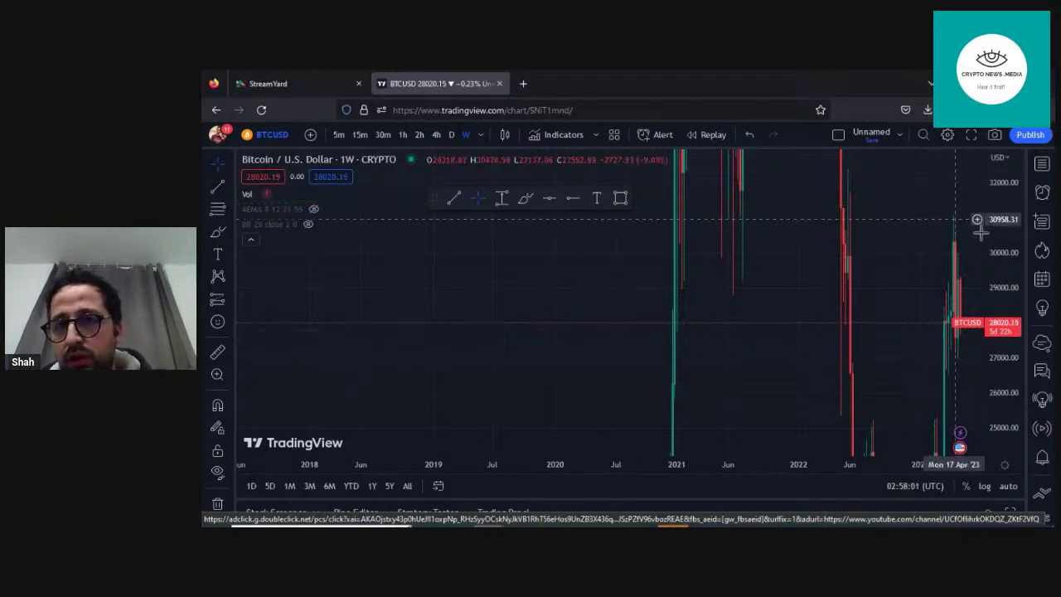
drag(1001, 228, 1002, 278)
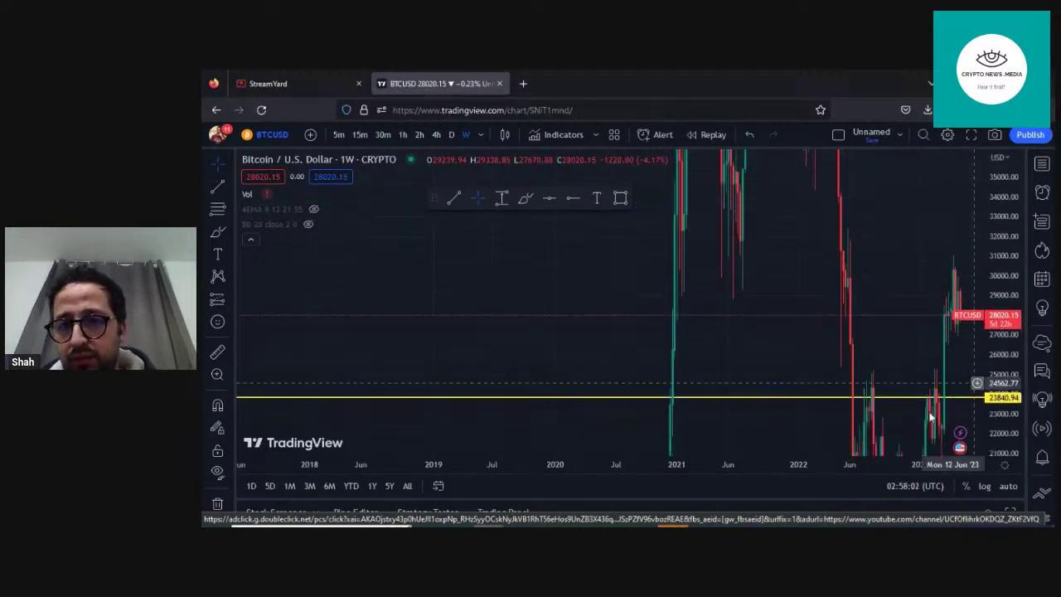
click(890, 400)
drag(891, 405, 899, 474)
drag(998, 246, 989, 391)
Raise the yellow line to 45067.88 and delete the green weekly line at 58170.
click(832, 389)
drag(833, 393, 966, 150)
drag(1004, 215, 1004, 297)
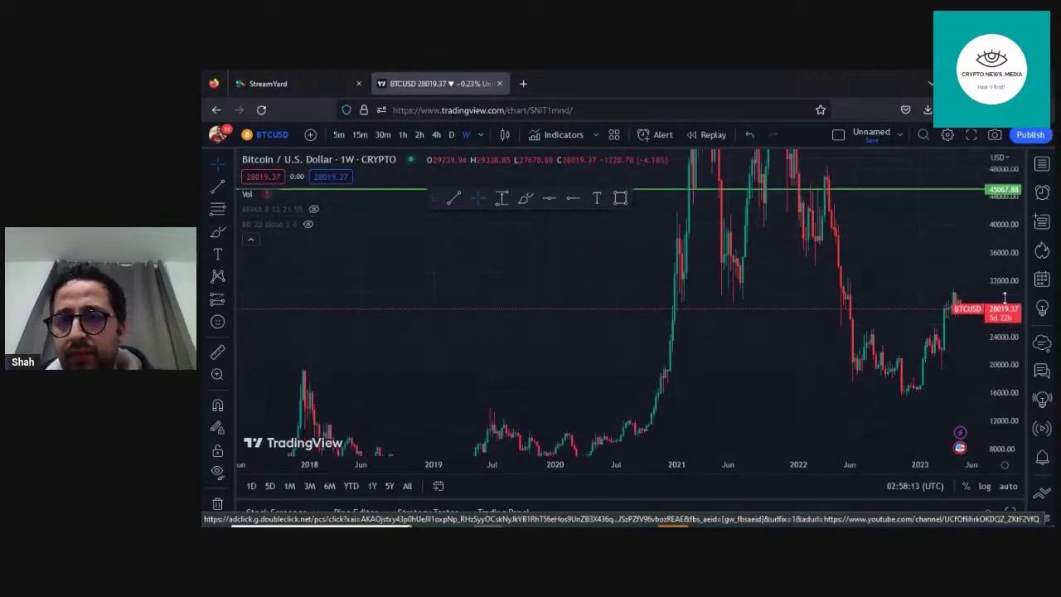
click(937, 199)
drag(937, 203, 918, 160)
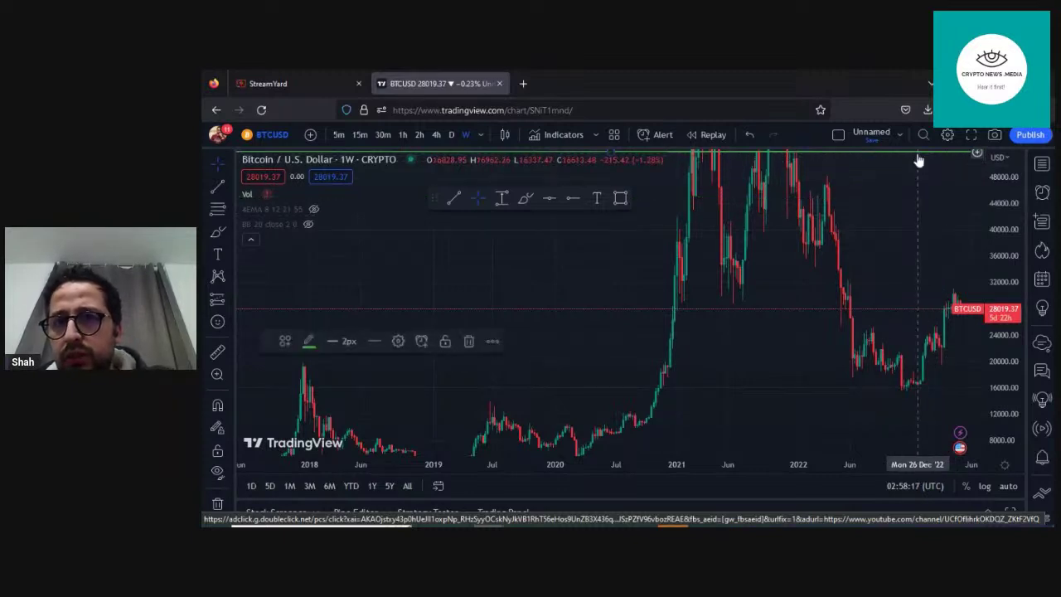
drag(1011, 211, 999, 315)
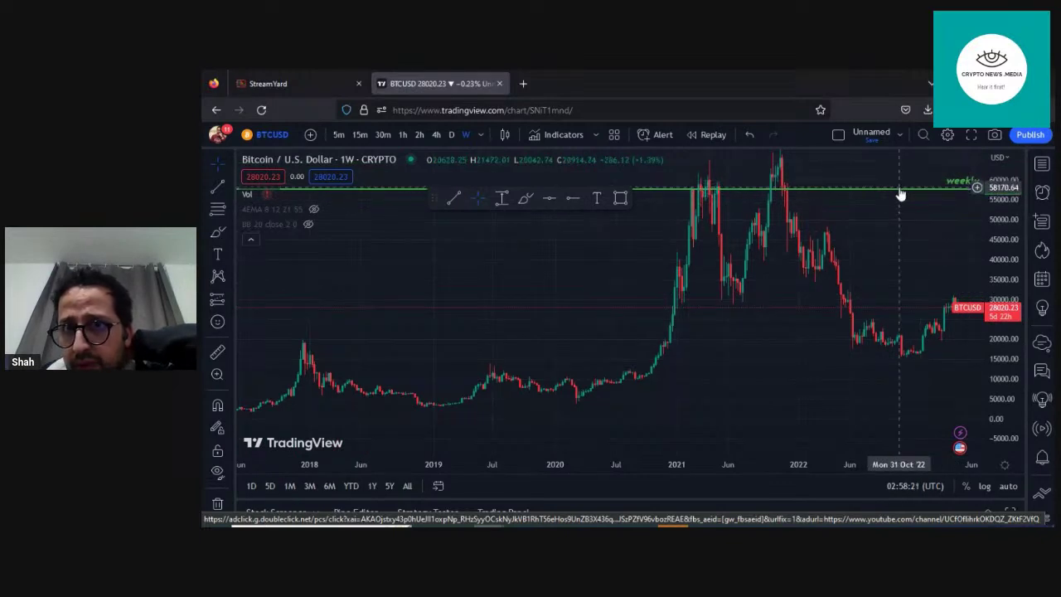
key(Delete)
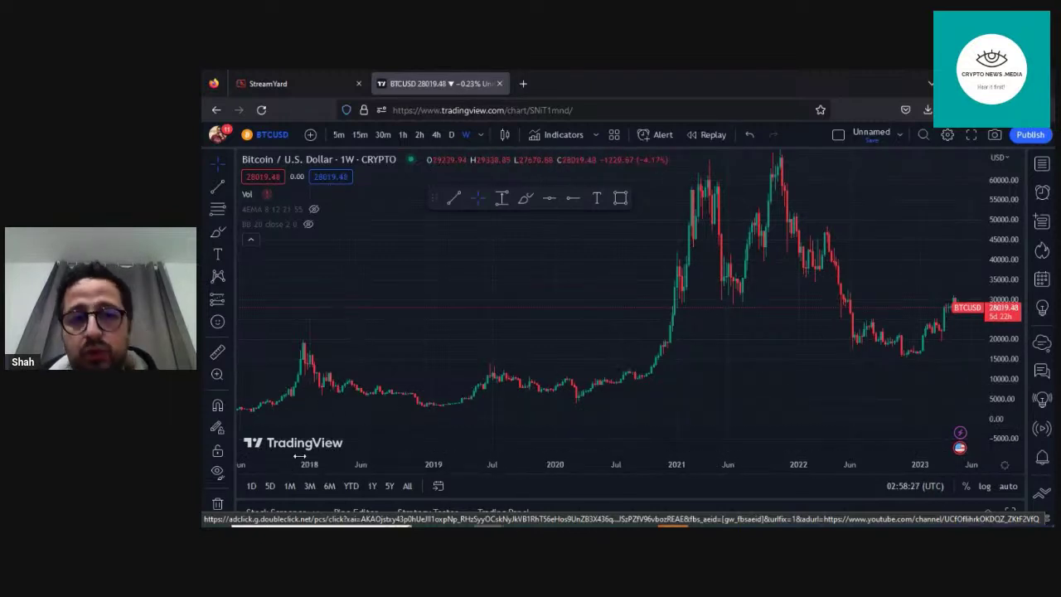
drag(706, 385, 689, 398)
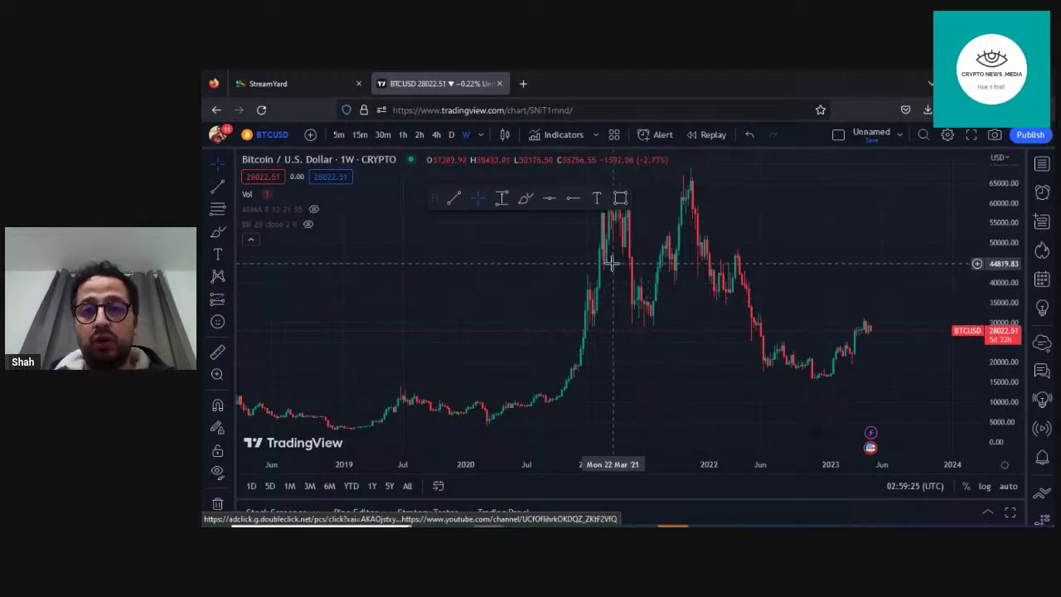
Zoom into the time axis and pan to show mid-2020 through 2023, centred on 2021–2022.
scroll(606, 308, up, 5)
drag(486, 357, 728, 363)
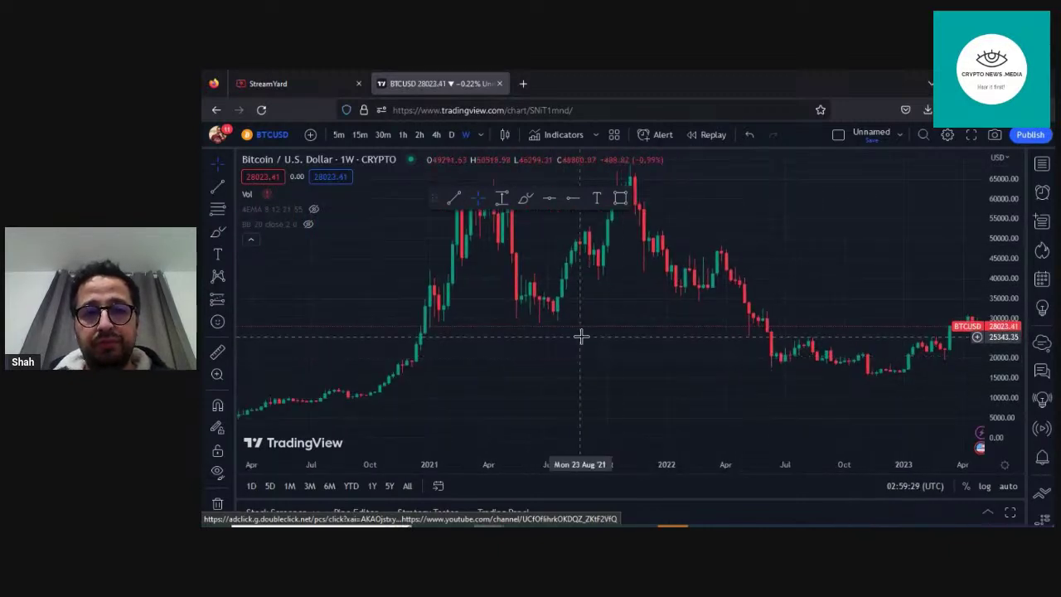
scroll(580, 337, up, 1)
drag(605, 337, 666, 341)
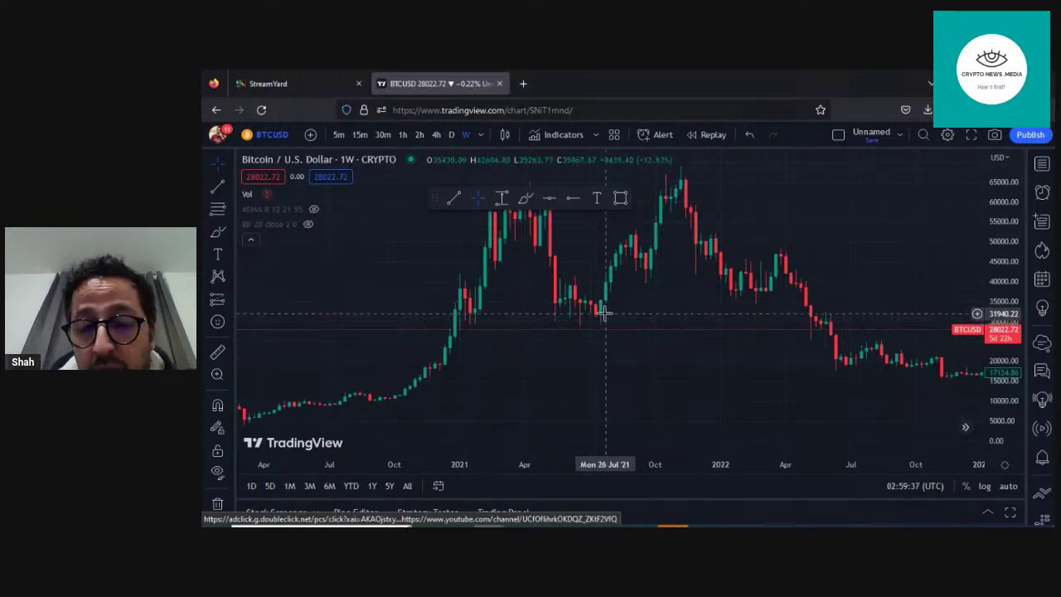
drag(670, 339, 661, 403)
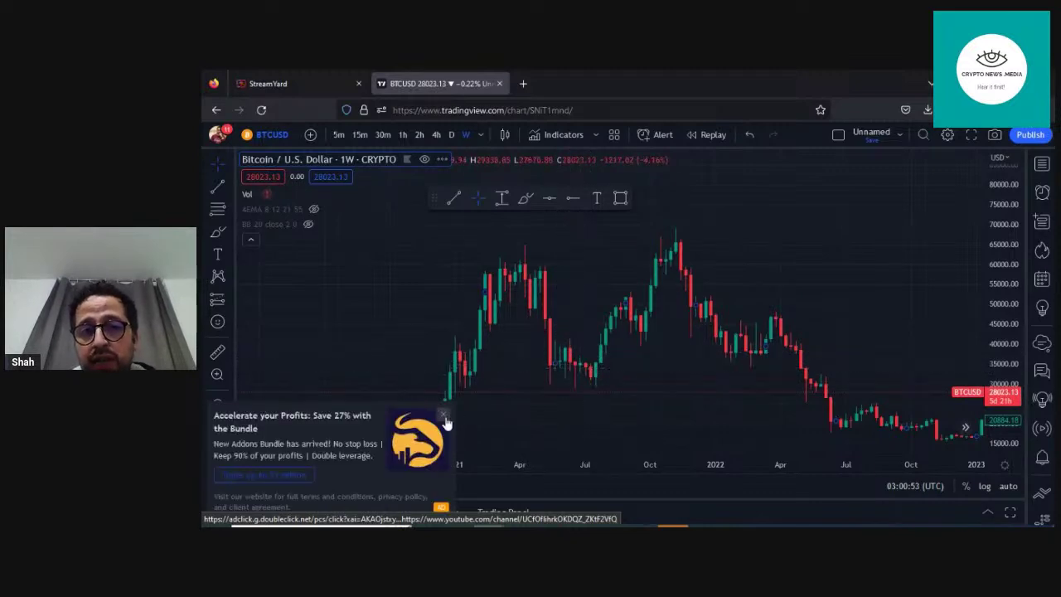
Close the advertising popup in the chart's lower-left corner.
click(443, 418)
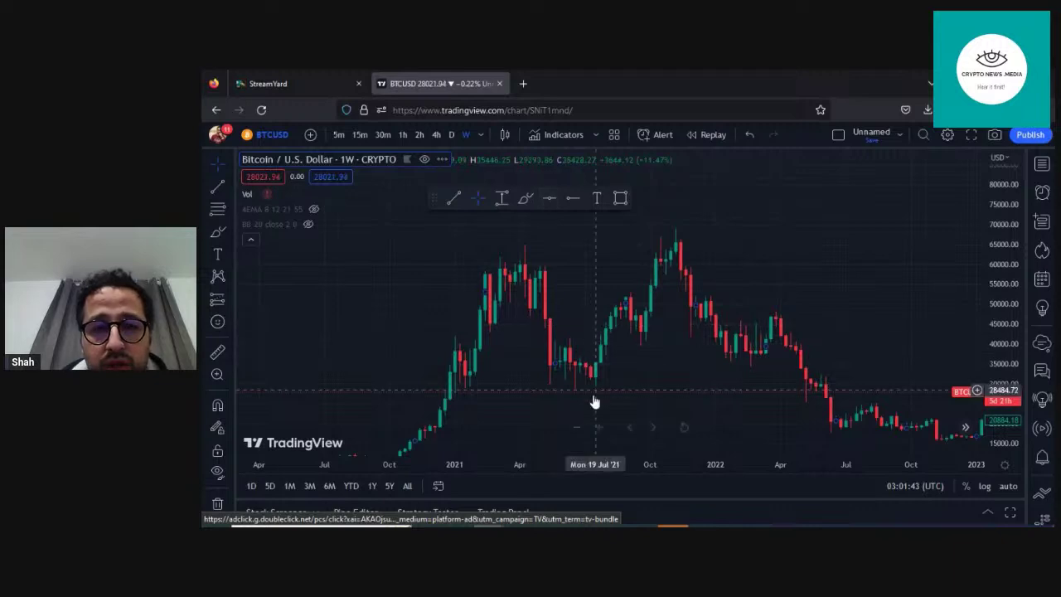
Reposition the weekly candles vertically and select the horizontal line drawing tool.
drag(516, 429, 508, 408)
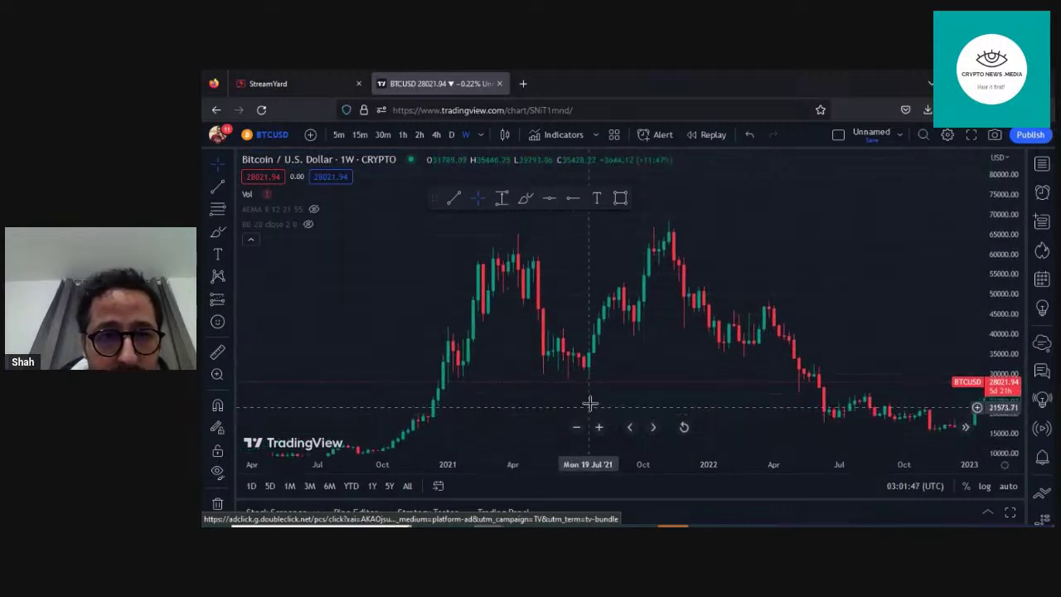
click(543, 199)
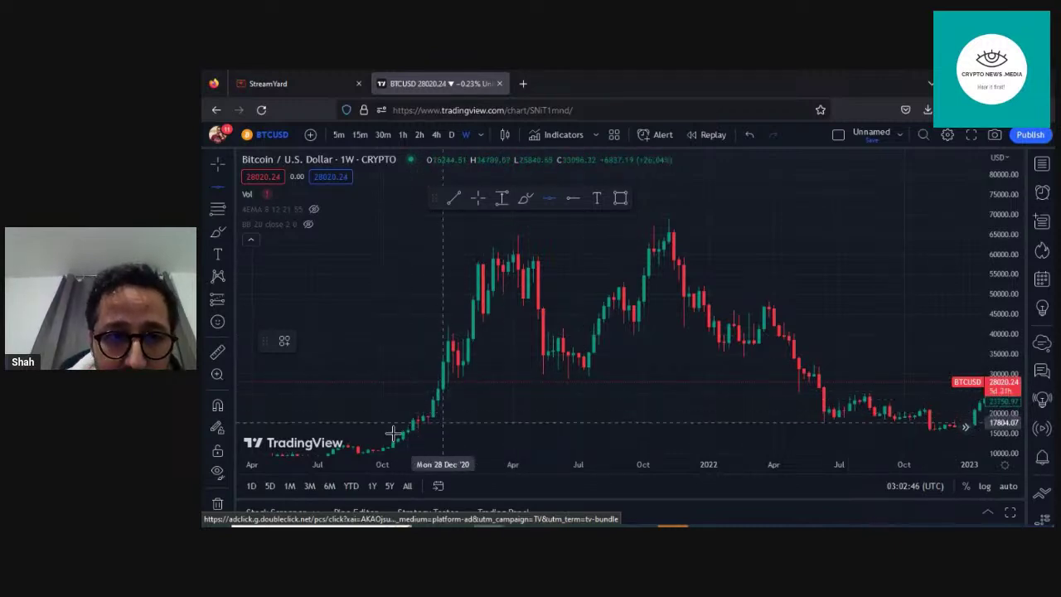
Delete the purple horizontal line near 13720.
click(500, 433)
drag(505, 377, 512, 353)
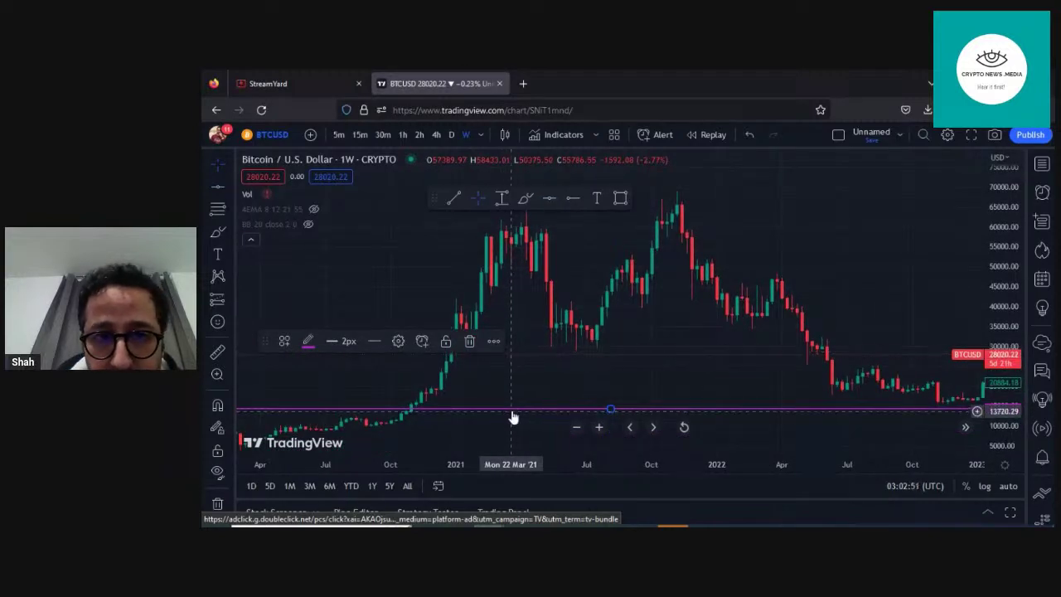
key(Delete)
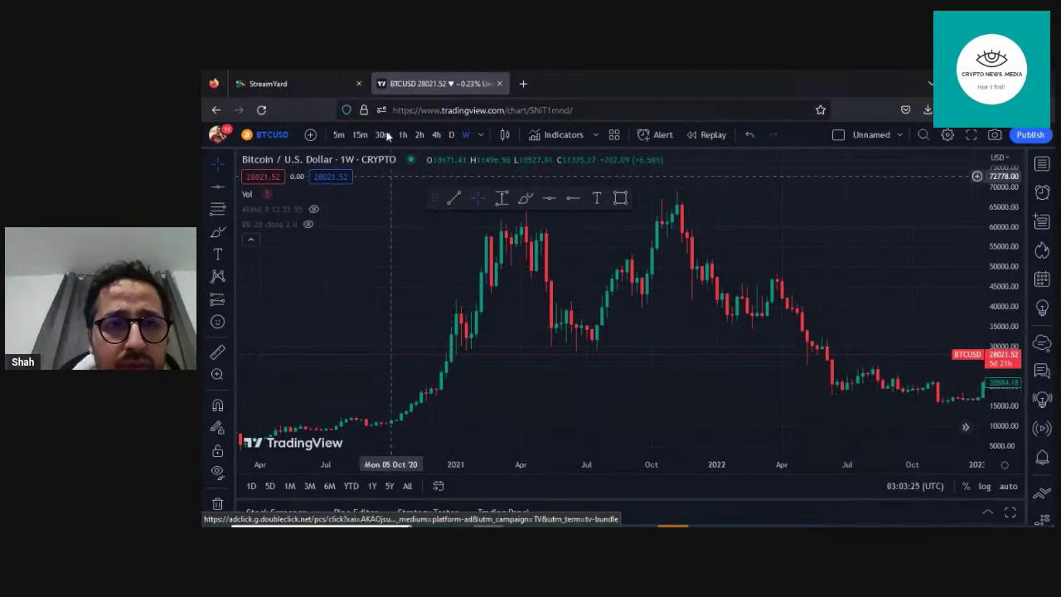
Draw a yellow horizontal line at about 19374.75.
click(548, 197)
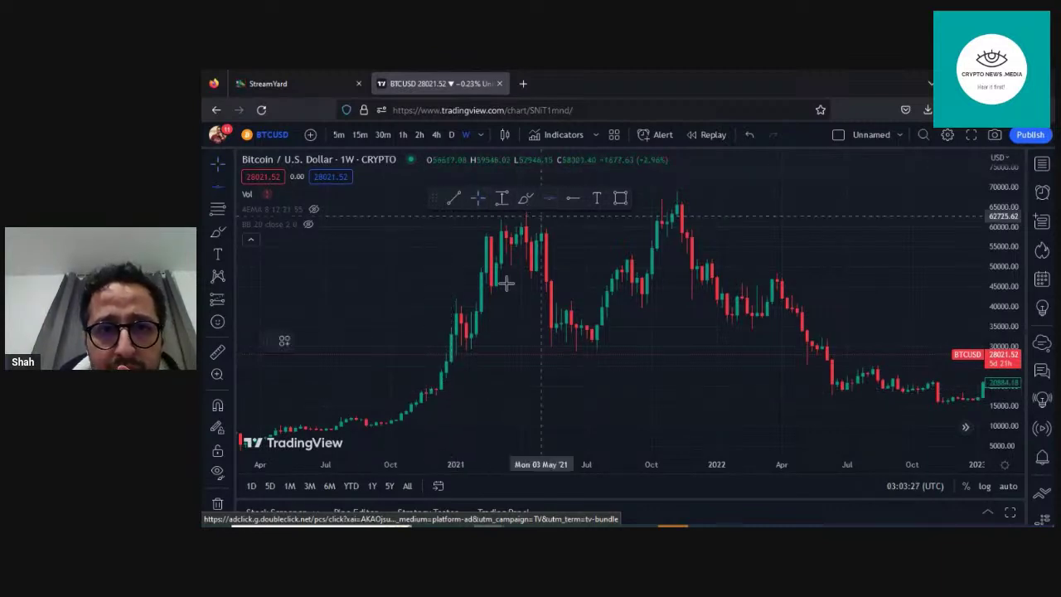
click(480, 388)
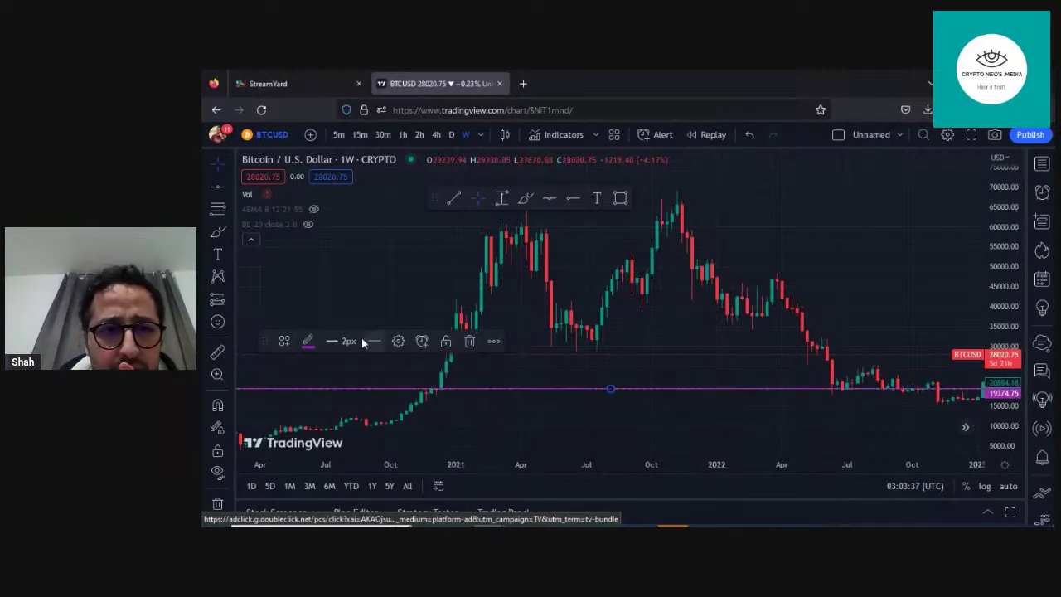
click(308, 341)
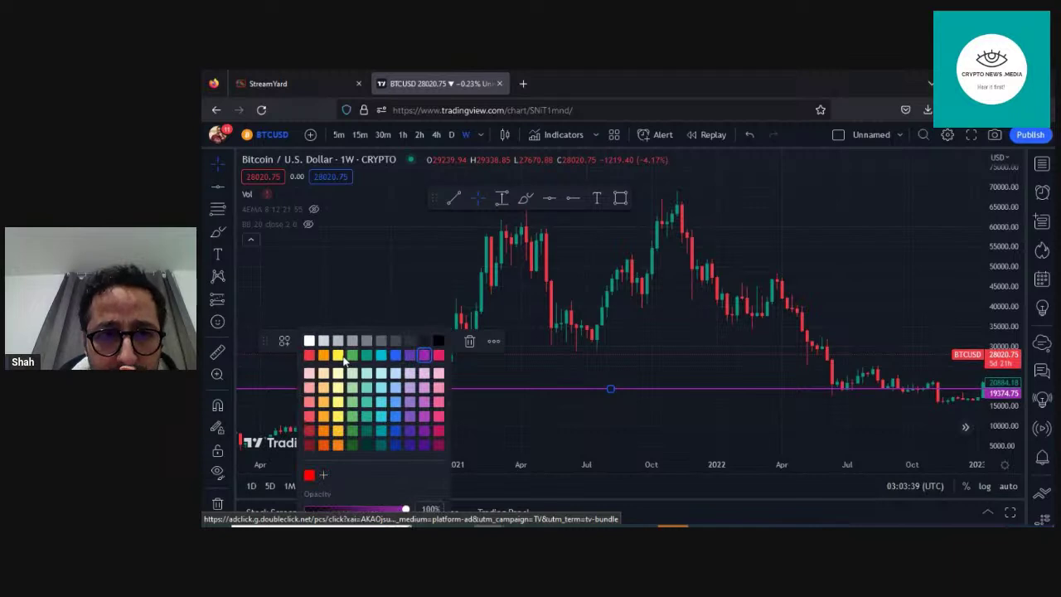
click(337, 355)
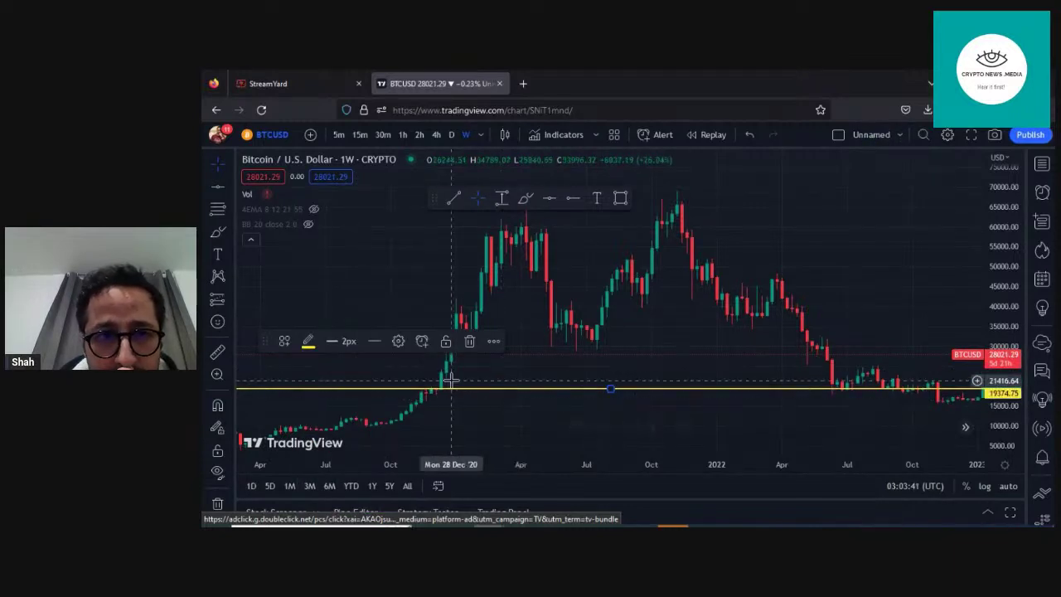
Label the 19374.75 line 'Weekly' with yellow text.
double_click(552, 389)
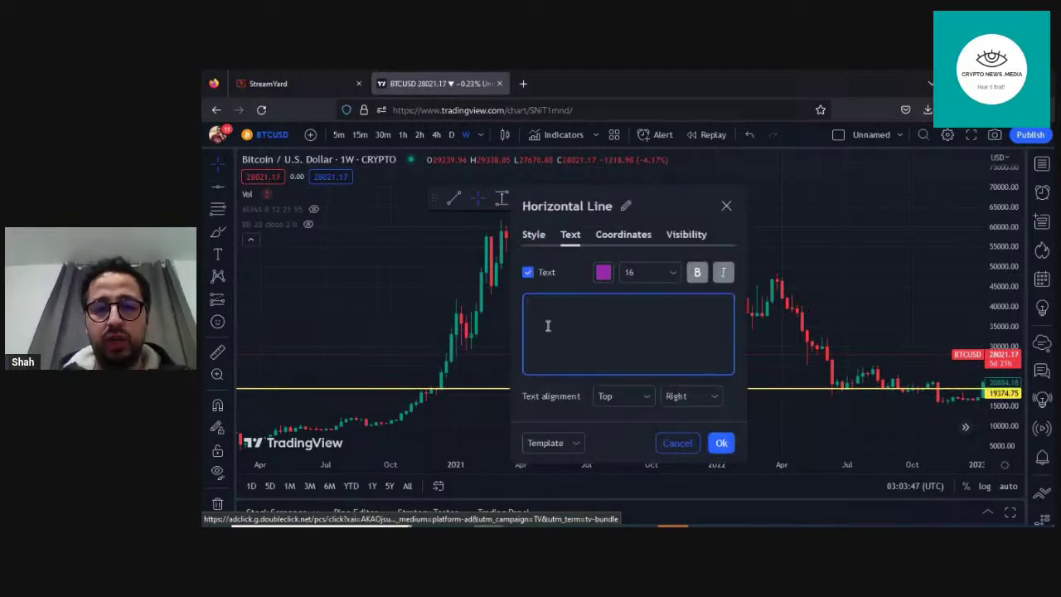
text(Weekly)
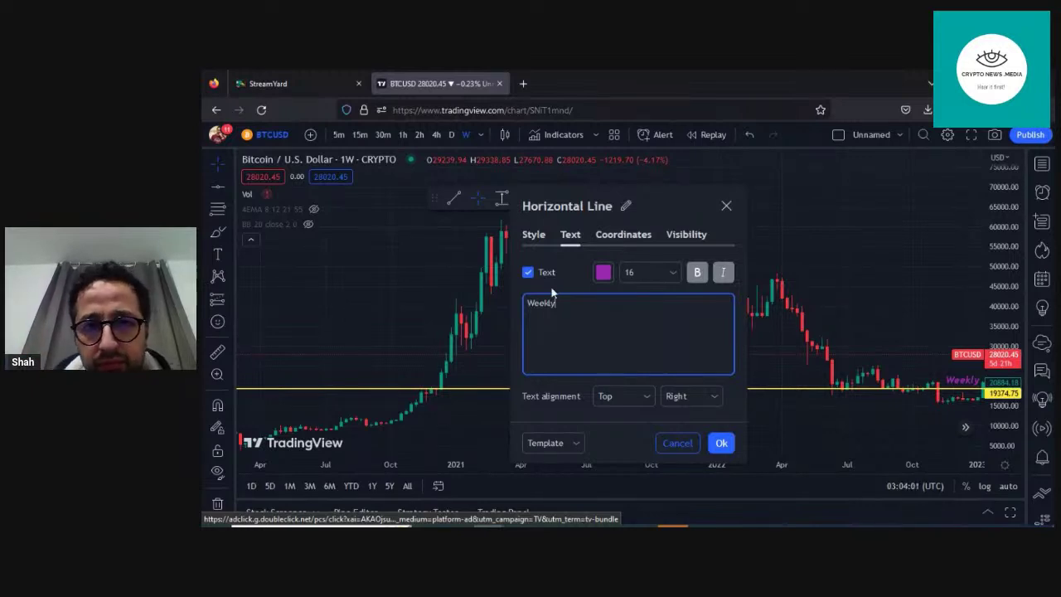
click(606, 274)
click(637, 313)
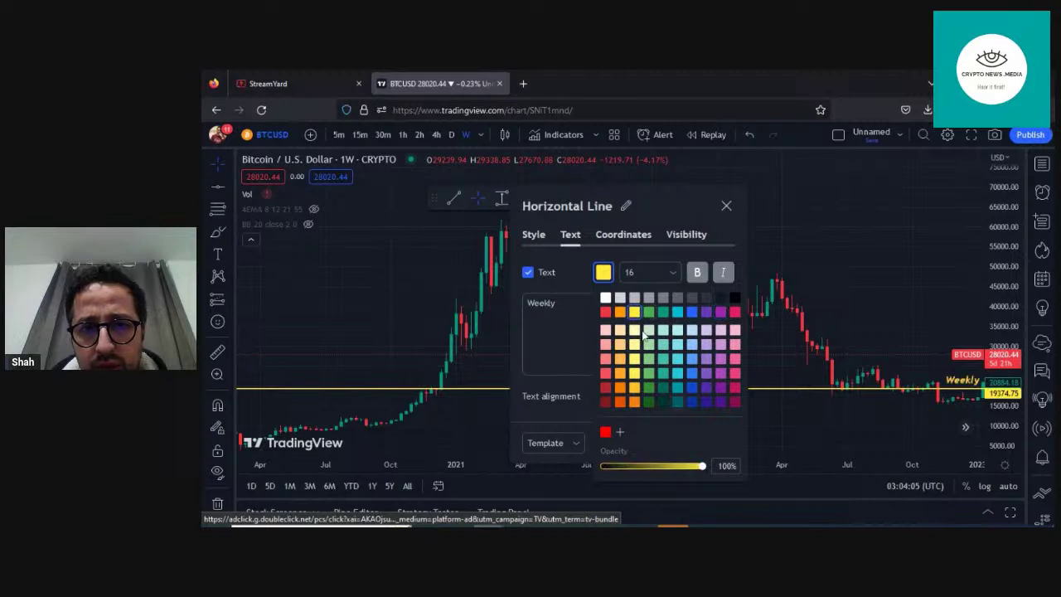
click(565, 343)
click(721, 443)
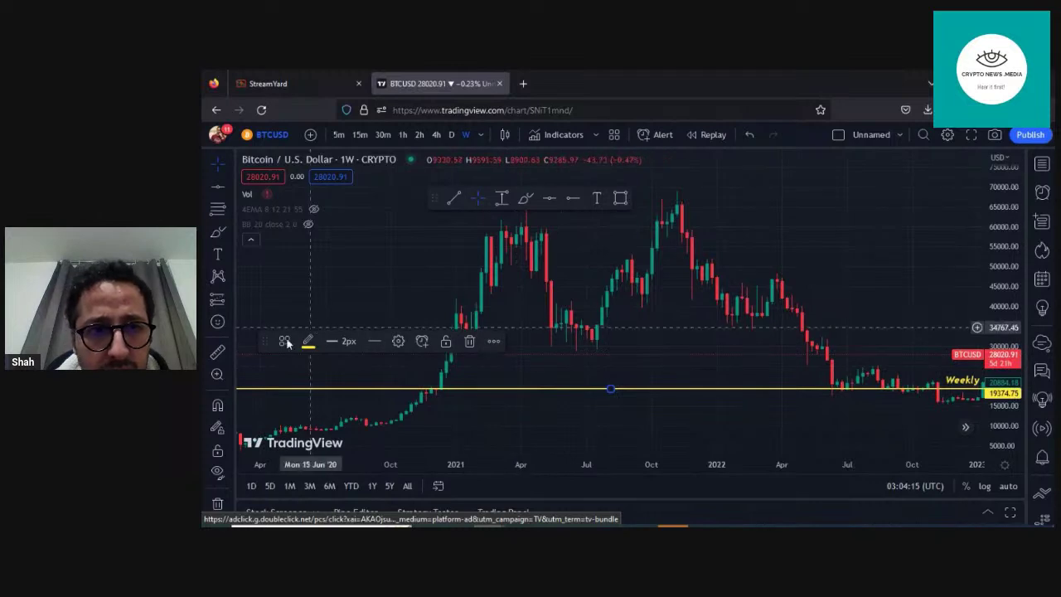
drag(263, 340, 266, 266)
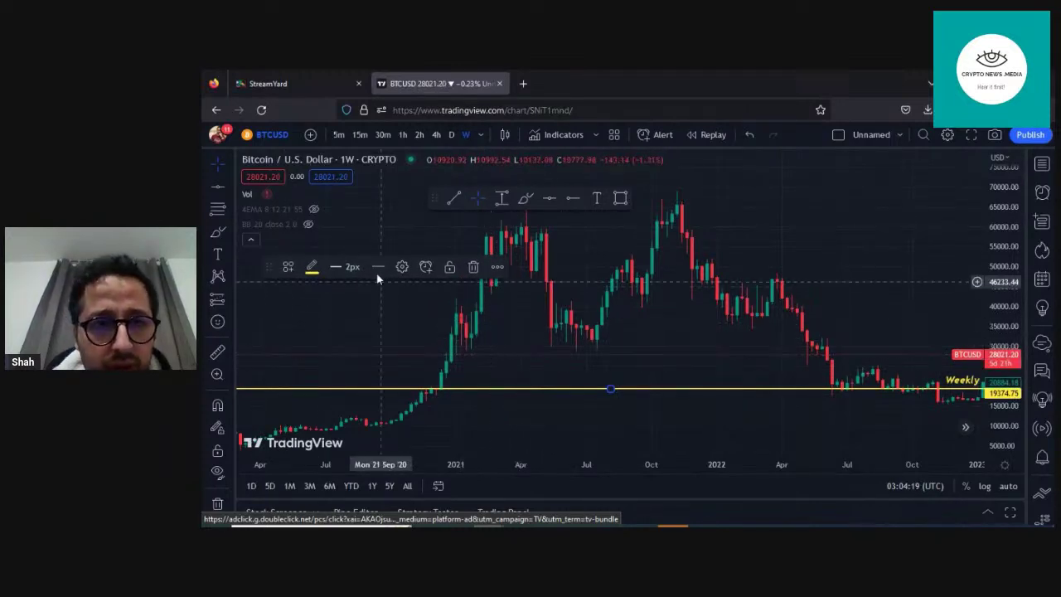
Draw a horizontal line at 32097.29 and label it 'Weekly'.
click(553, 200)
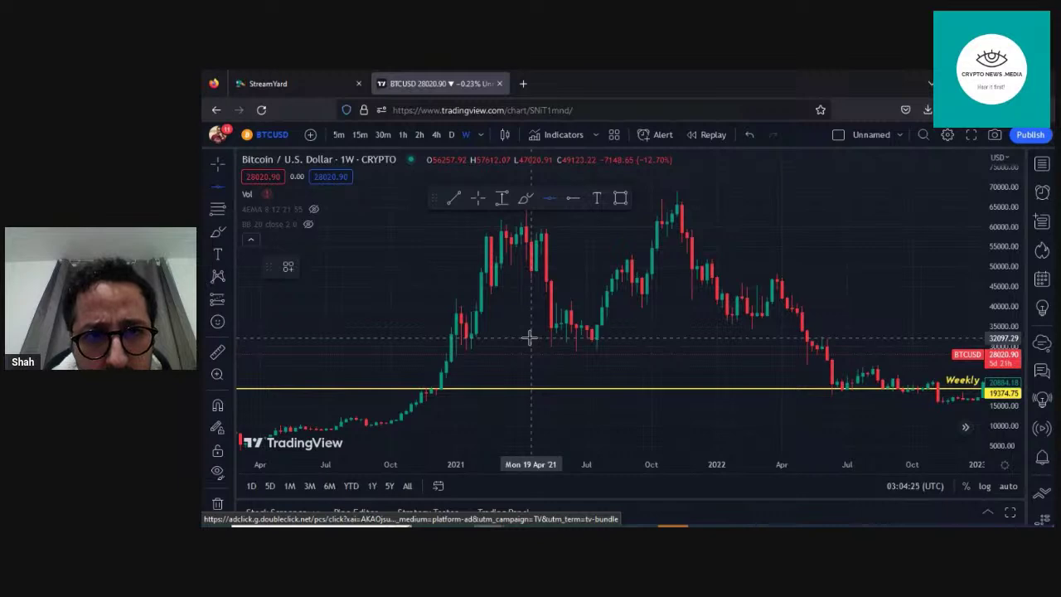
click(483, 338)
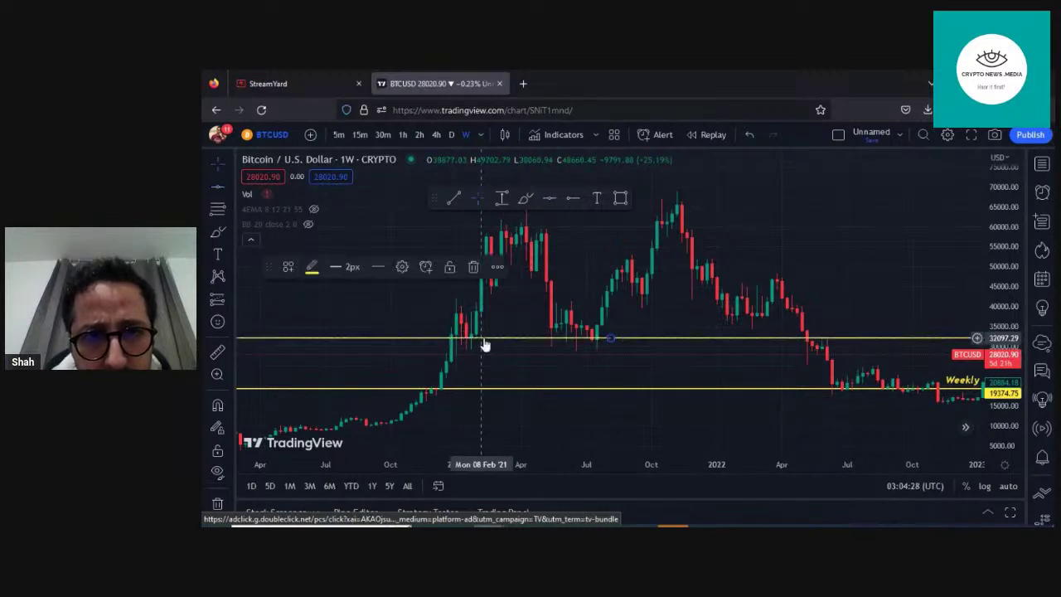
drag(485, 345, 520, 344)
double_click(521, 341)
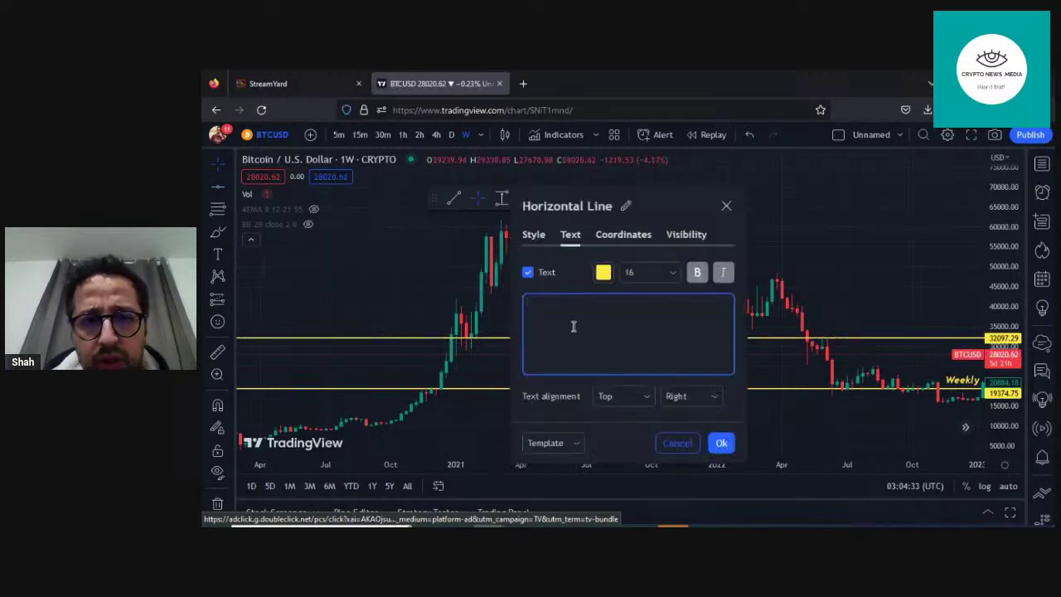
text(Weekly)
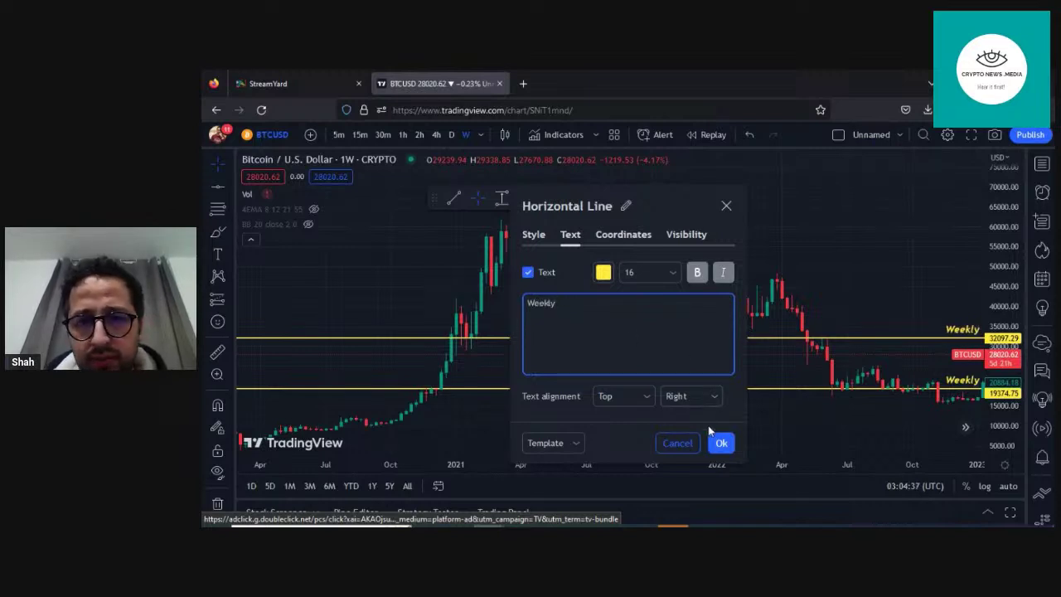
click(716, 442)
click(580, 338)
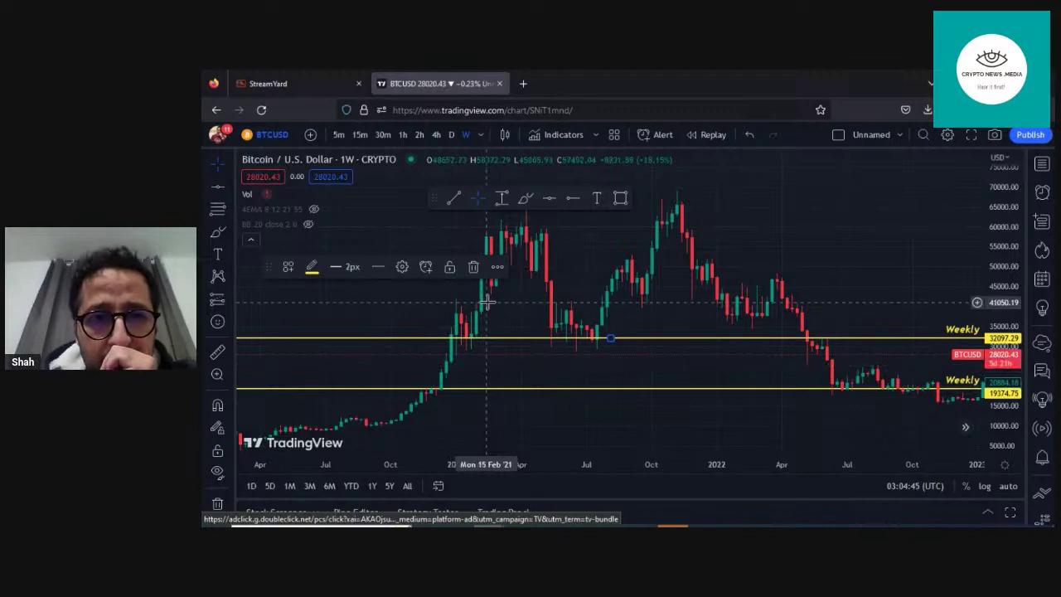
Select the Horizontal Line tool from the favourites drawing toolbar.
click(550, 198)
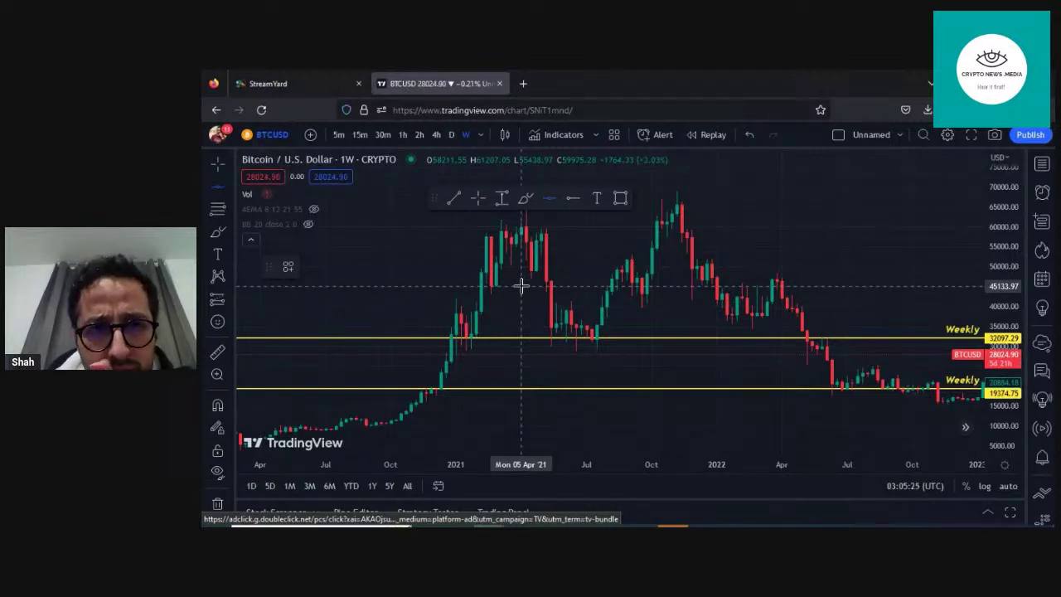
Draw a horizontal line at 45133.97 and label it 'Weekly'.
click(521, 286)
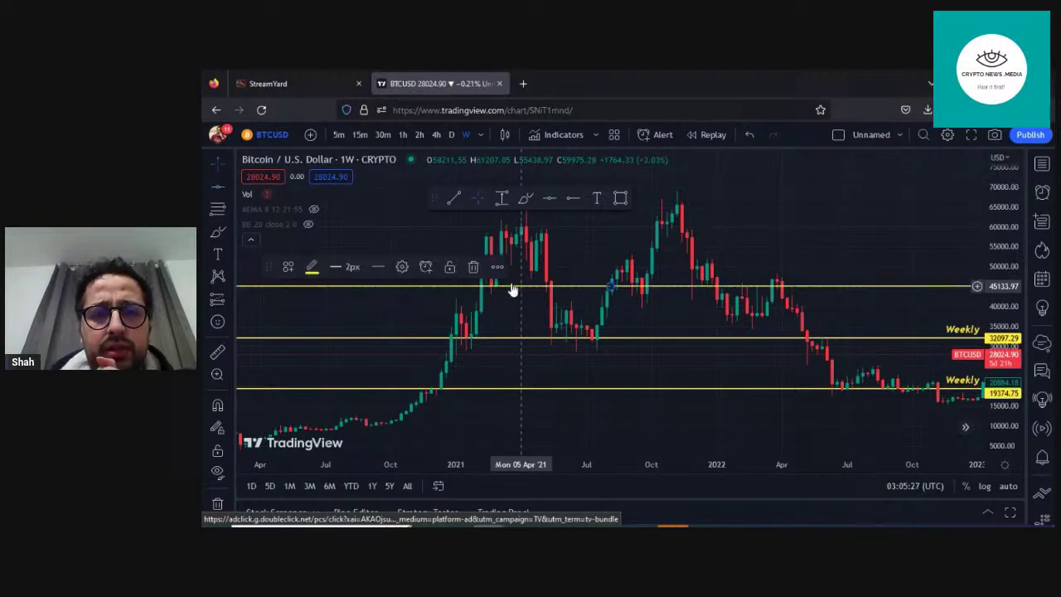
double_click(521, 286)
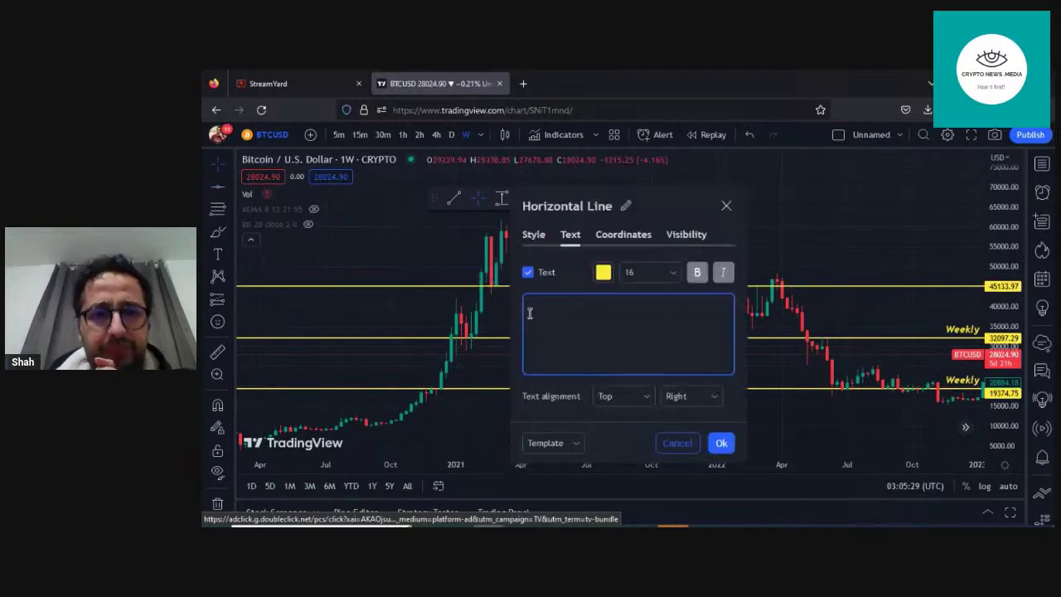
text(Weekly)
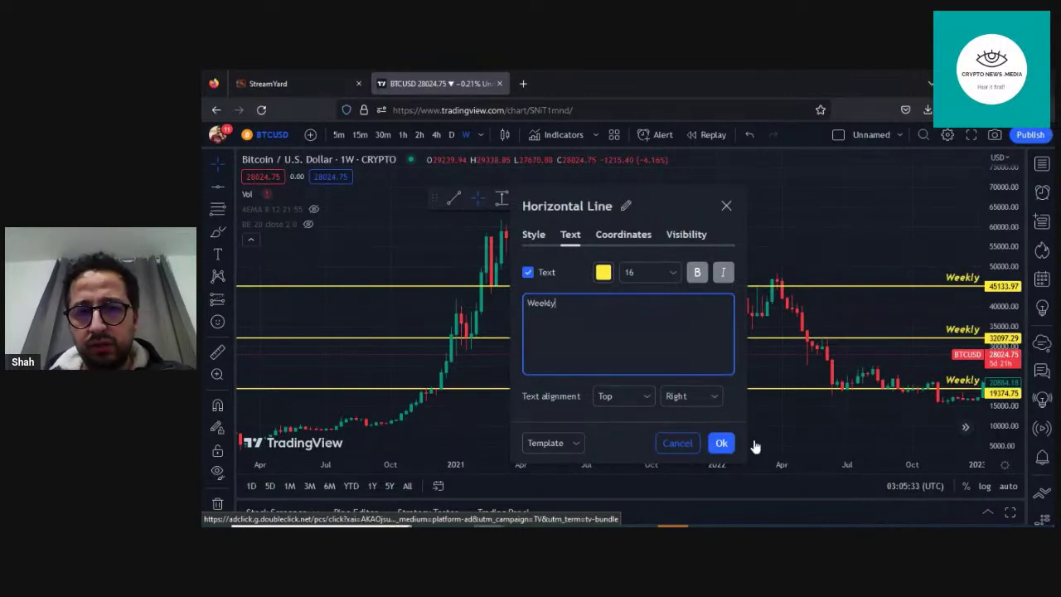
click(721, 443)
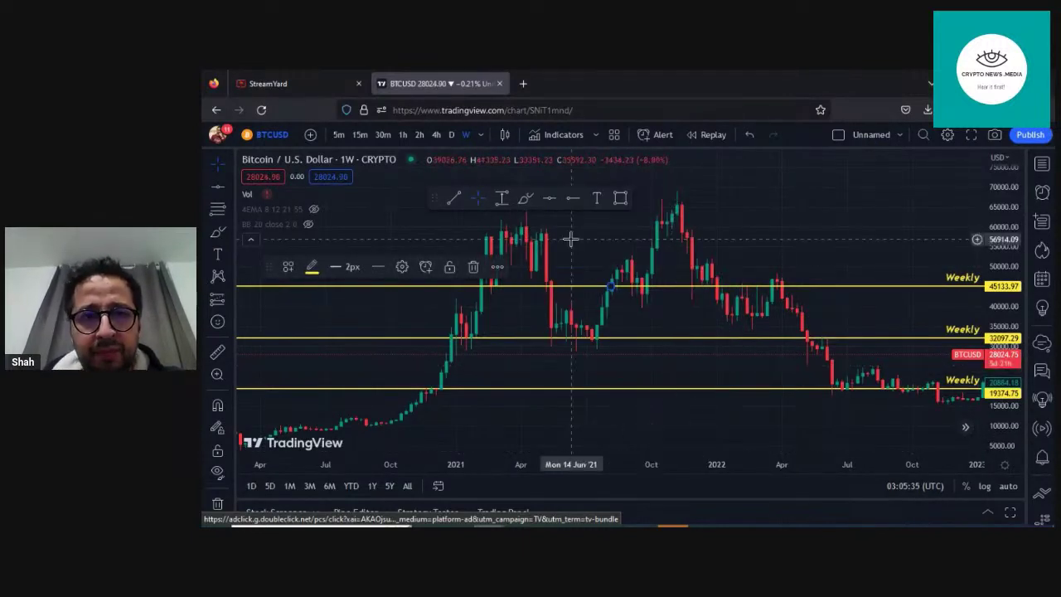
click(549, 199)
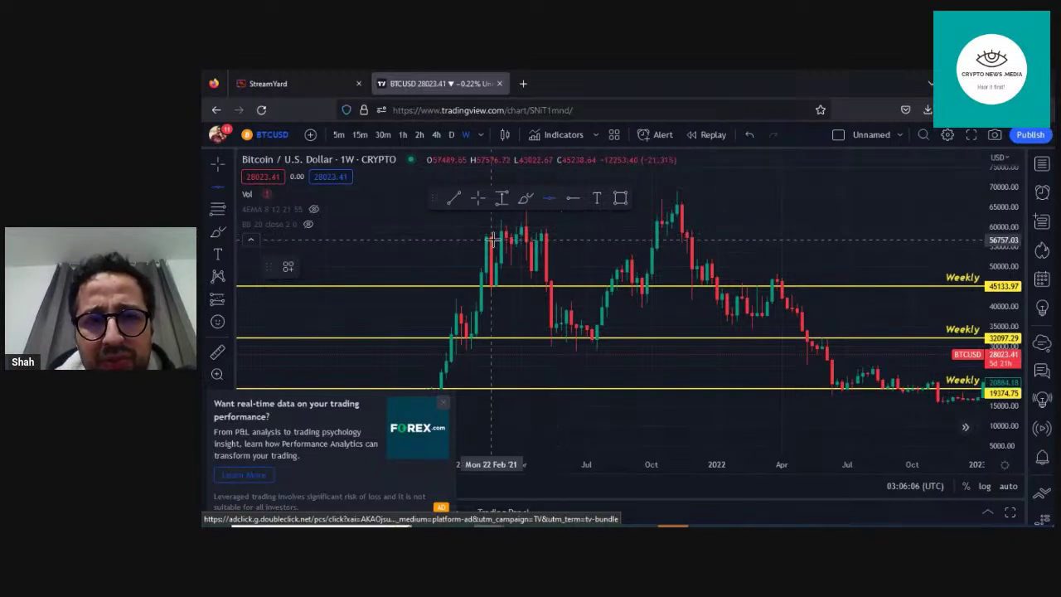
Draw a horizontal line at 58484.78 near the chart top, labelled 'Weekly'.
click(560, 233)
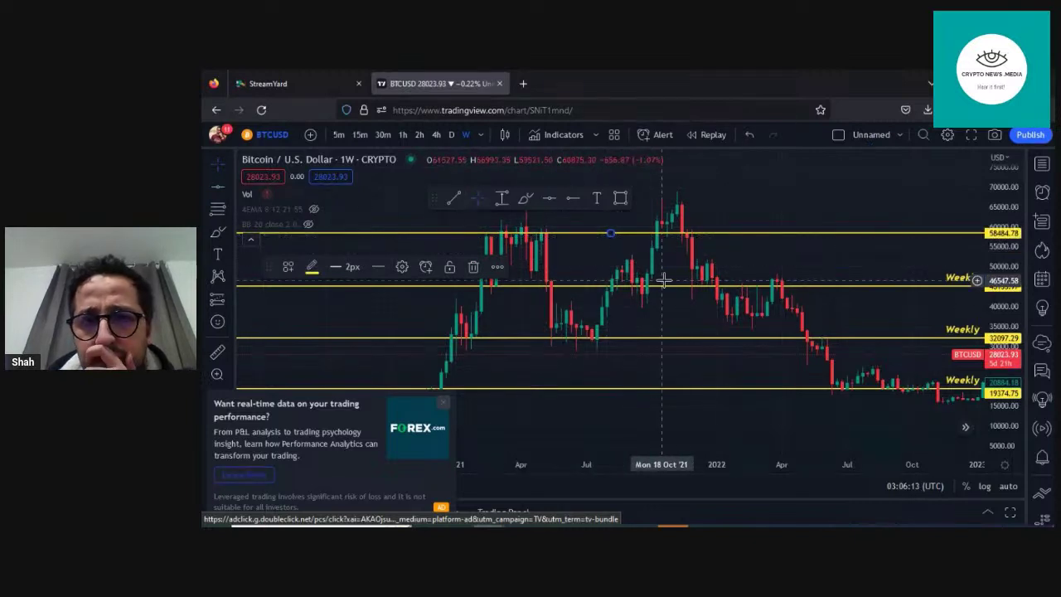
double_click(574, 234)
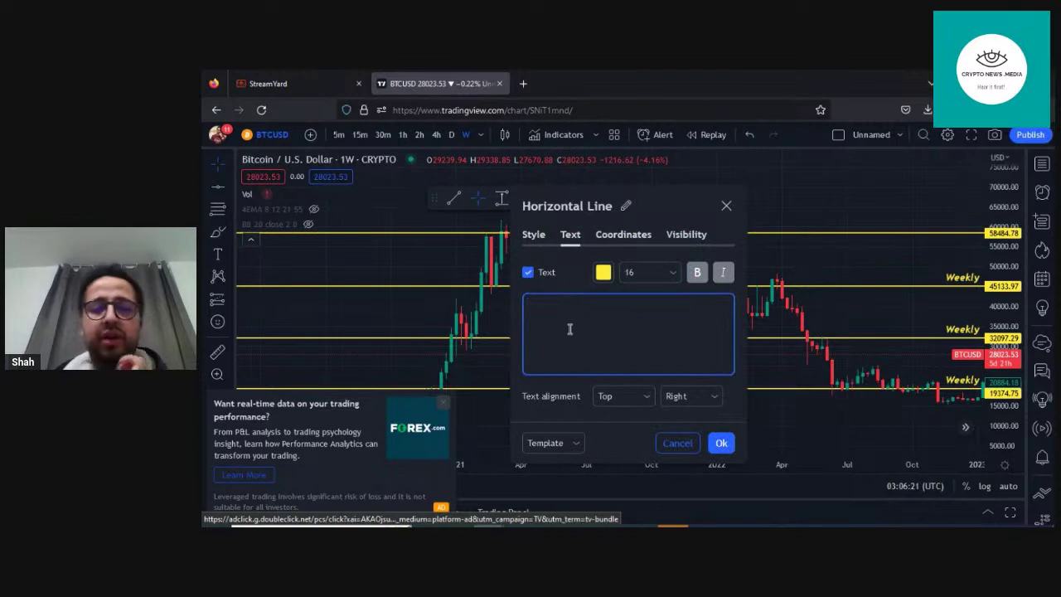
text(Weekly)
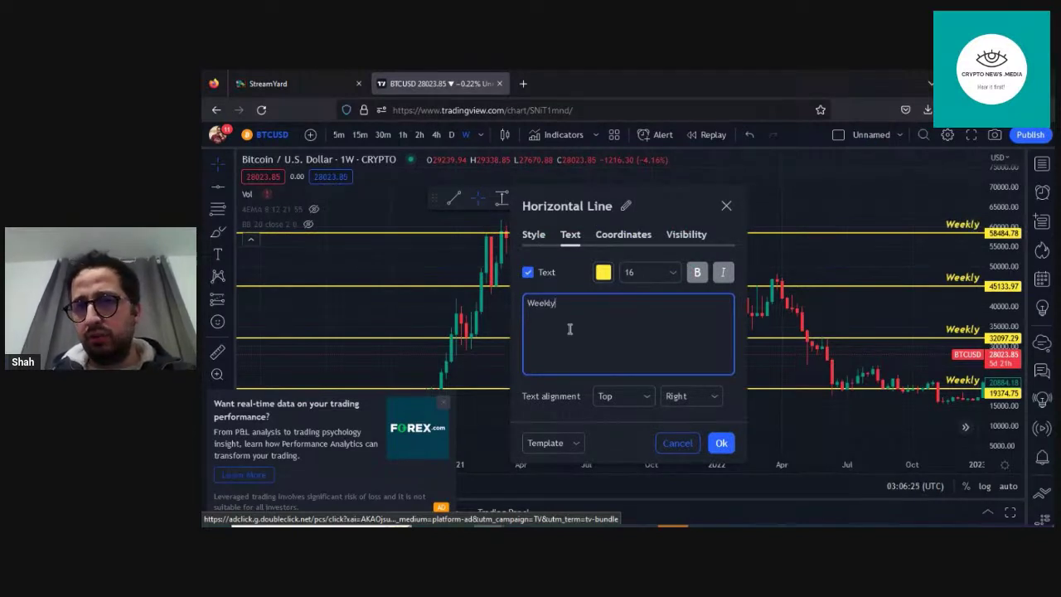
click(721, 443)
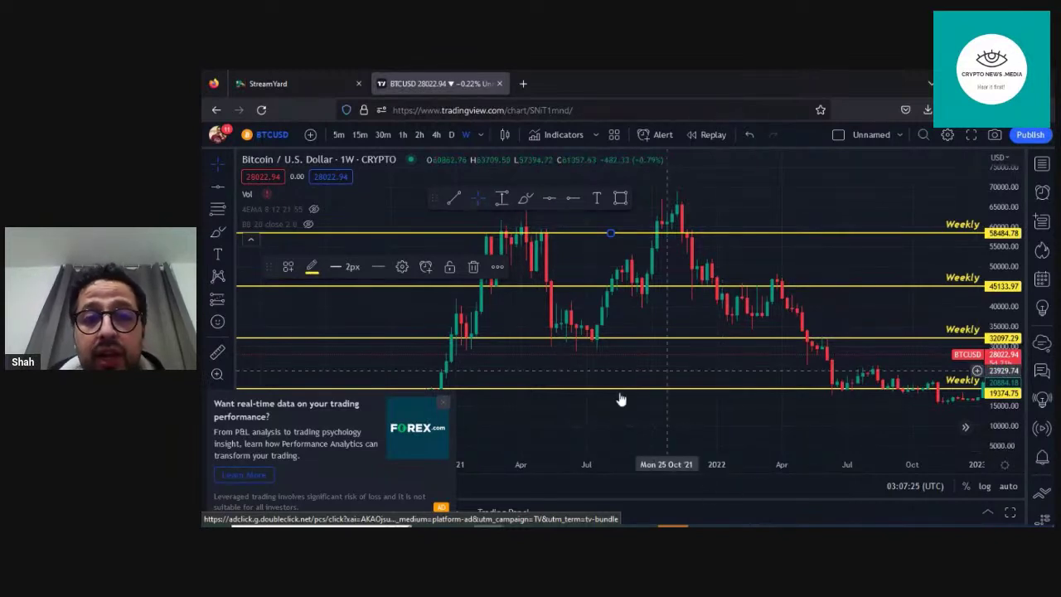
Close the Forex advertisement and the 'Go ad-free' dialog.
mouse_move(338, 270)
mouse_down()
mouse_move(318, 278)
mouse_move(318, 350)
mouse_move(708, 431)
mouse_up()
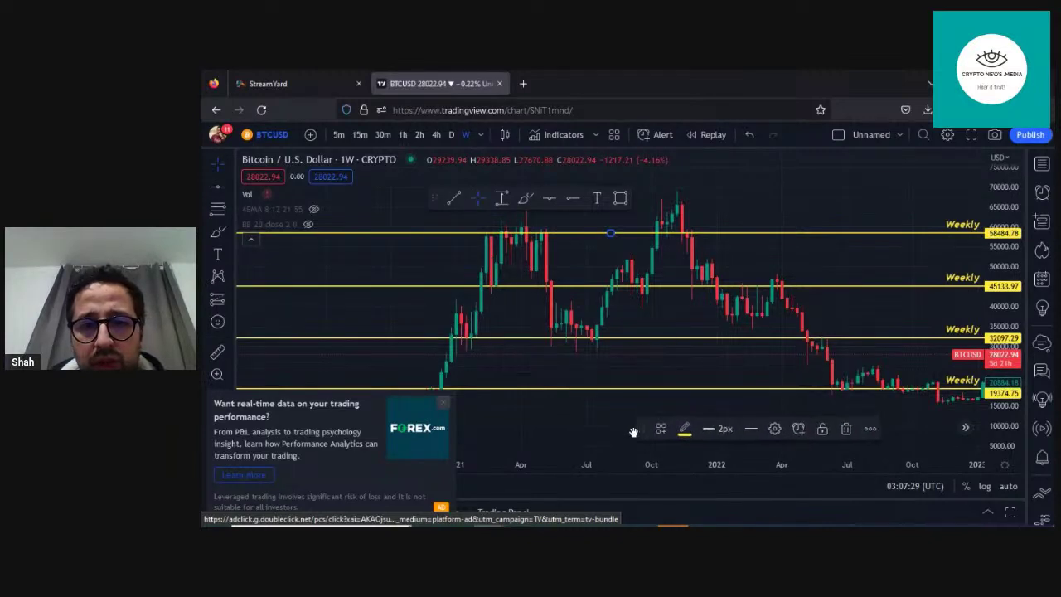
click(444, 407)
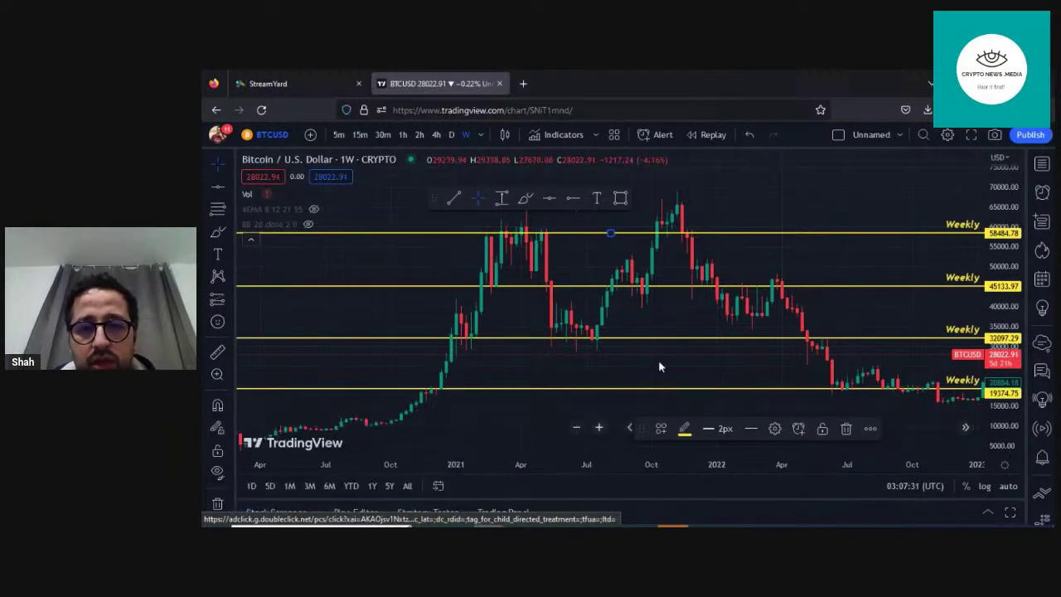
click(796, 142)
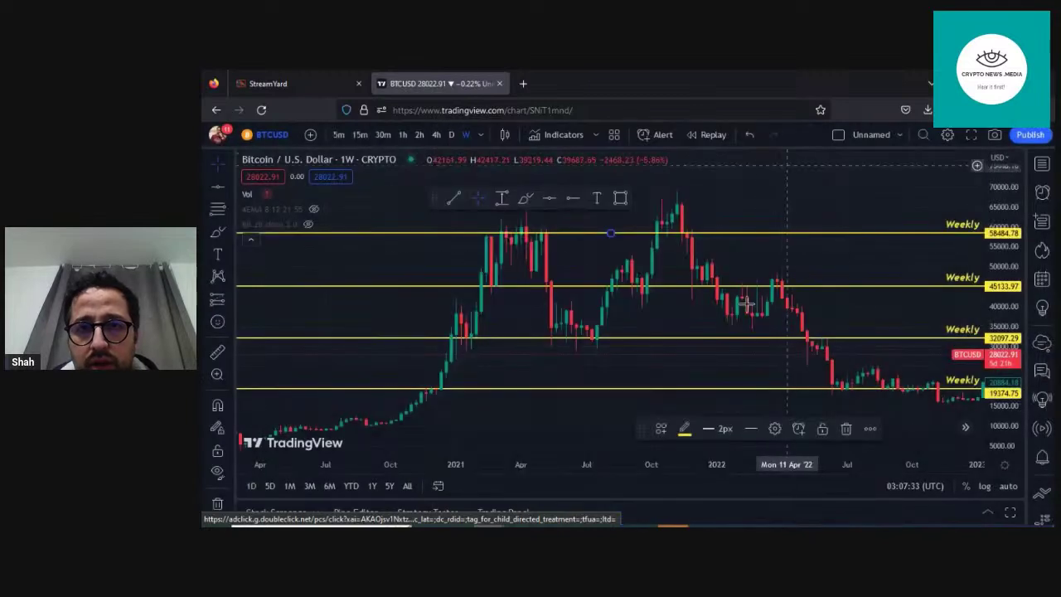
Pan and zoom the weekly chart to centre the early-2021 rally.
drag(694, 367, 660, 368)
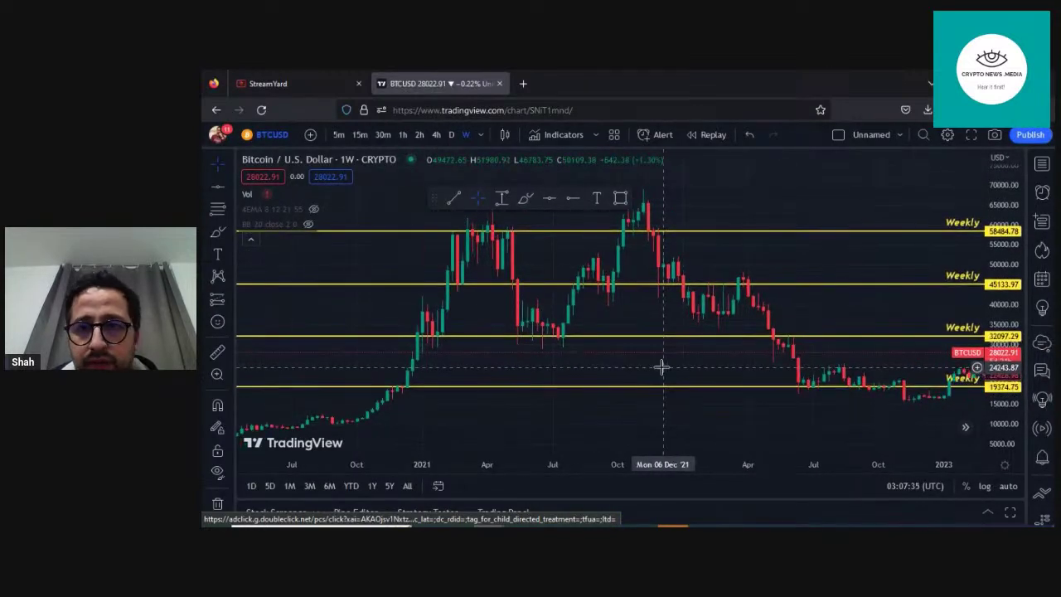
scroll(658, 365, left, 3)
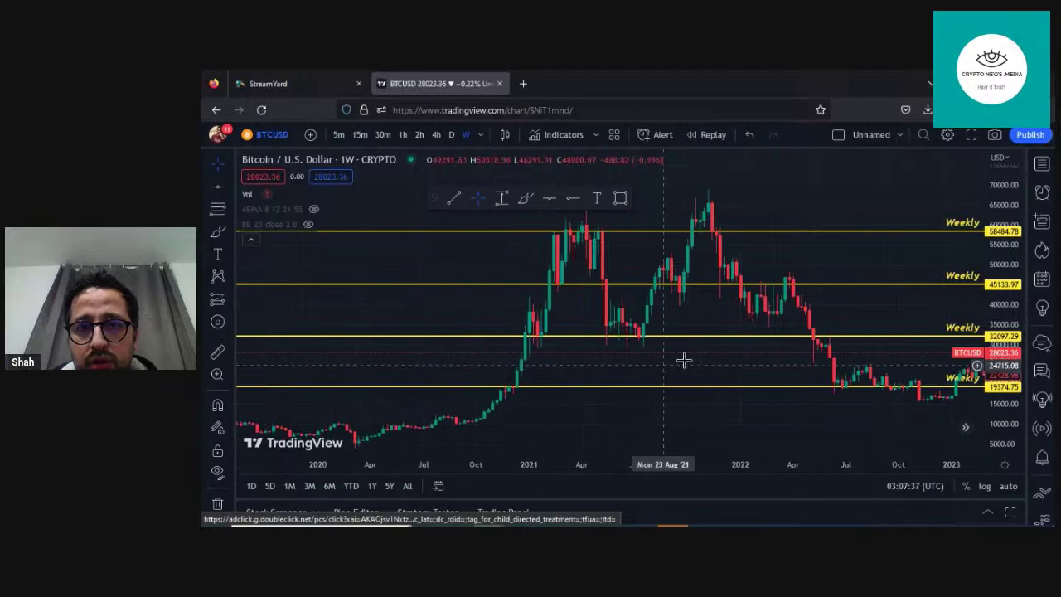
scroll(714, 367, right, 5)
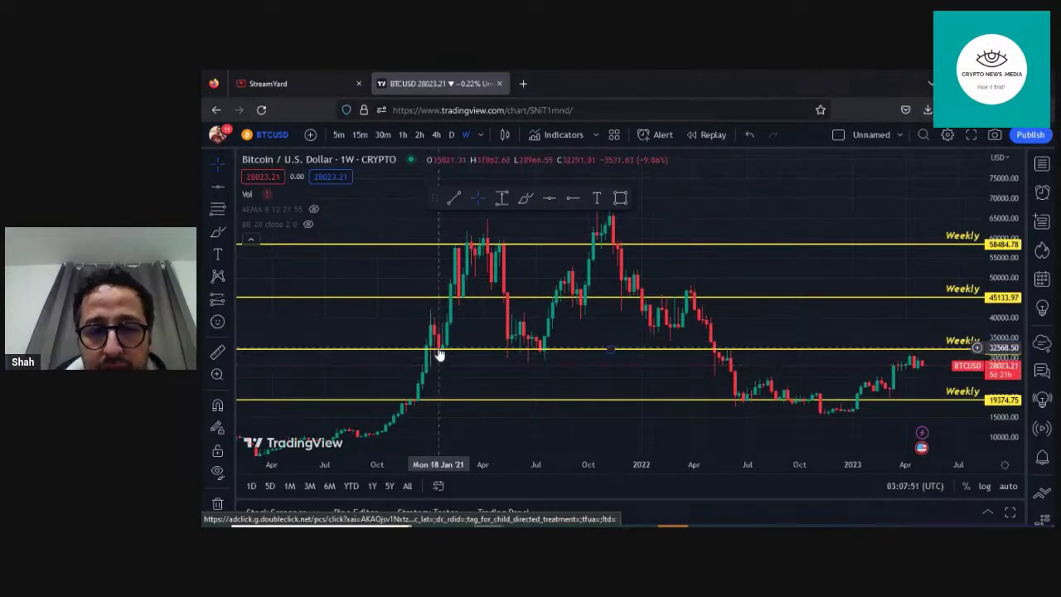
scroll(430, 372, up, 2)
drag(348, 372, 485, 374)
scroll(486, 374, up, 1)
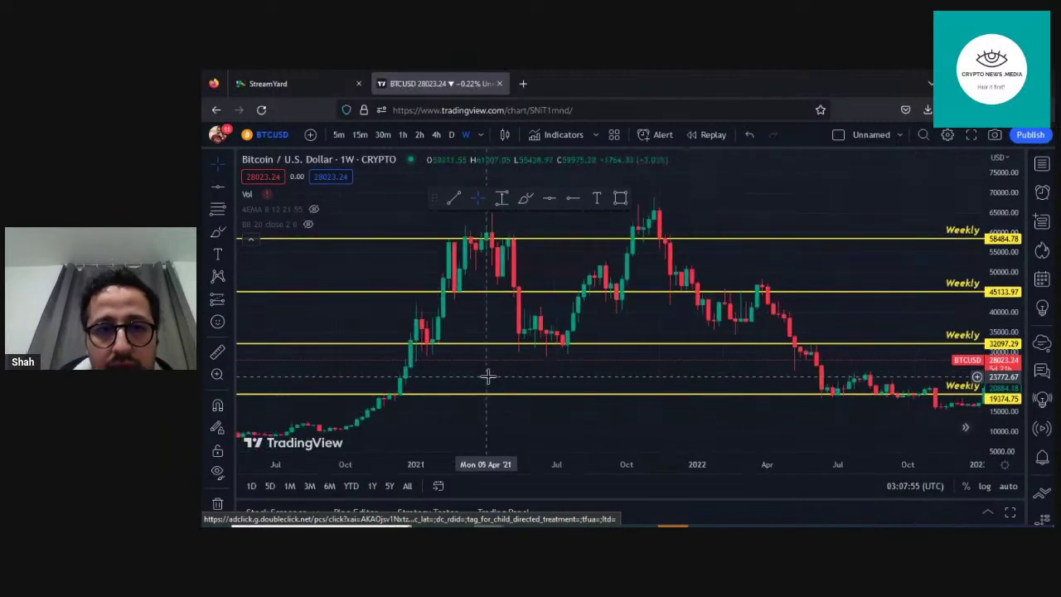
scroll(428, 372, up, 1)
drag(406, 372, 495, 372)
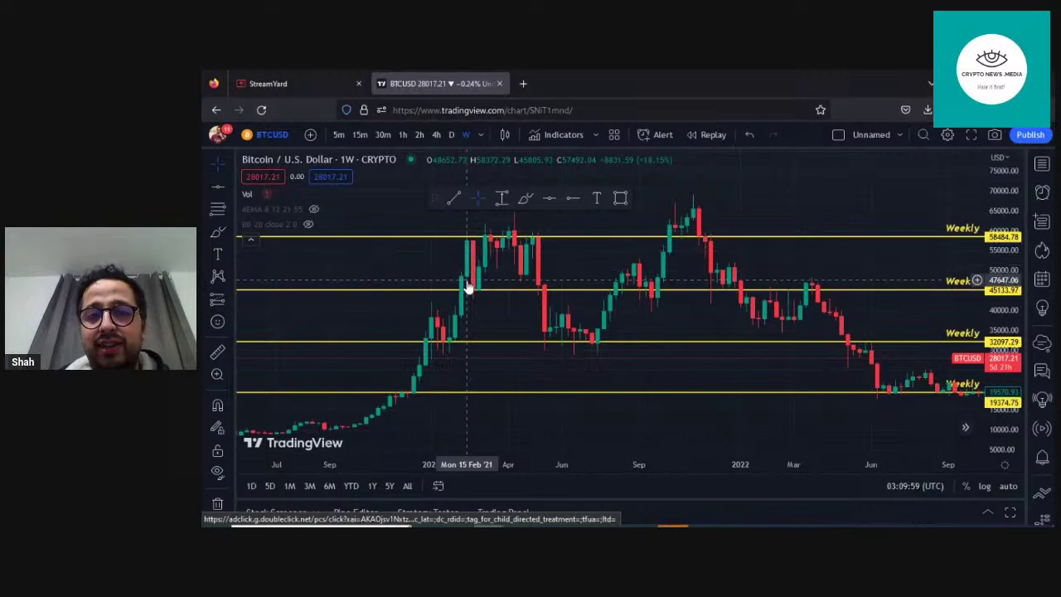
drag(473, 289, 495, 295)
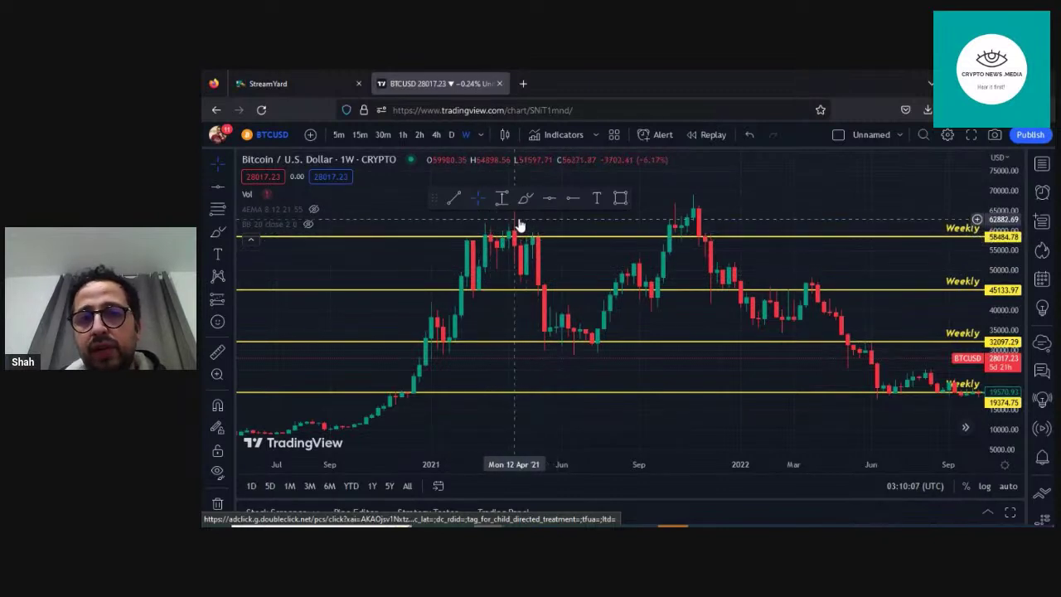
drag(516, 247, 511, 246)
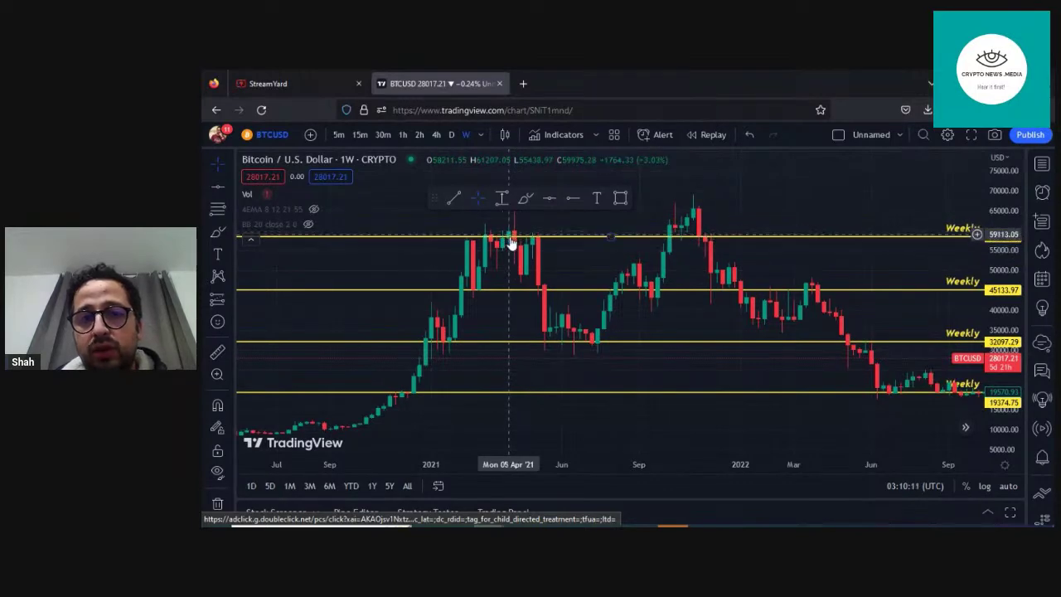
mouse_move(513, 239)
mouse_down()
mouse_move(483, 245)
mouse_move(526, 243)
mouse_move(516, 241)
mouse_up()
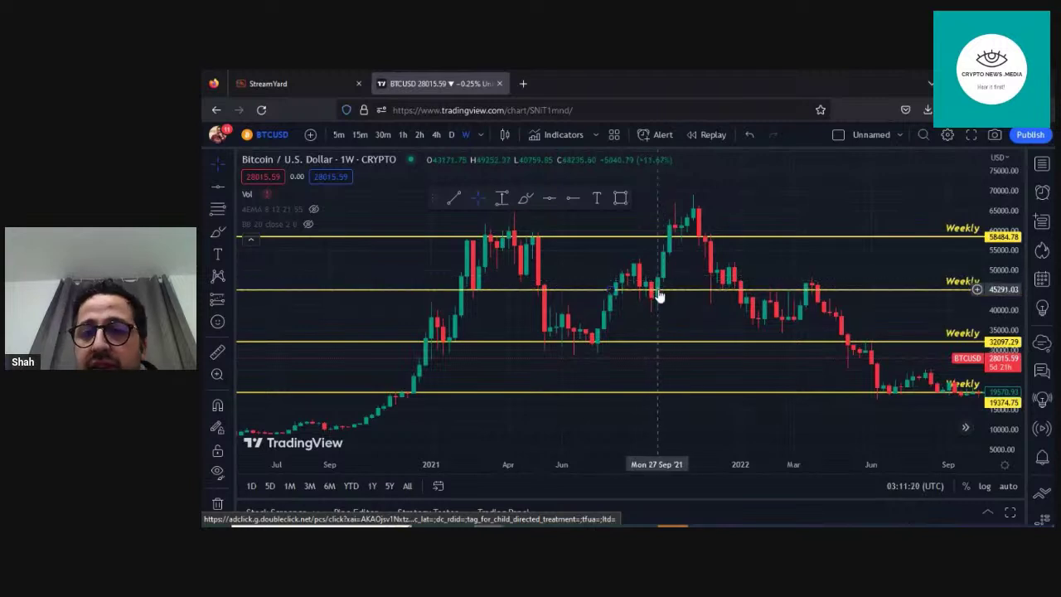
drag(663, 280, 688, 244)
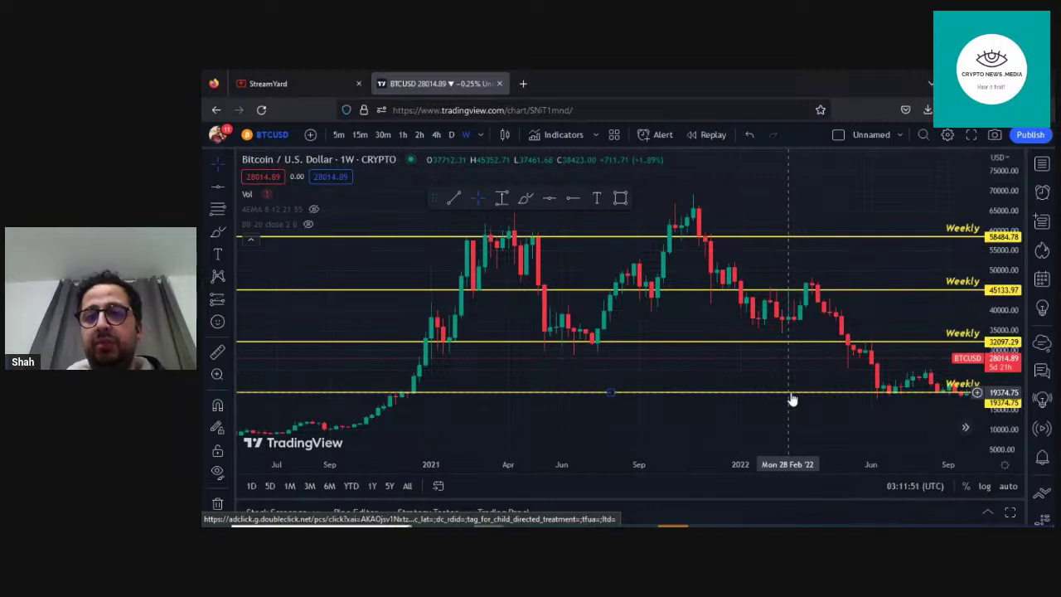
Switch BTCUSD to daily candles and rescale prices to fit the lower Weekly lines.
click(452, 137)
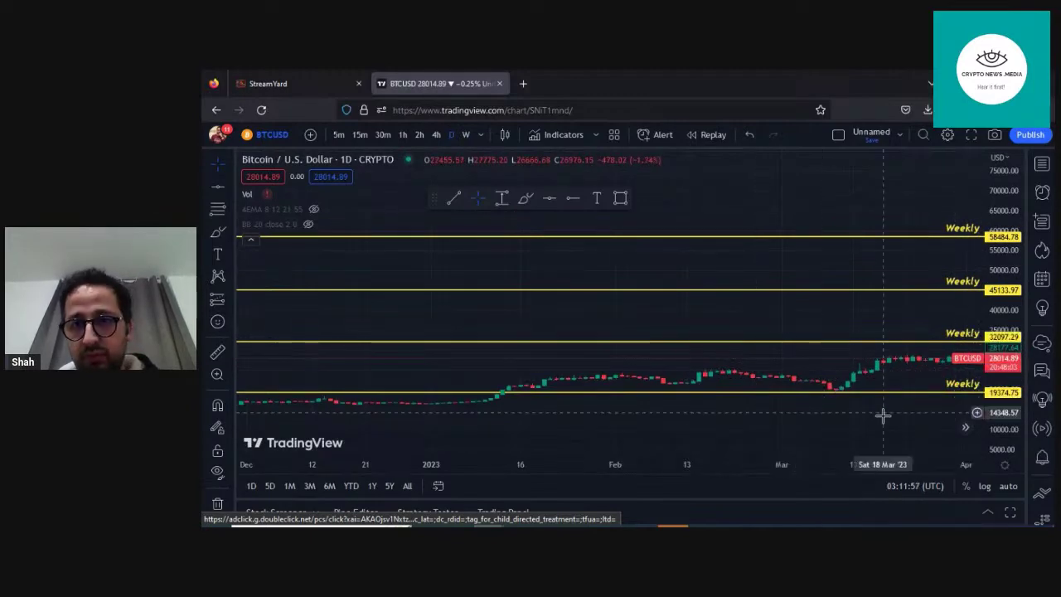
drag(789, 417, 403, 339)
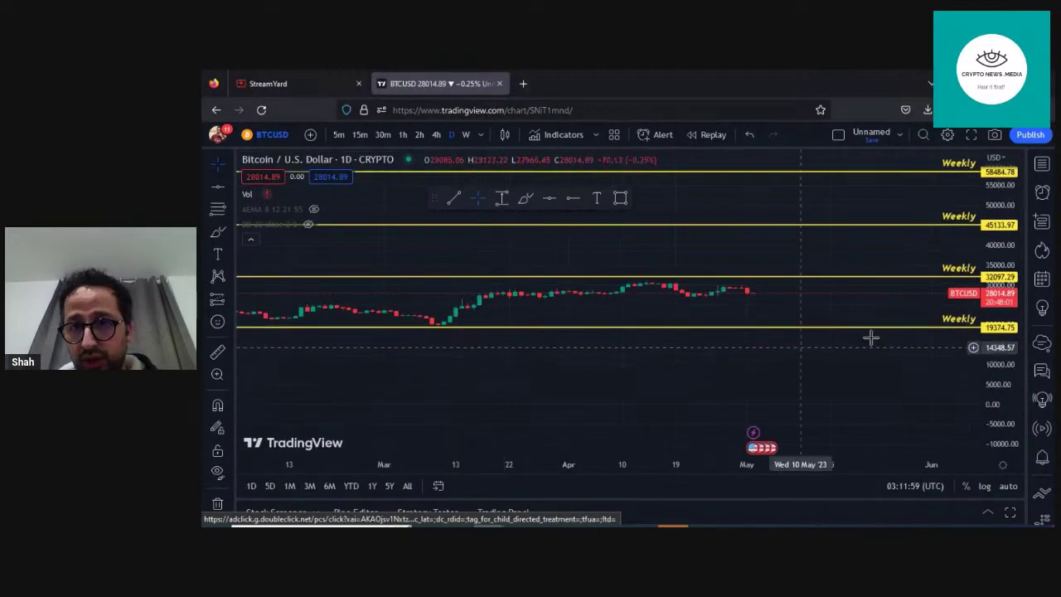
mouse_move(999, 364)
mouse_down()
mouse_move(999, 348)
mouse_move(995, 372)
mouse_up()
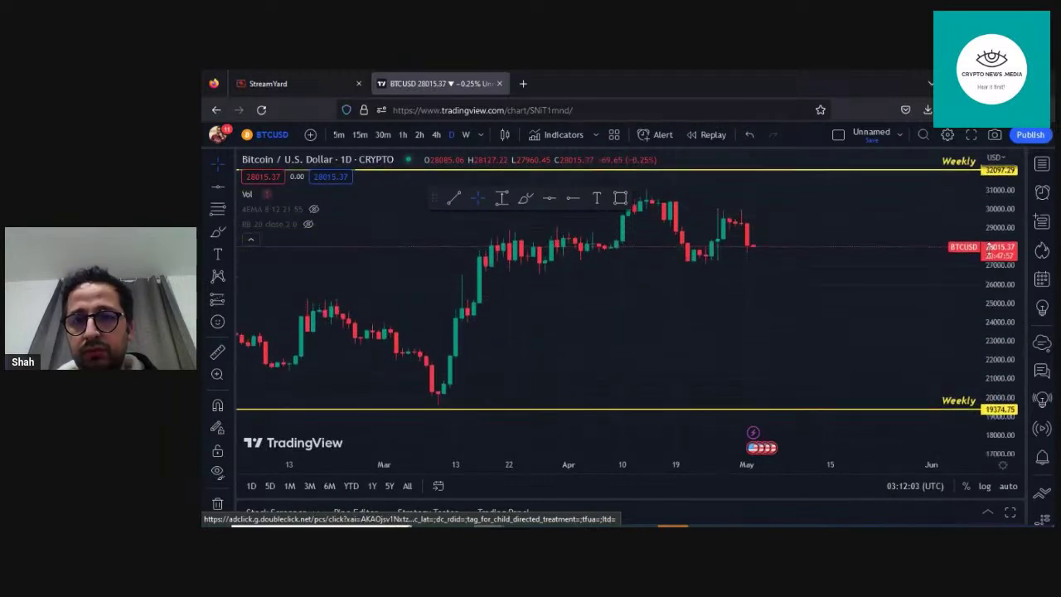
scroll(741, 315, down, 5)
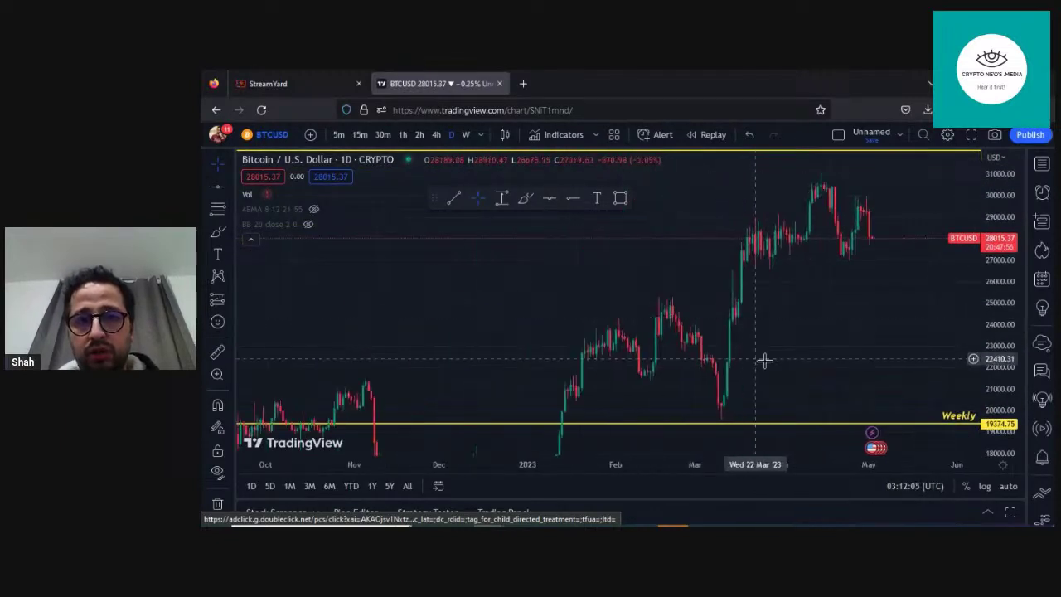
scroll(745, 303, down, 3)
scroll(742, 303, down, 5)
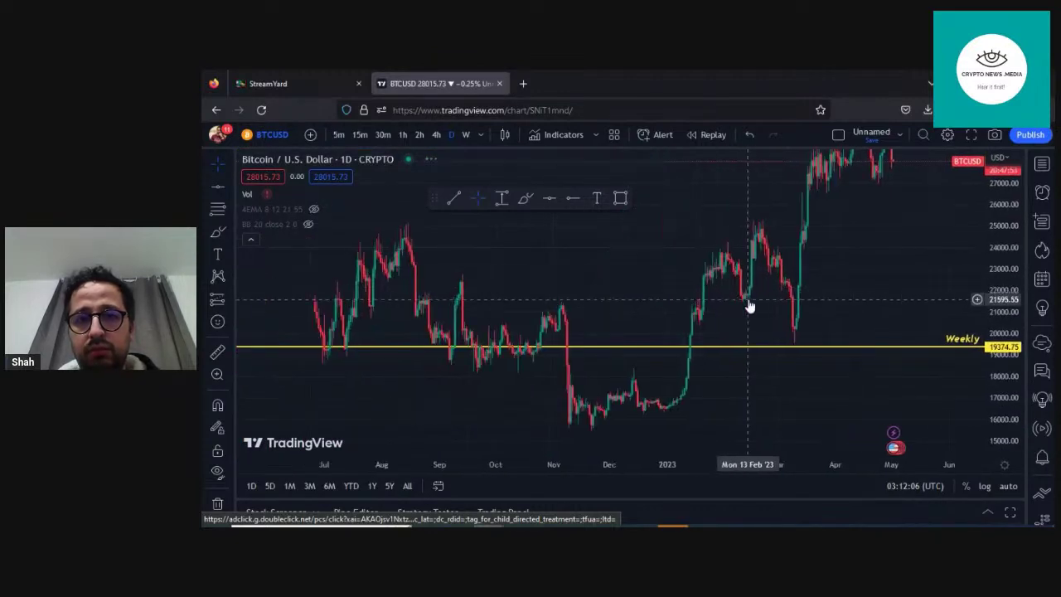
drag(1001, 241, 1000, 306)
Pan and zoom to centre 2022 between the 19374.75 and 32097.29 lines.
drag(819, 396, 732, 446)
drag(798, 205, 900, 254)
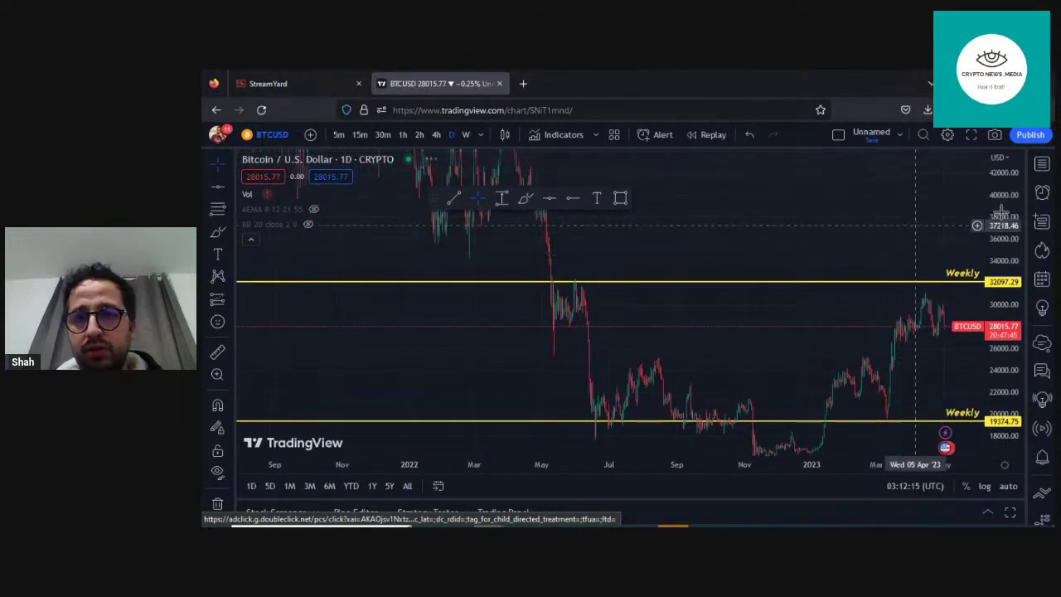
scroll(834, 231, down, 4)
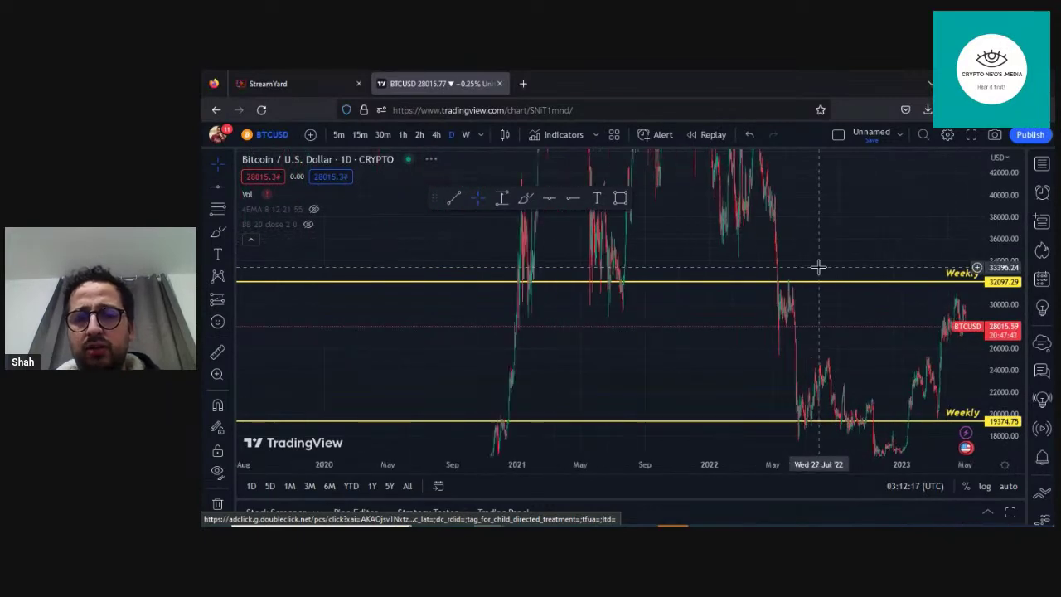
scroll(820, 244, up, 2)
drag(820, 239, 485, 272)
scroll(663, 284, up, 2)
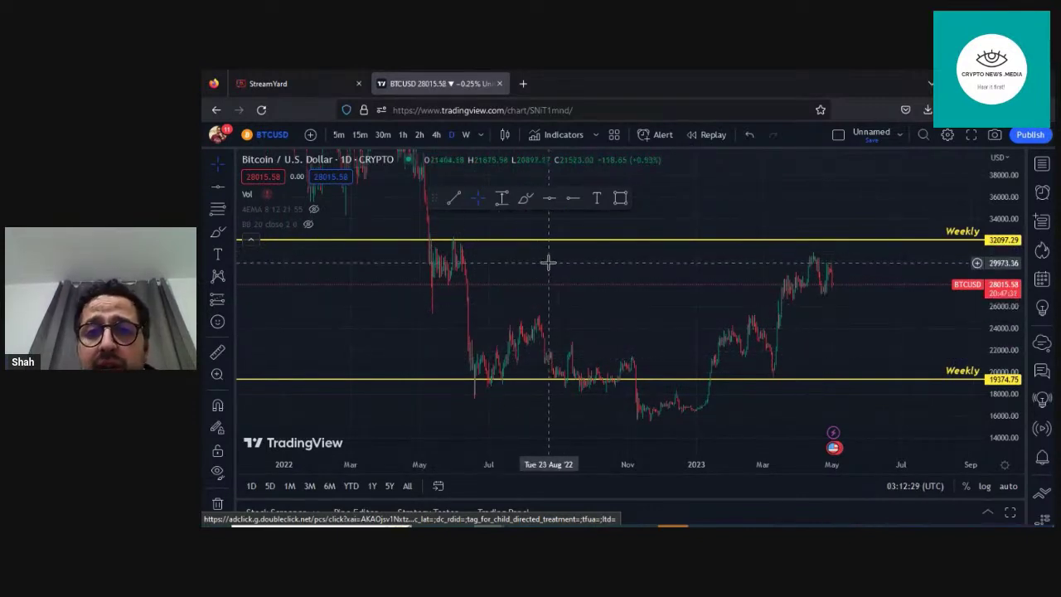
mouse_move(485, 280)
mouse_down()
mouse_move(601, 276)
mouse_move(495, 279)
mouse_up()
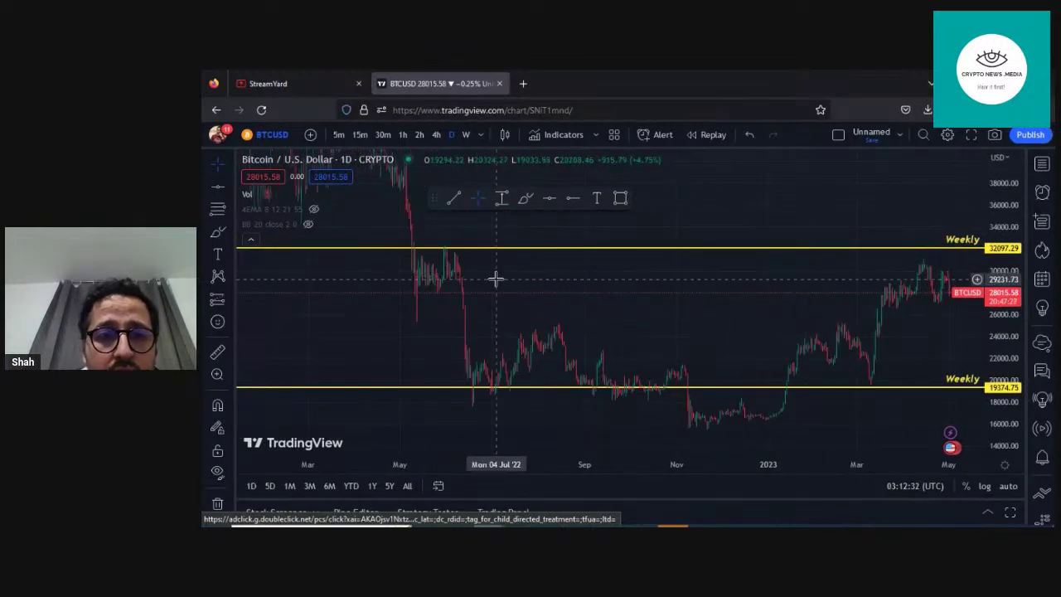
scroll(417, 279, up, 3)
drag(417, 279, 609, 267)
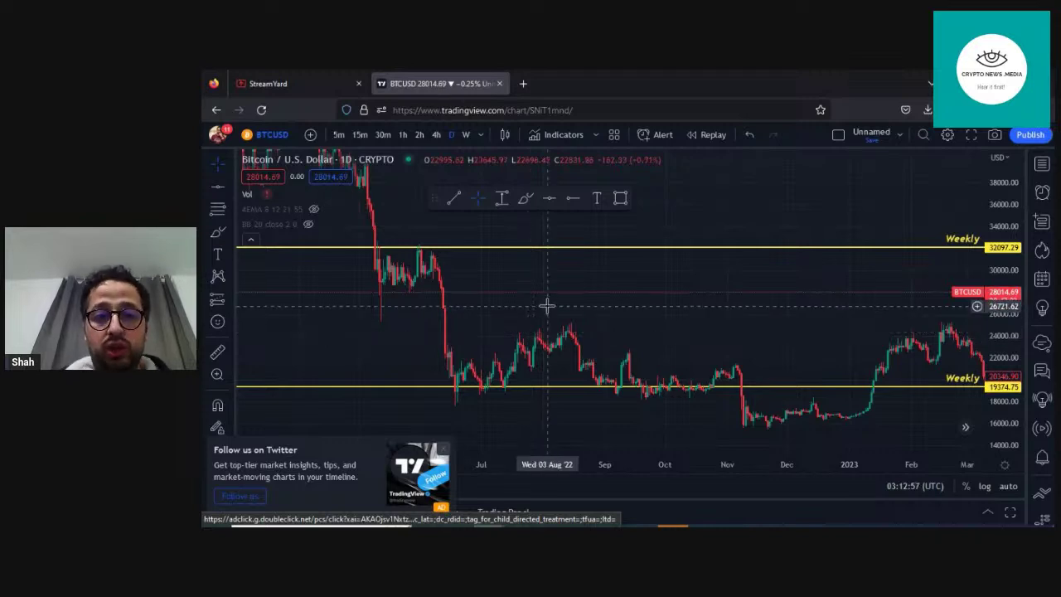
click(444, 451)
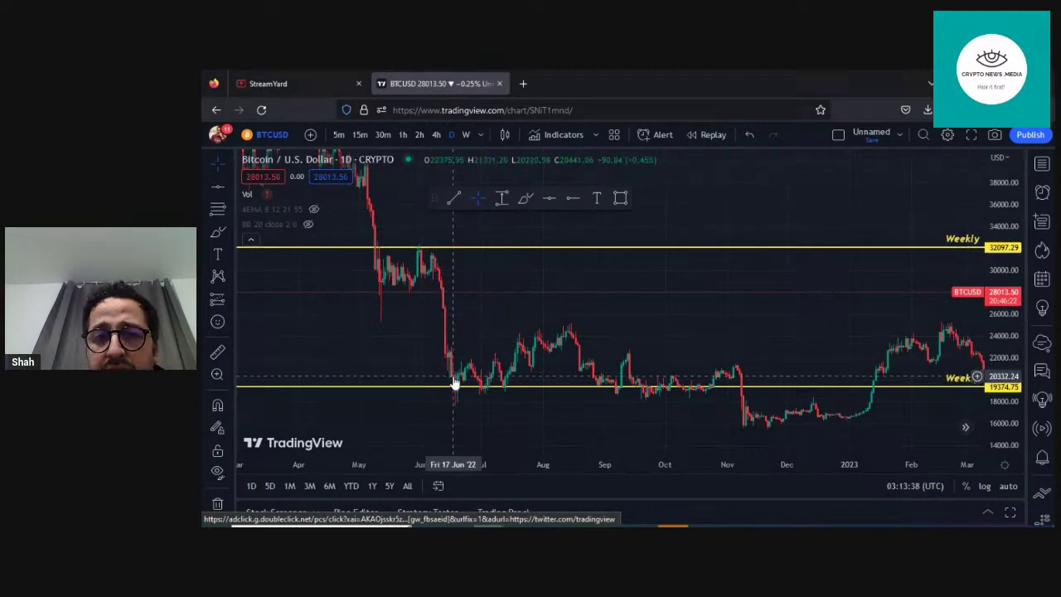
drag(541, 300, 605, 381)
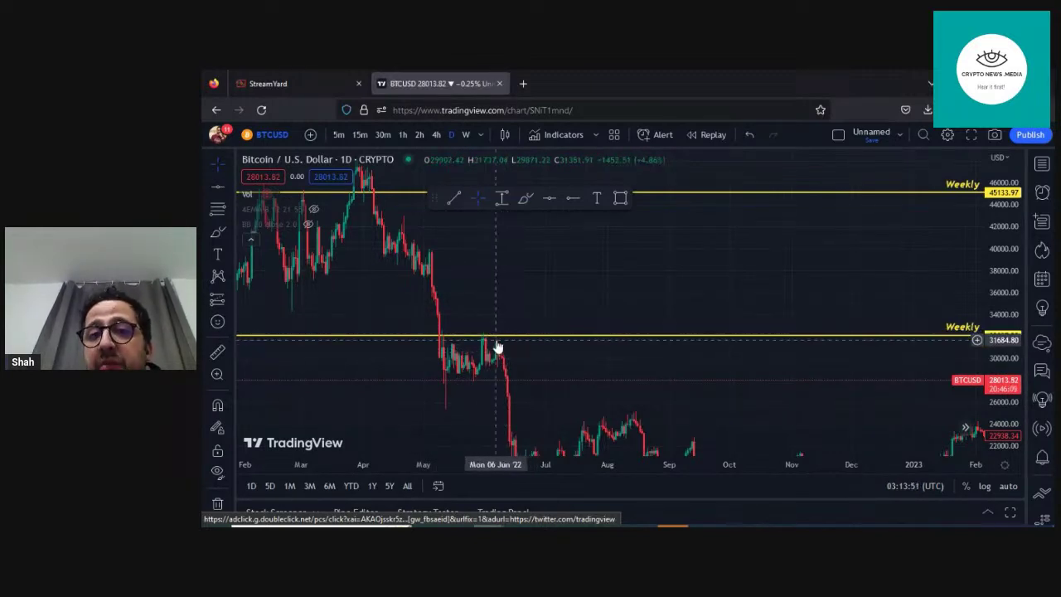
drag(524, 341, 443, 339)
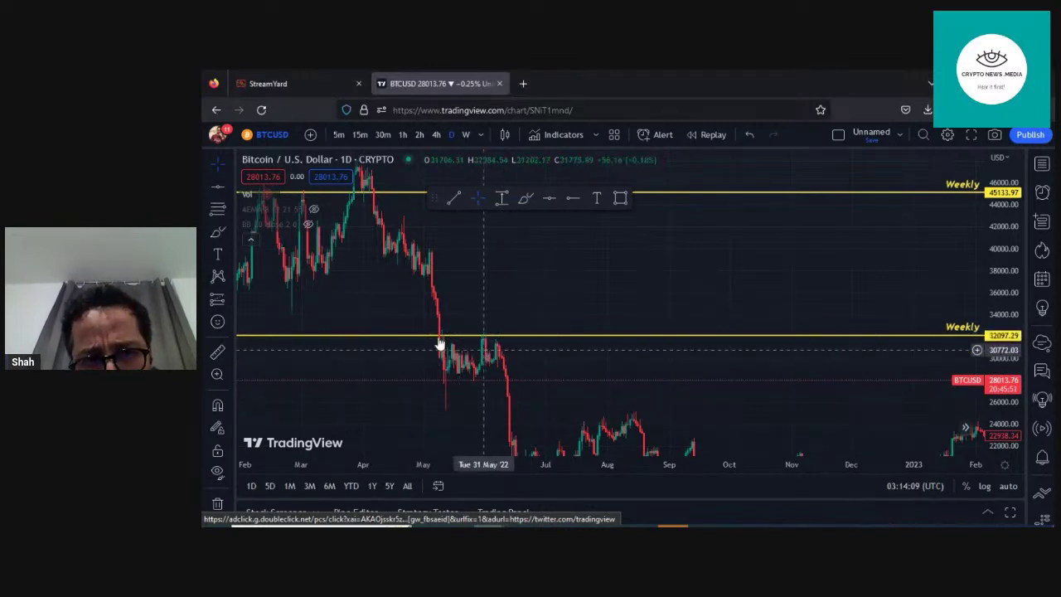
drag(437, 335, 439, 335)
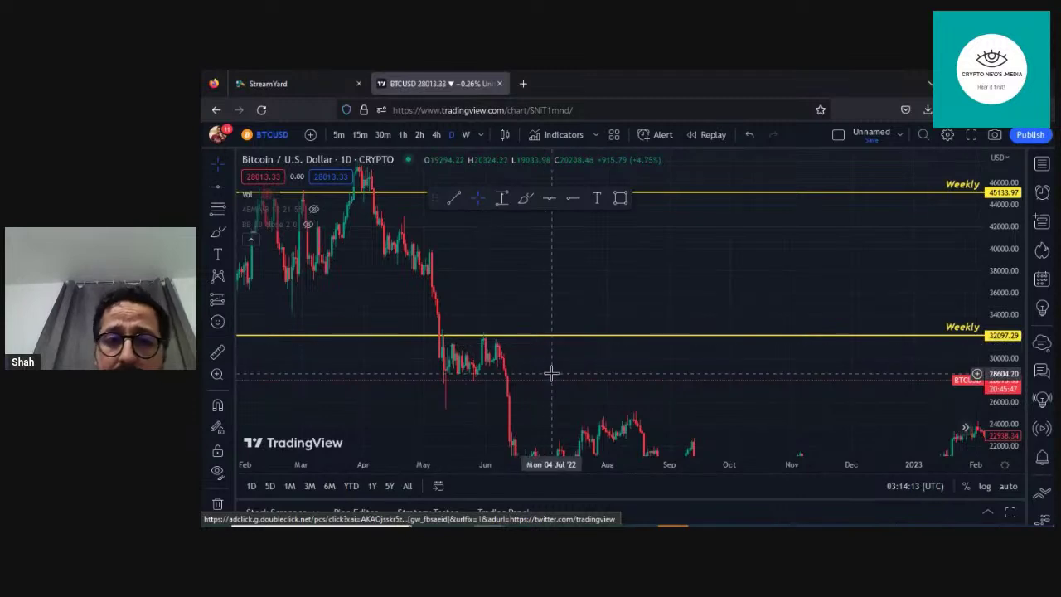
drag(540, 402, 507, 381)
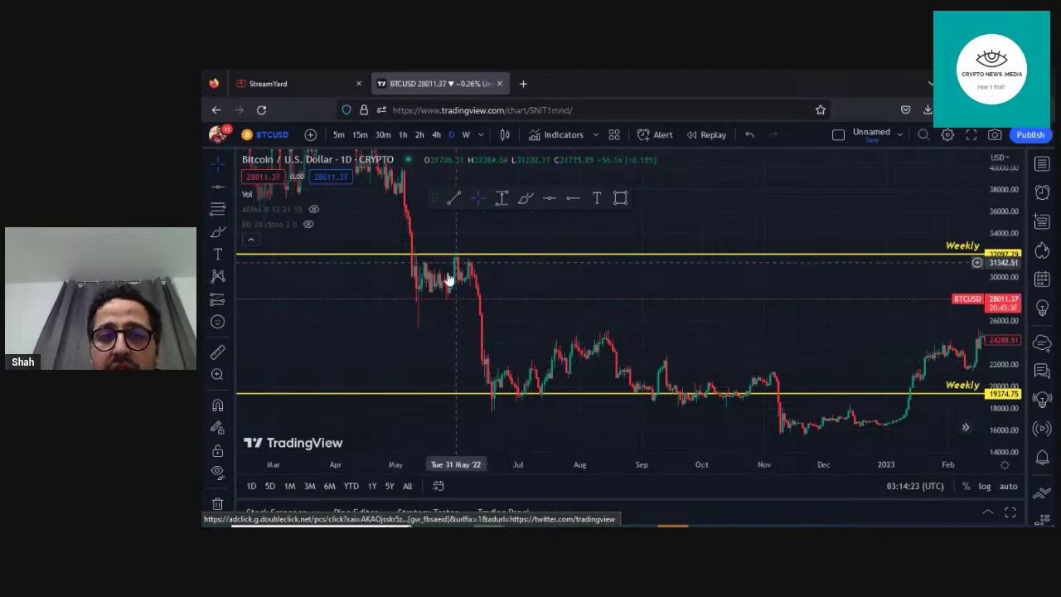
drag(504, 279, 614, 348)
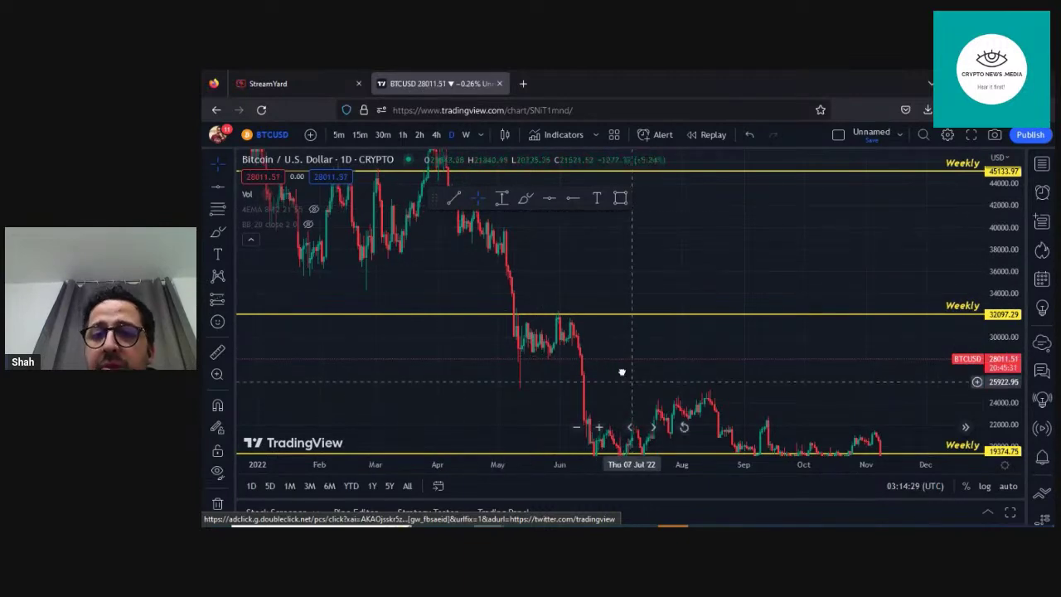
Pan the daily chart across February 2022 to February 2023 and its price range.
drag(620, 372, 587, 341)
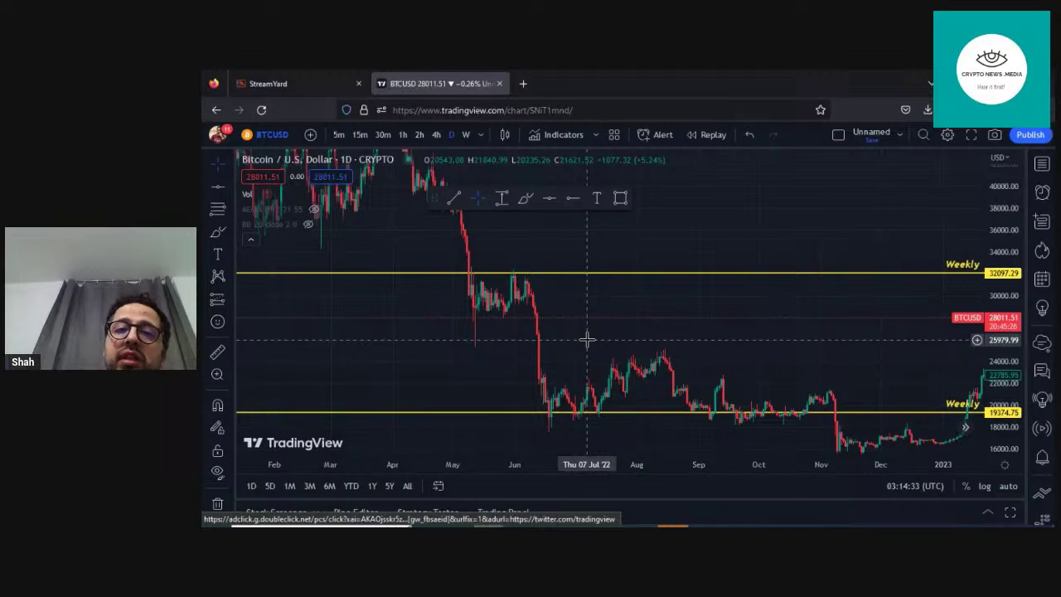
drag(781, 349, 434, 337)
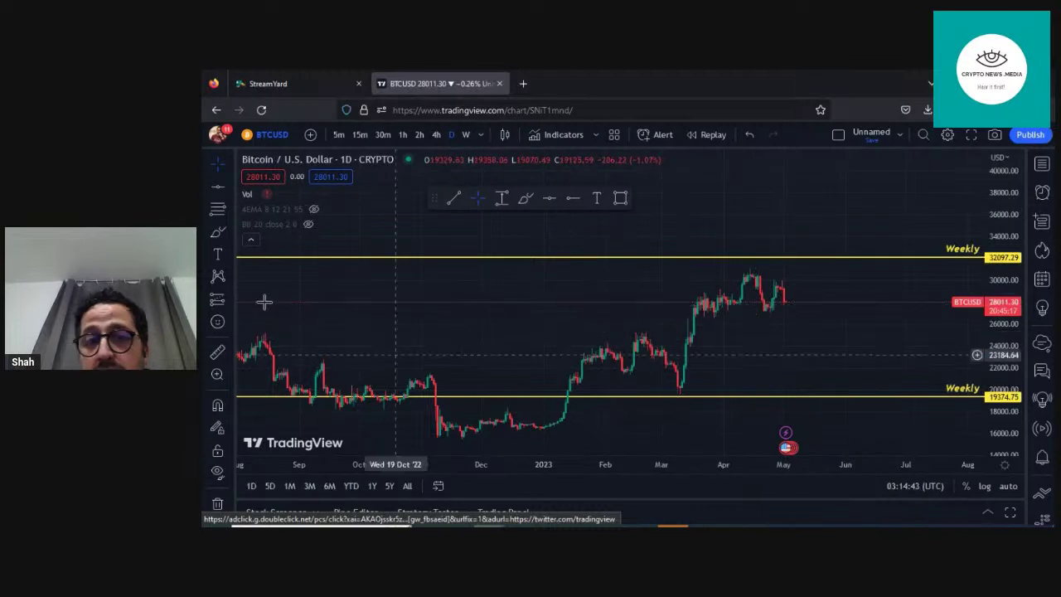
drag(378, 327, 813, 306)
drag(624, 284, 634, 401)
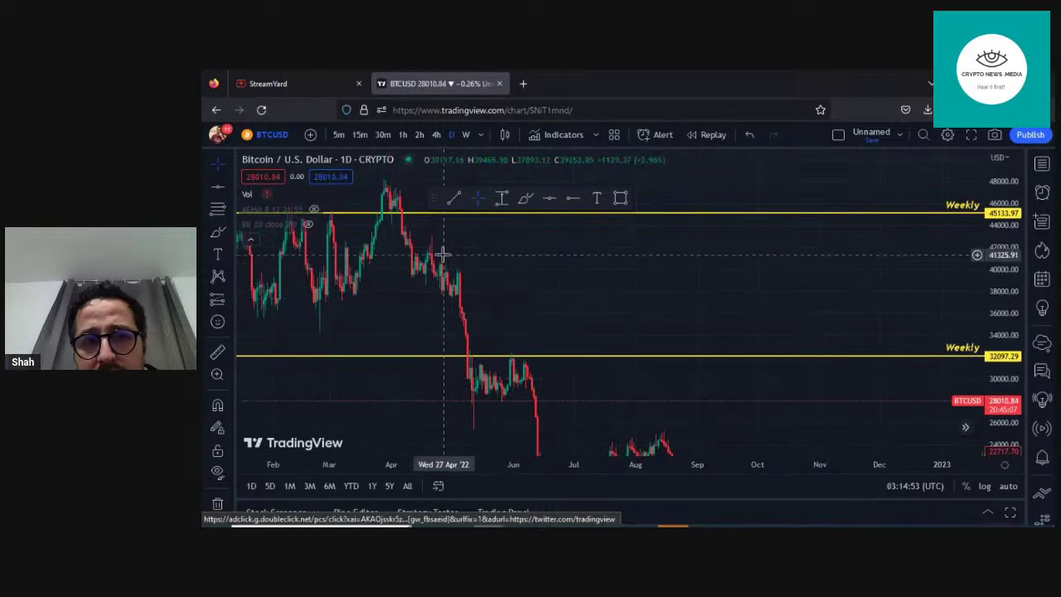
drag(578, 387, 567, 297)
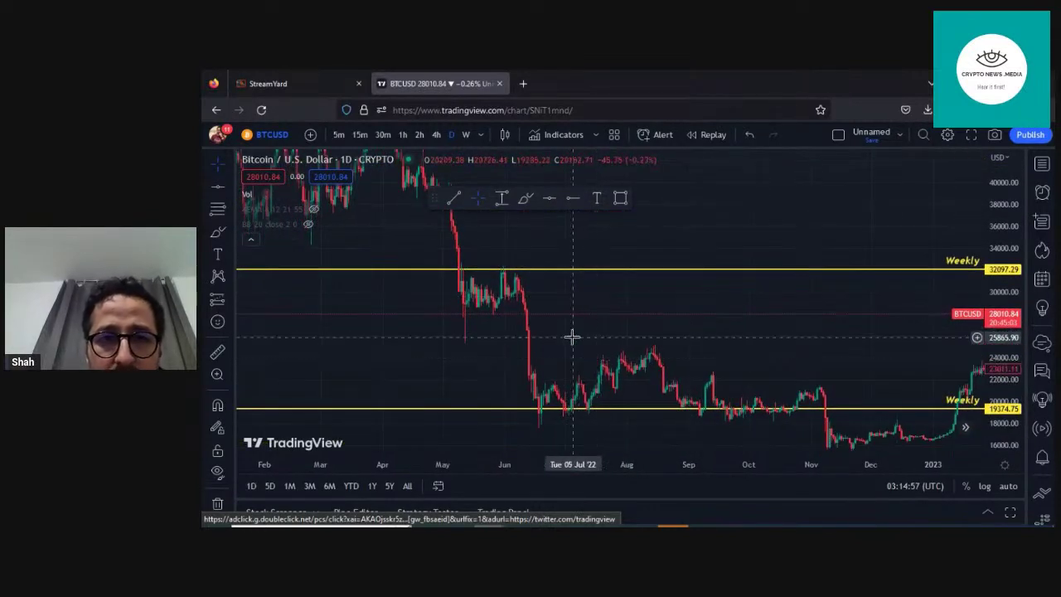
Zoom in on the mid-2022 candles and select the Horizontal Line tool.
scroll(572, 338, up, 2)
scroll(505, 320, up, 2)
drag(485, 306, 642, 283)
scroll(580, 315, up, 1)
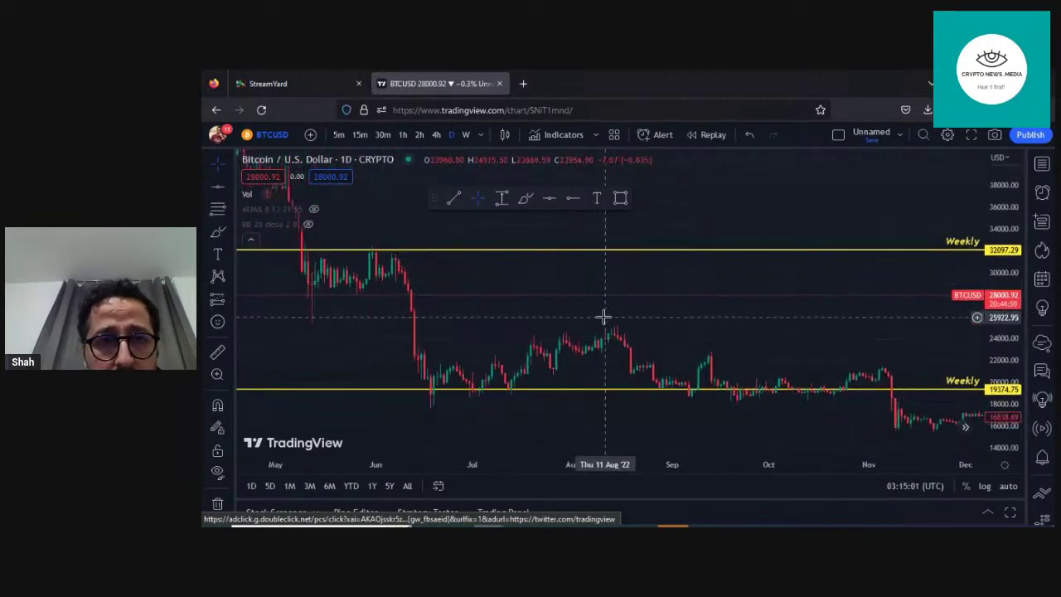
scroll(460, 319, up, 1)
drag(443, 332, 579, 329)
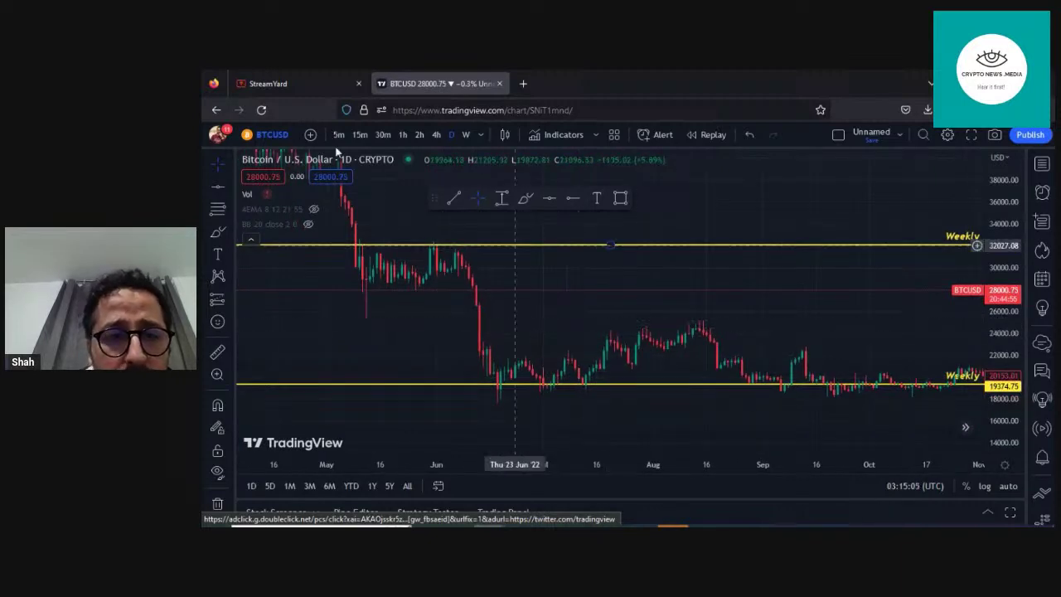
click(547, 198)
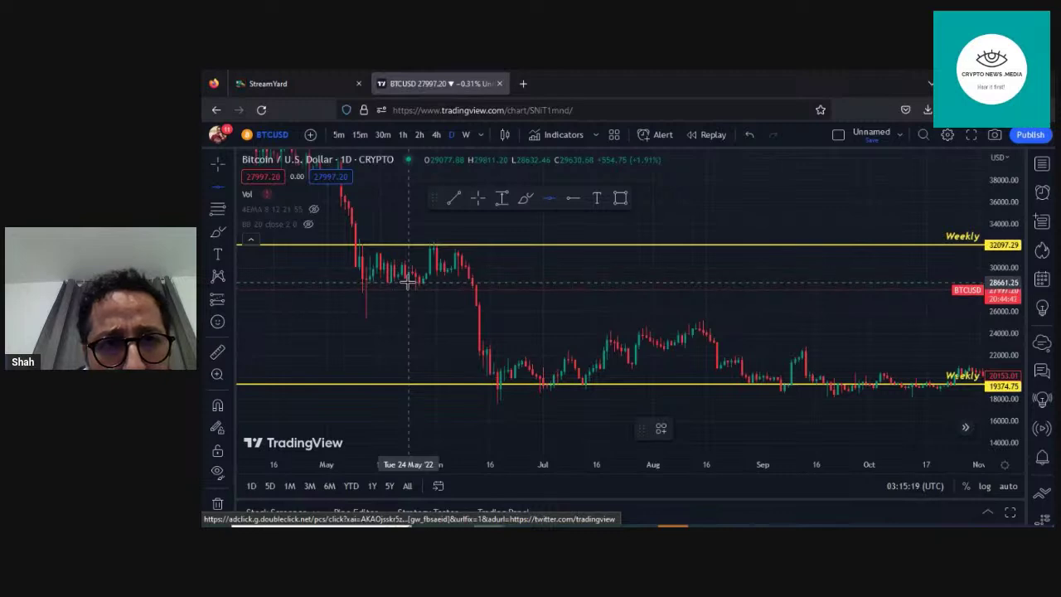
Draw a green horizontal line at 28661.25.
click(407, 283)
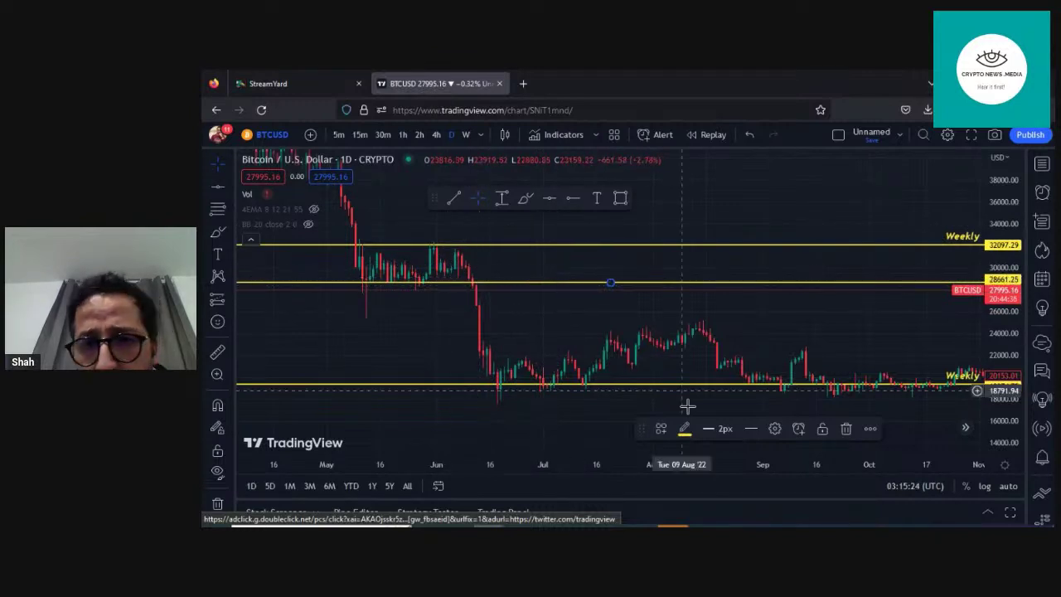
click(683, 431)
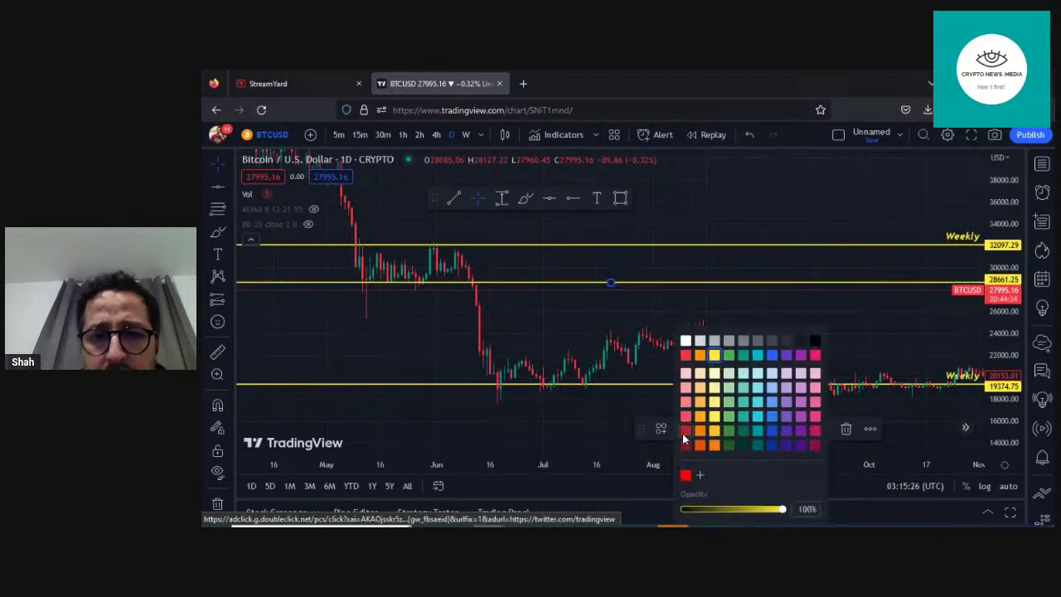
click(728, 357)
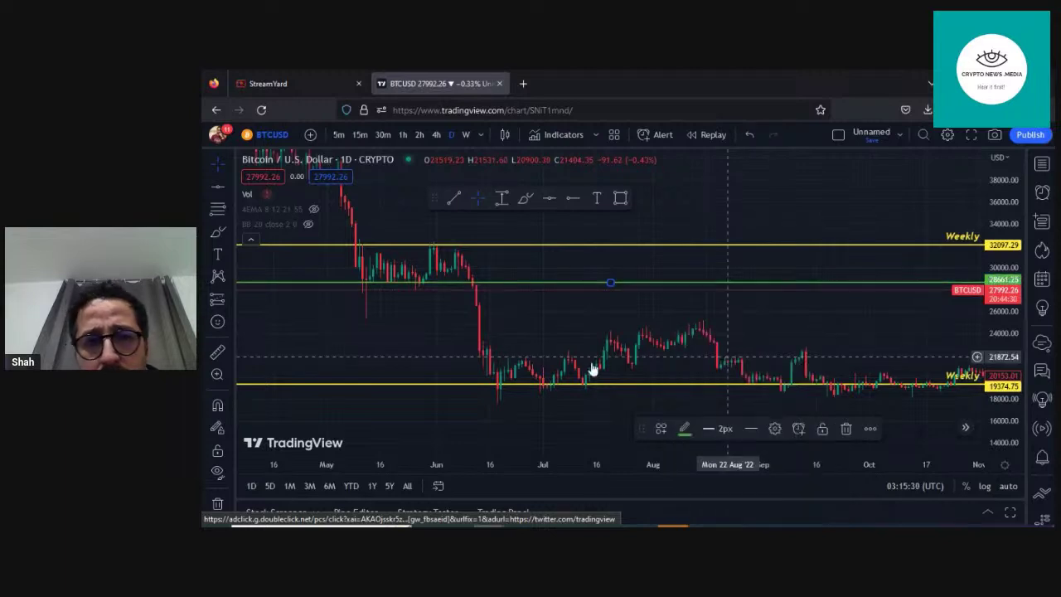
Label the 28661.25 line 'D' with green text.
double_click(569, 283)
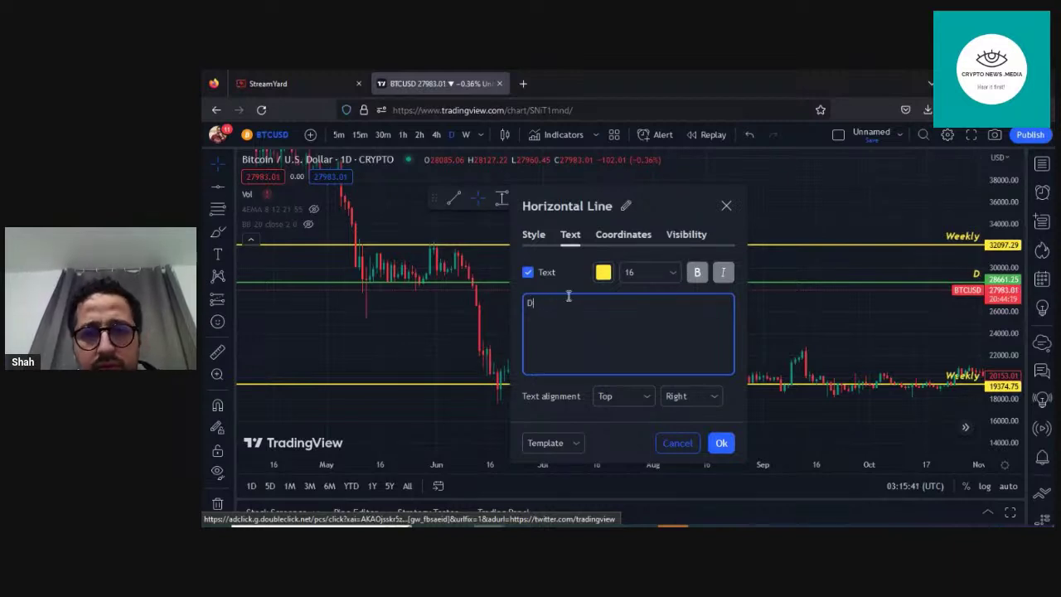
click(604, 274)
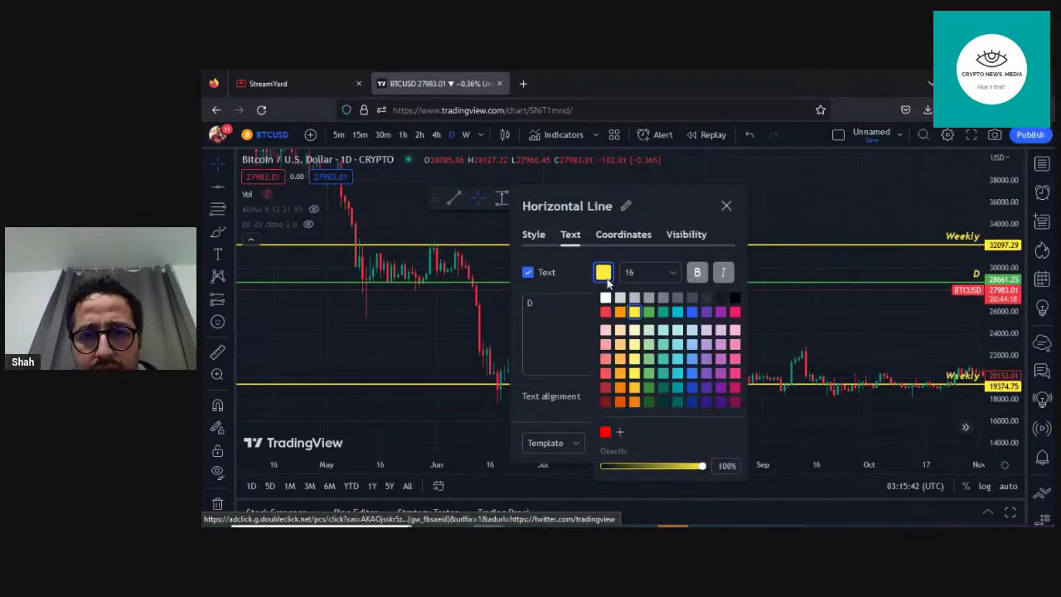
click(649, 314)
click(555, 321)
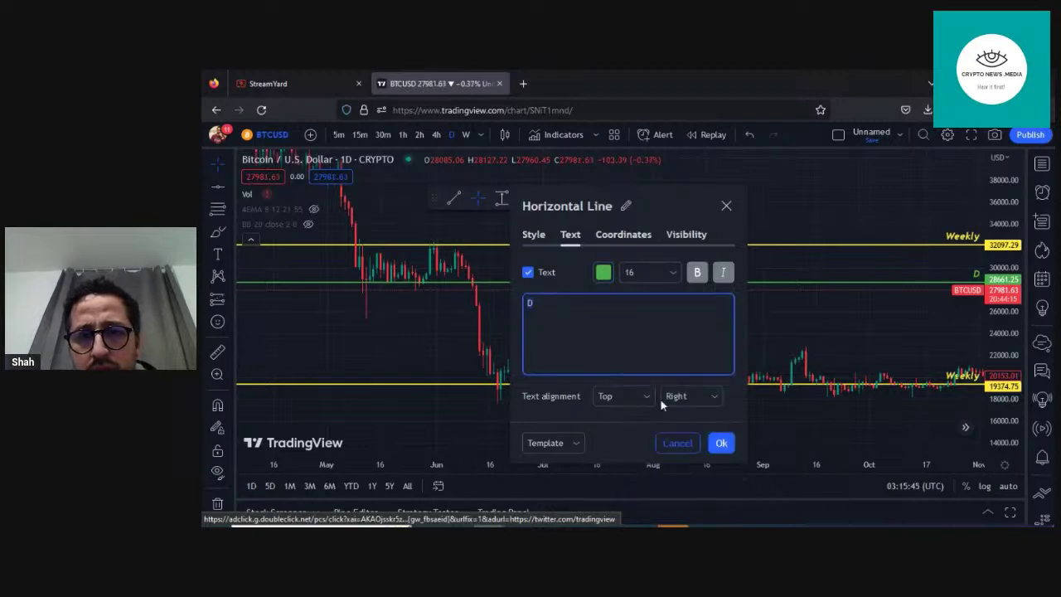
click(719, 442)
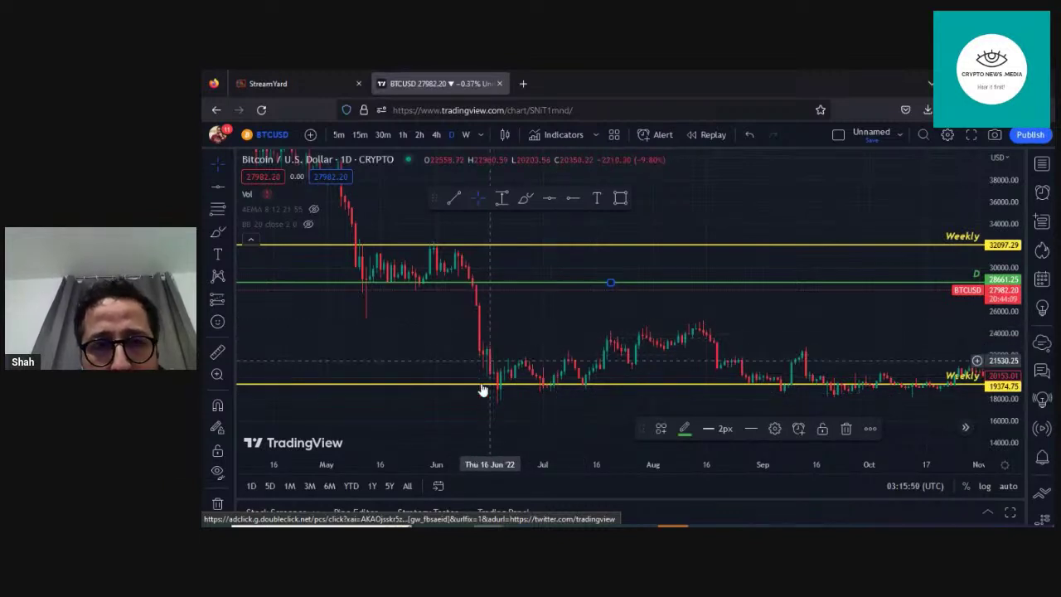
Add a horizontal line at about 21,587 and shift the chart toward August–February.
click(548, 199)
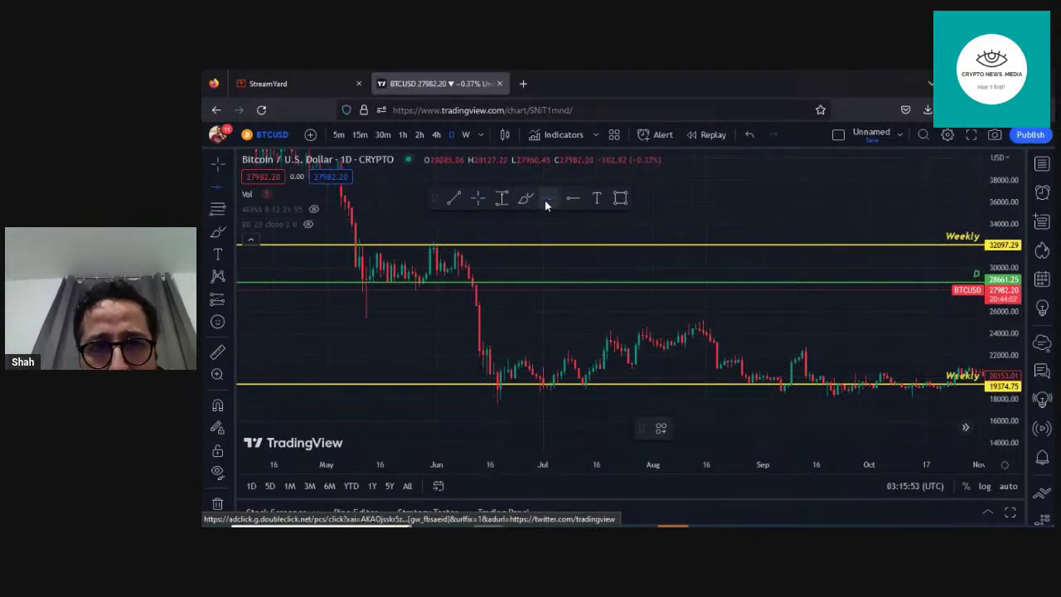
click(539, 360)
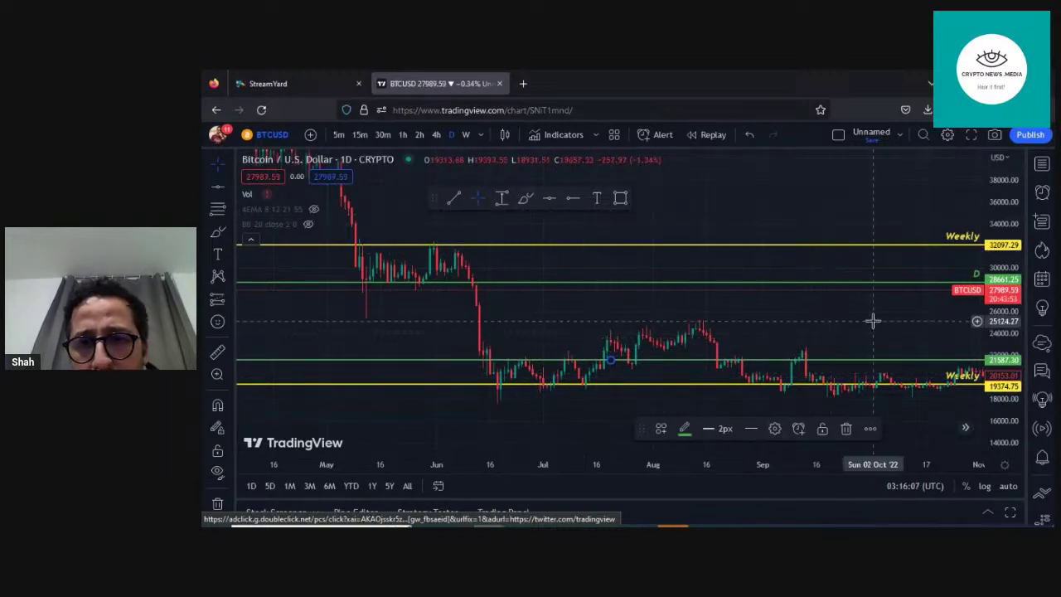
drag(873, 317, 630, 270)
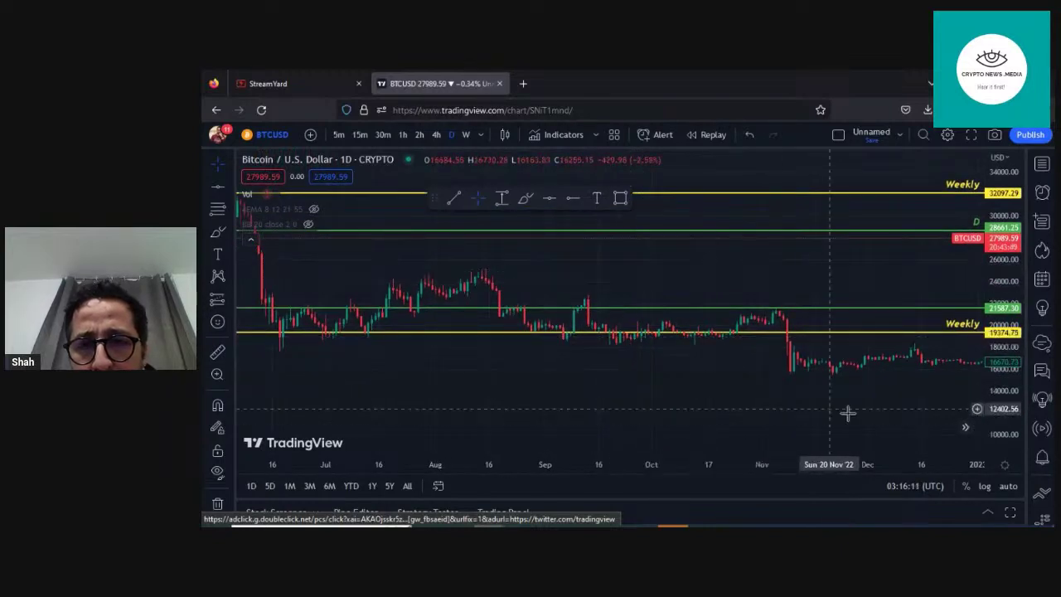
drag(746, 398, 617, 384)
scroll(617, 383, down, 1)
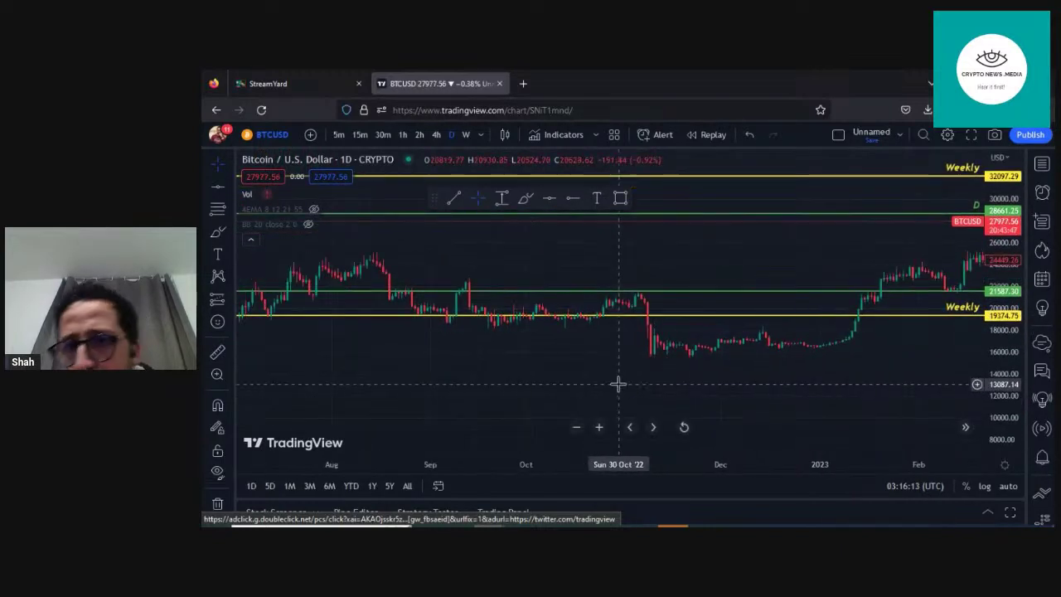
Pan the chart between the September–April and April–November ranges to review the levels.
drag(889, 378, 976, 418)
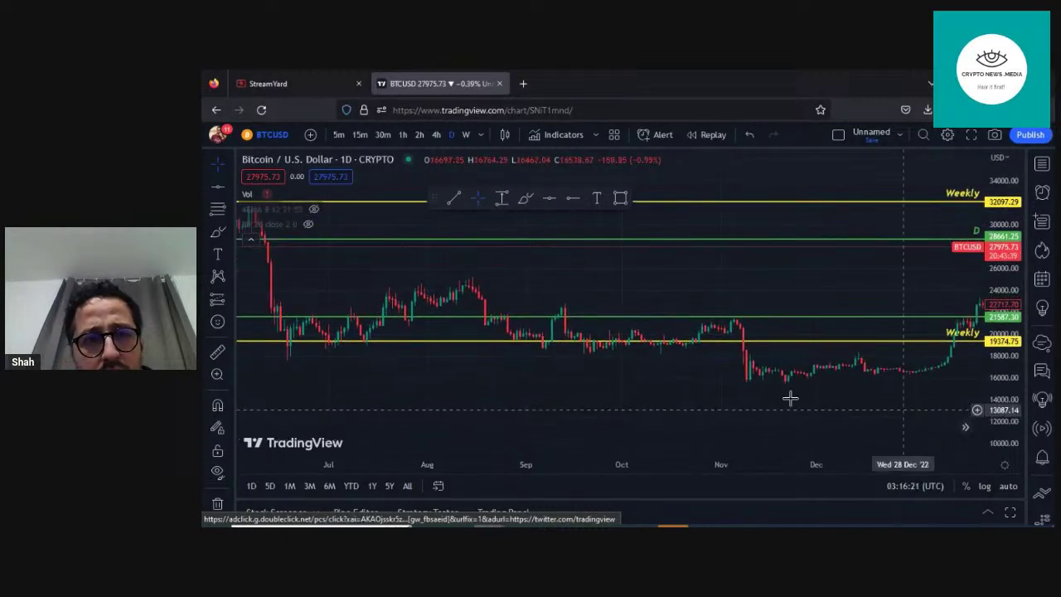
drag(621, 406, 684, 407)
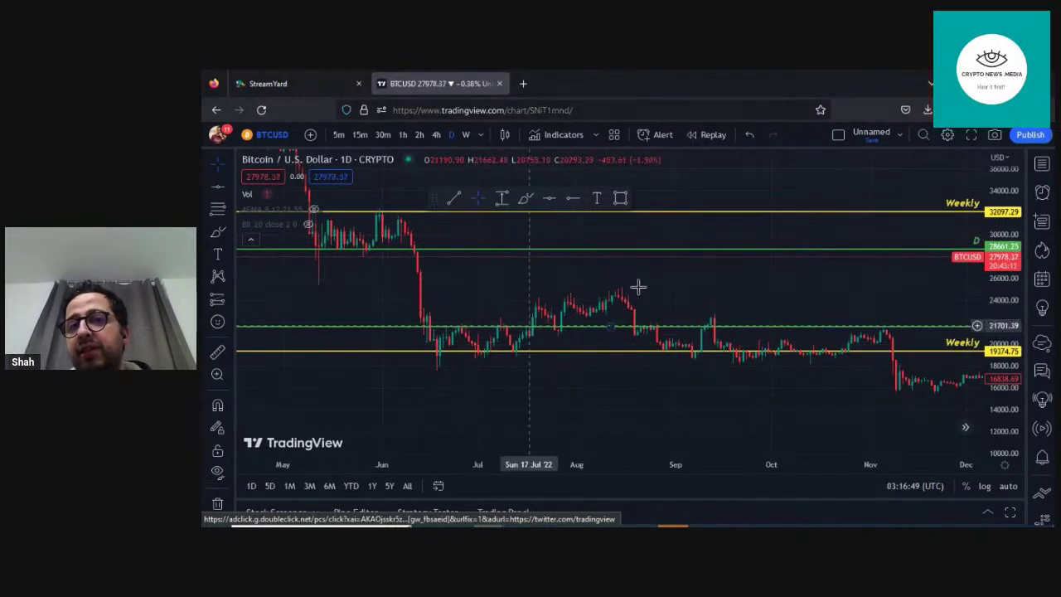
drag(824, 291, 547, 294)
drag(736, 277, 469, 274)
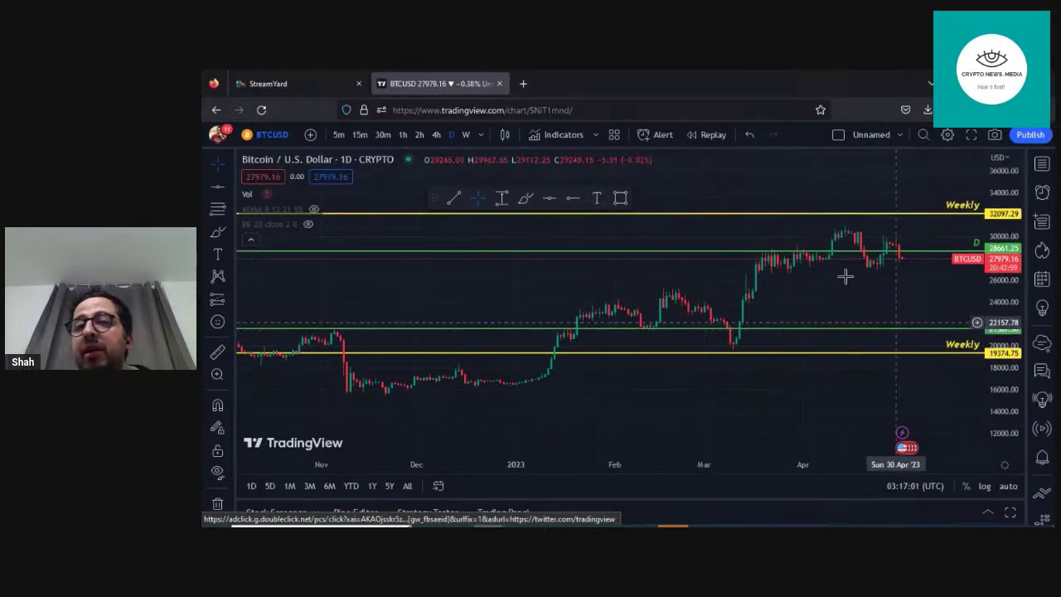
drag(502, 282, 829, 271)
drag(509, 277, 793, 280)
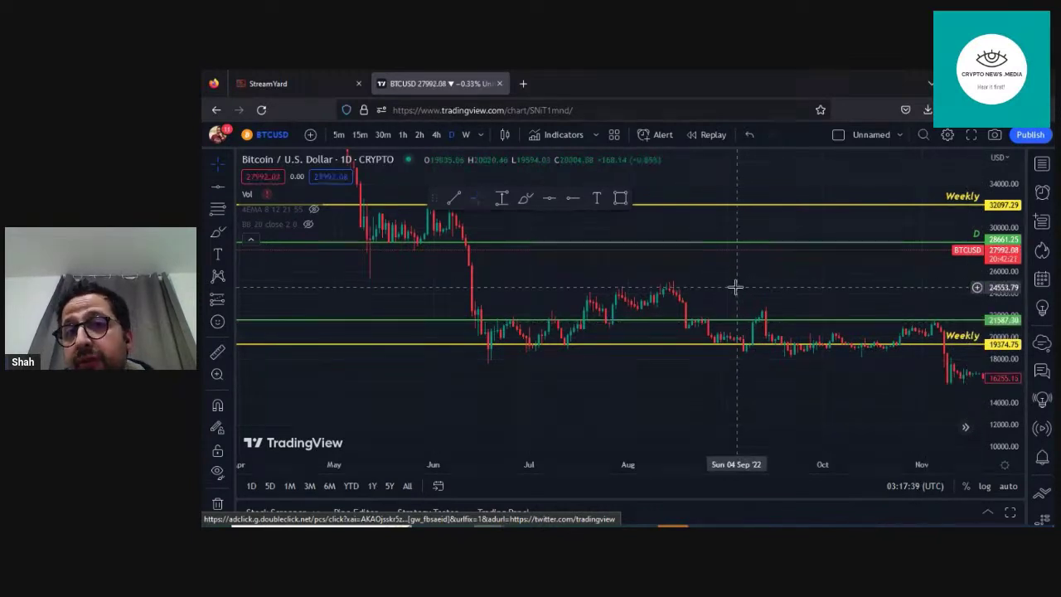
Place a trial horizontal line at about 23,755, then delete it.
click(546, 200)
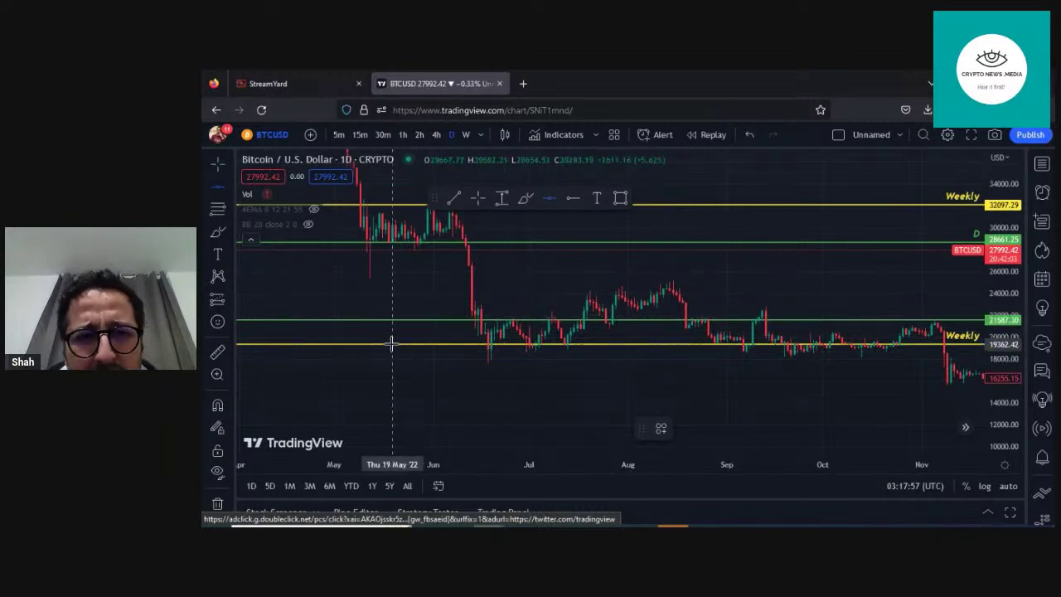
scroll(391, 343, down, 8)
scroll(400, 343, down, 3)
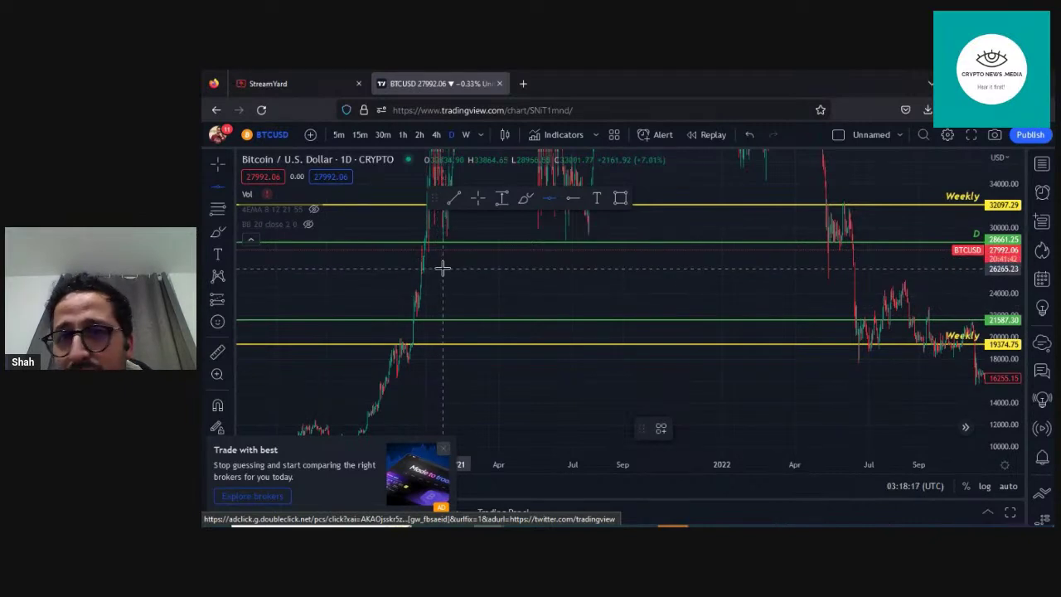
click(419, 295)
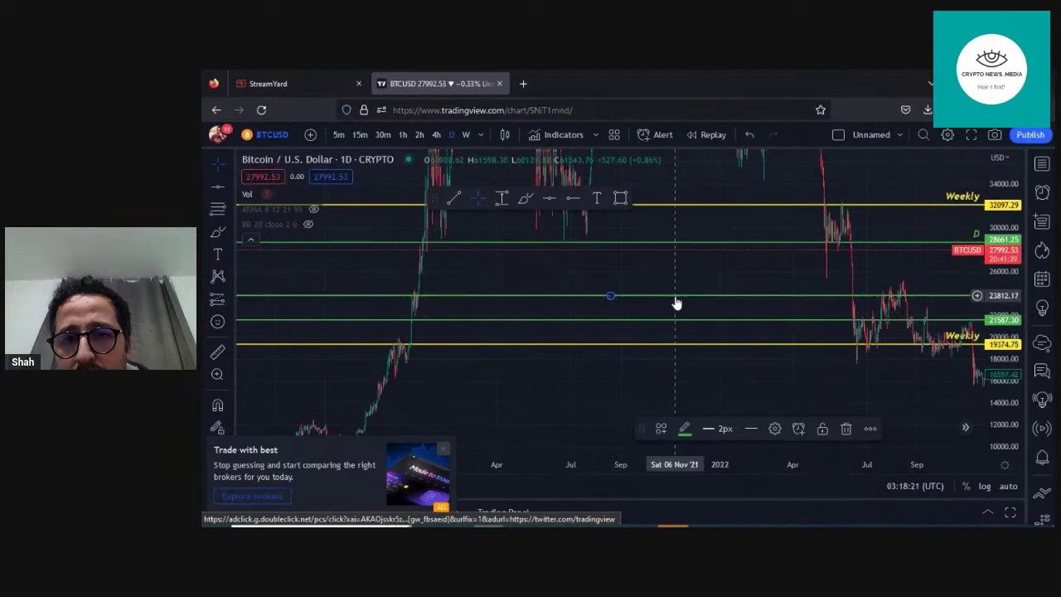
key(Delete)
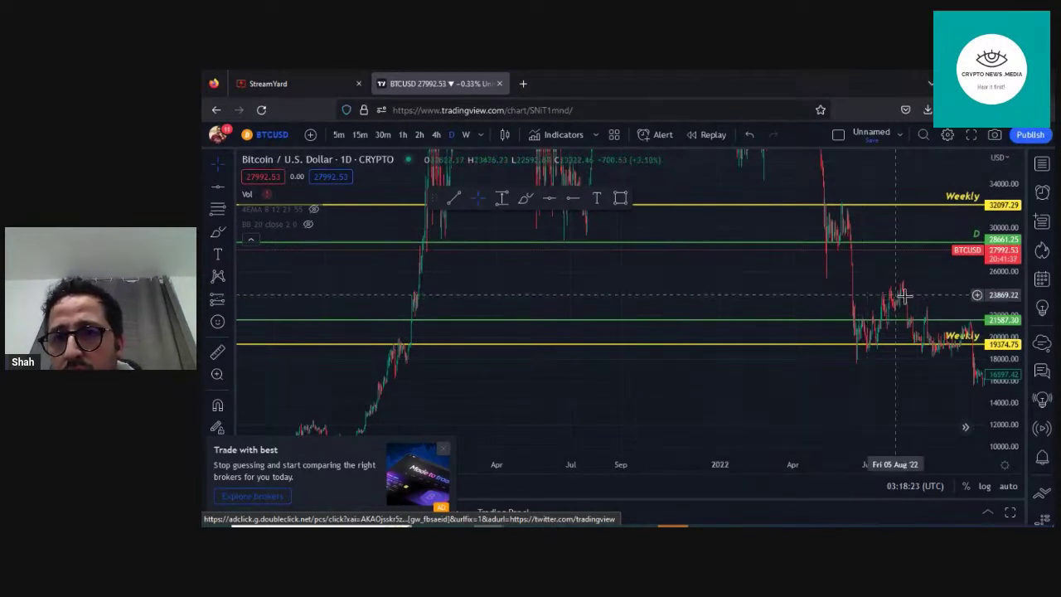
Place and delete a trial level near 24,040, then centre the chart on October 2022.
drag(900, 367, 615, 398)
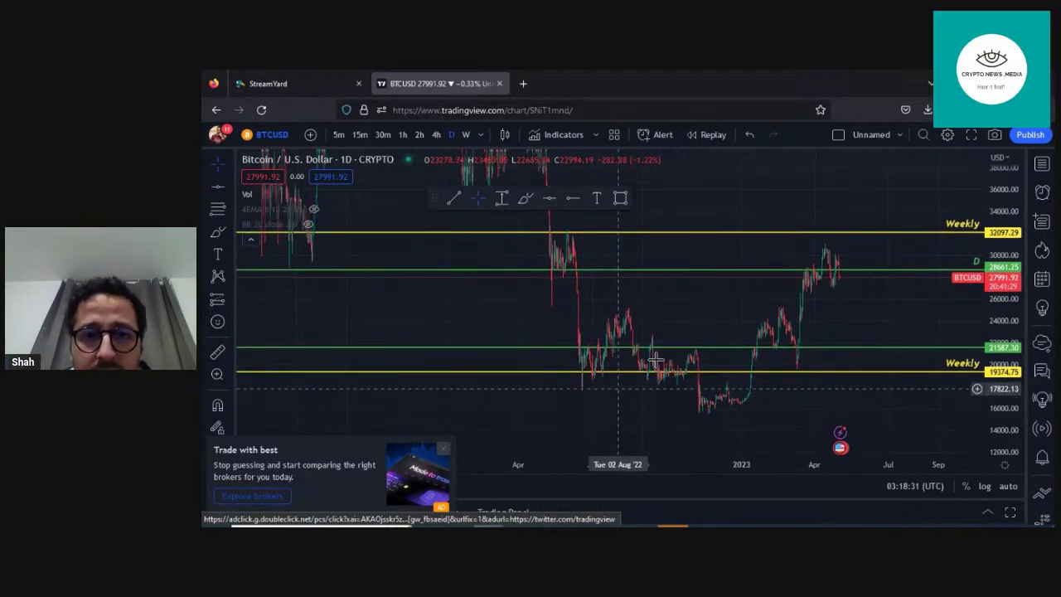
scroll(669, 334, up, 5)
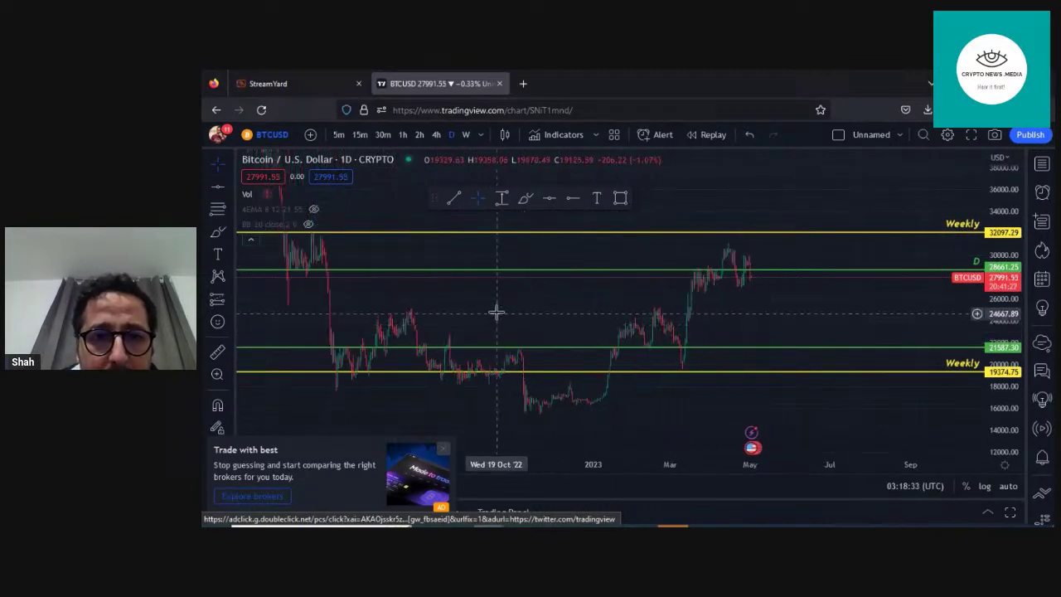
drag(495, 310, 639, 306)
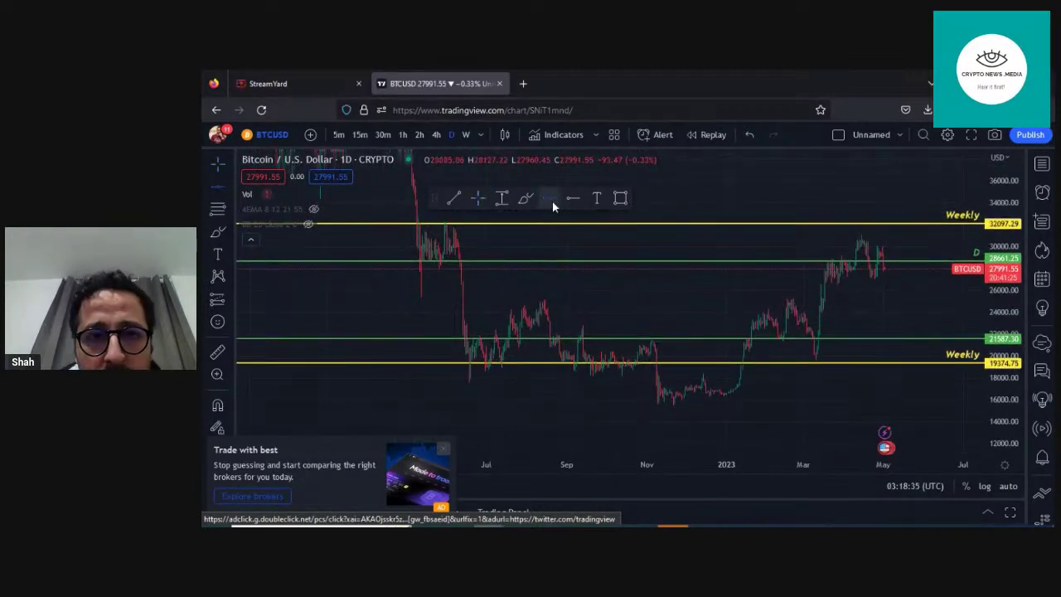
scroll(570, 313, up, 2)
click(484, 311)
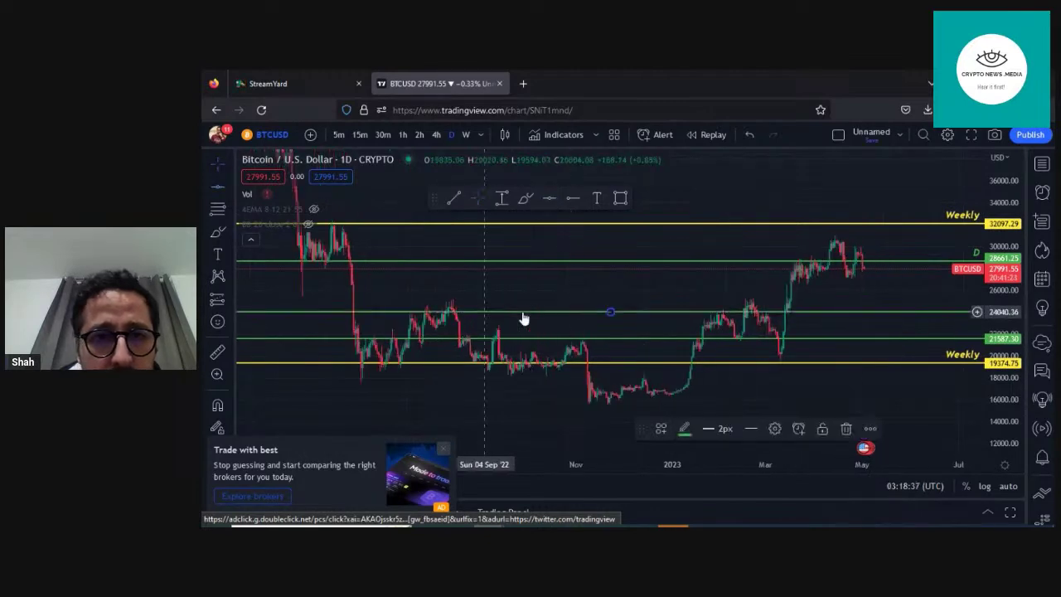
drag(523, 315, 554, 310)
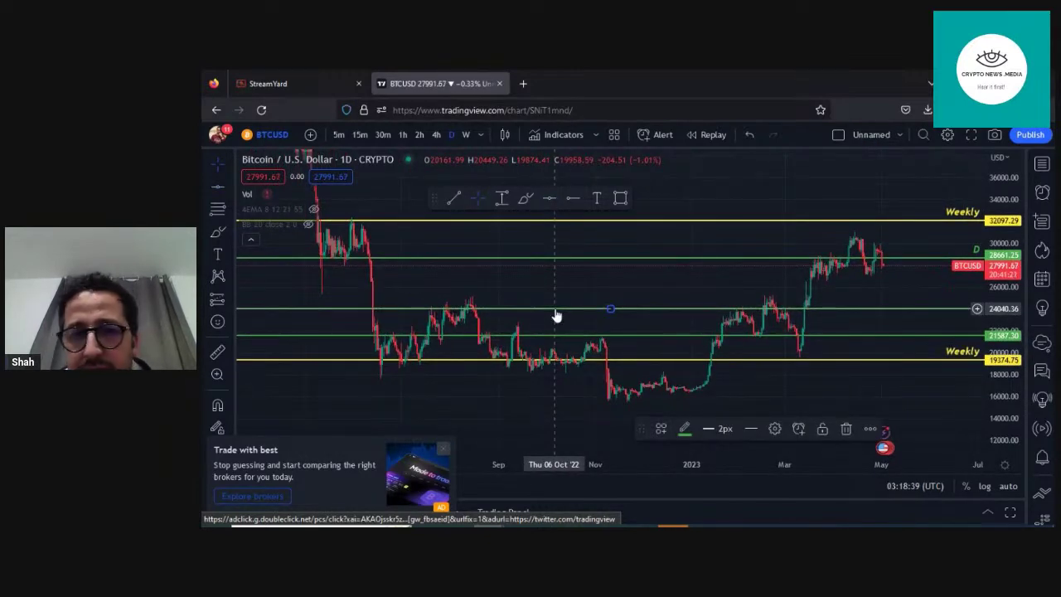
key(Delete)
scroll(489, 308, up, 2)
drag(468, 307, 638, 296)
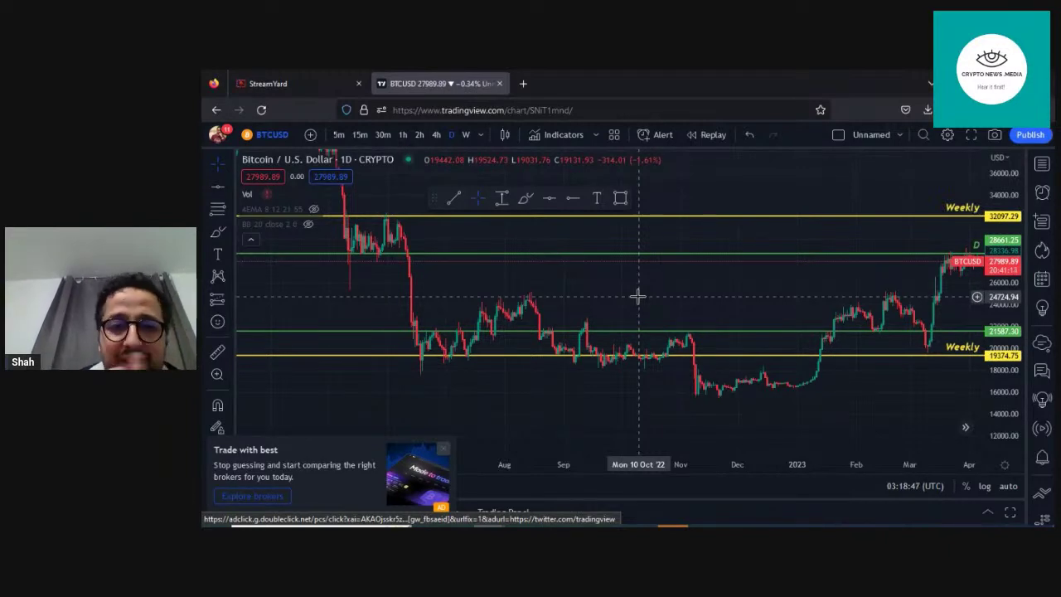
Draw a horizontal level at 23,926.26 on the 2022 range highs and pan back into earlier 2022.
click(550, 199)
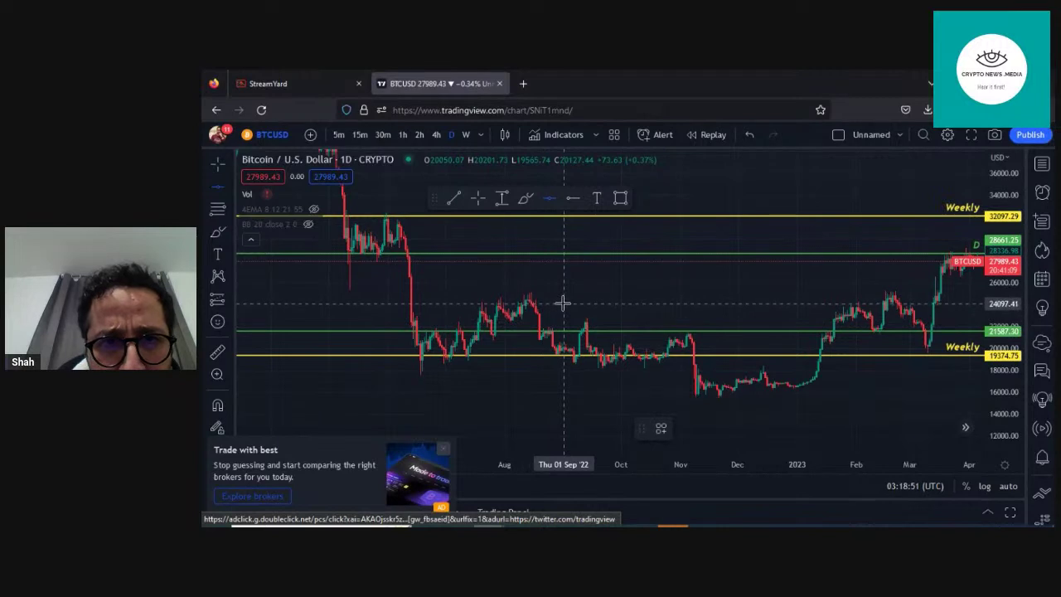
scroll(560, 304, up, 1)
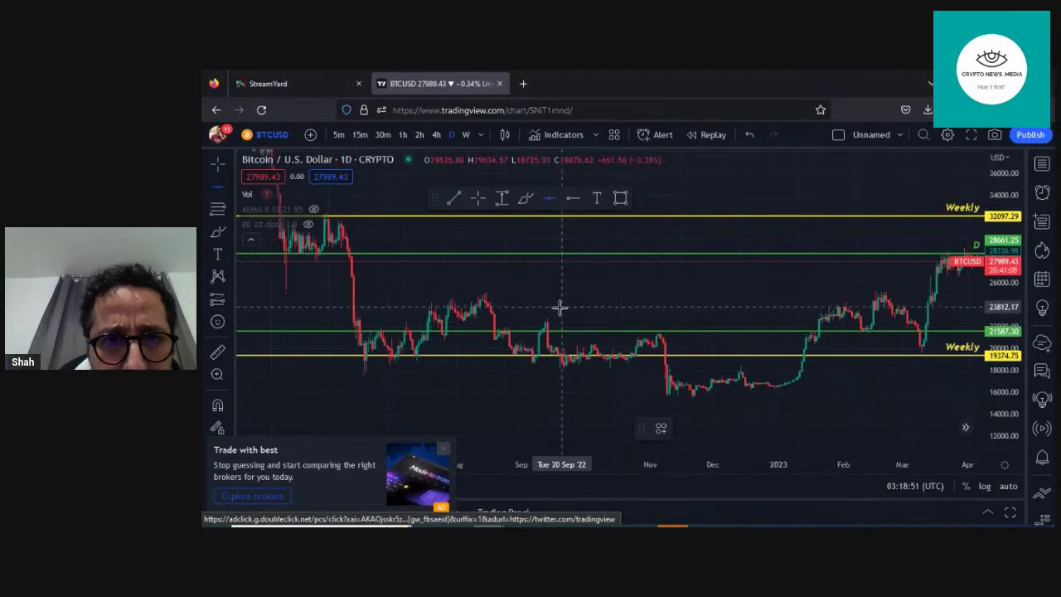
click(515, 305)
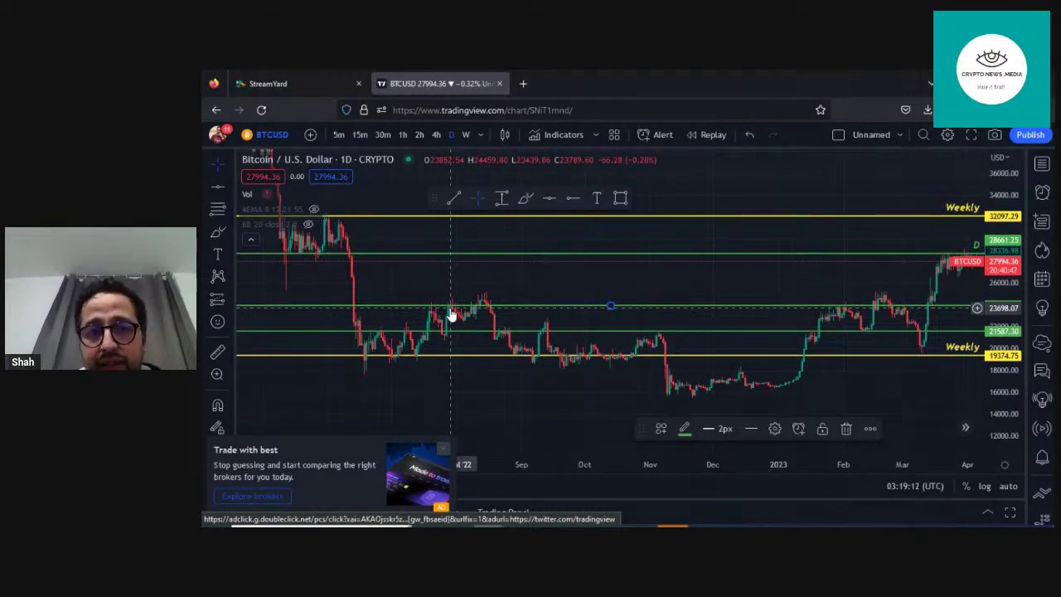
scroll(451, 315, up, 3)
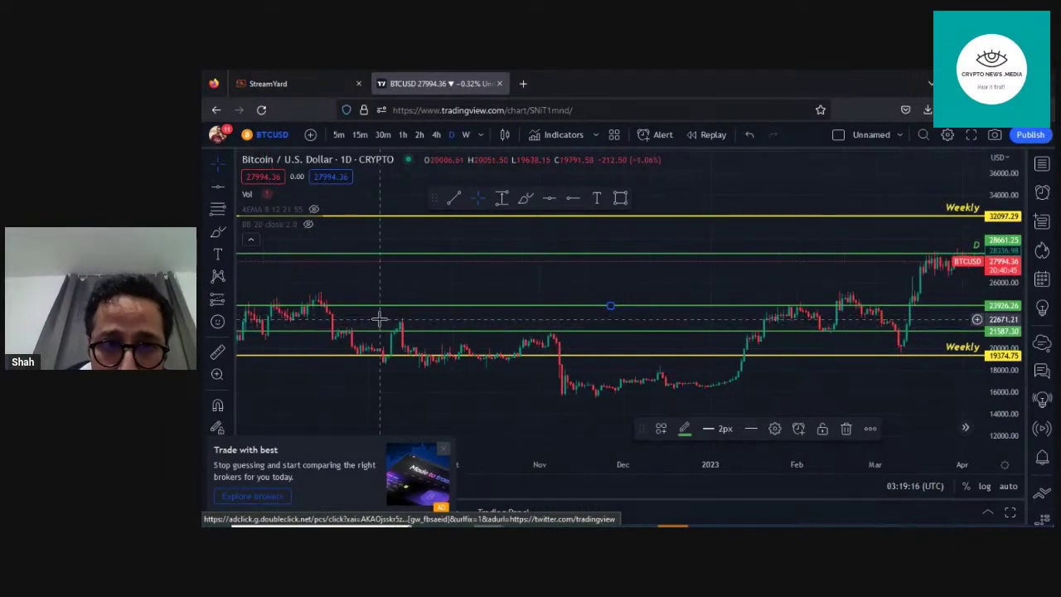
drag(390, 314, 572, 310)
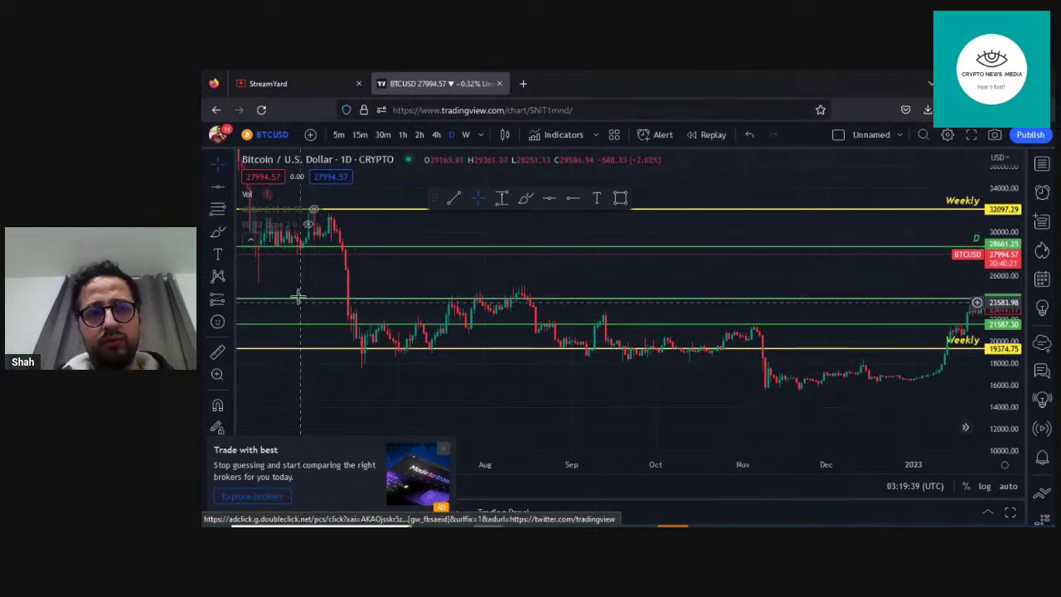
drag(298, 299, 643, 314)
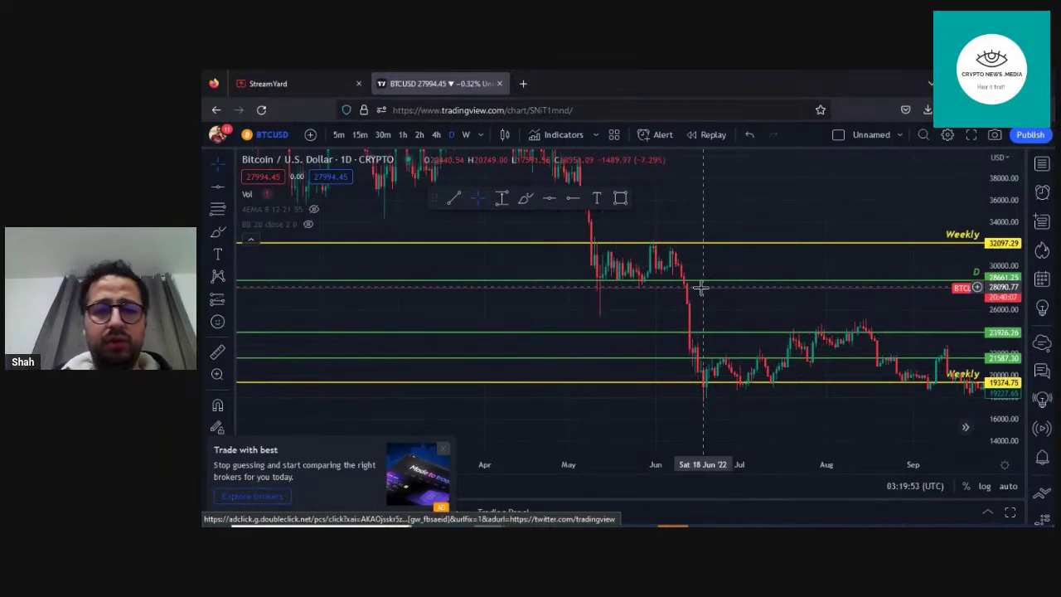
drag(561, 323, 286, 284)
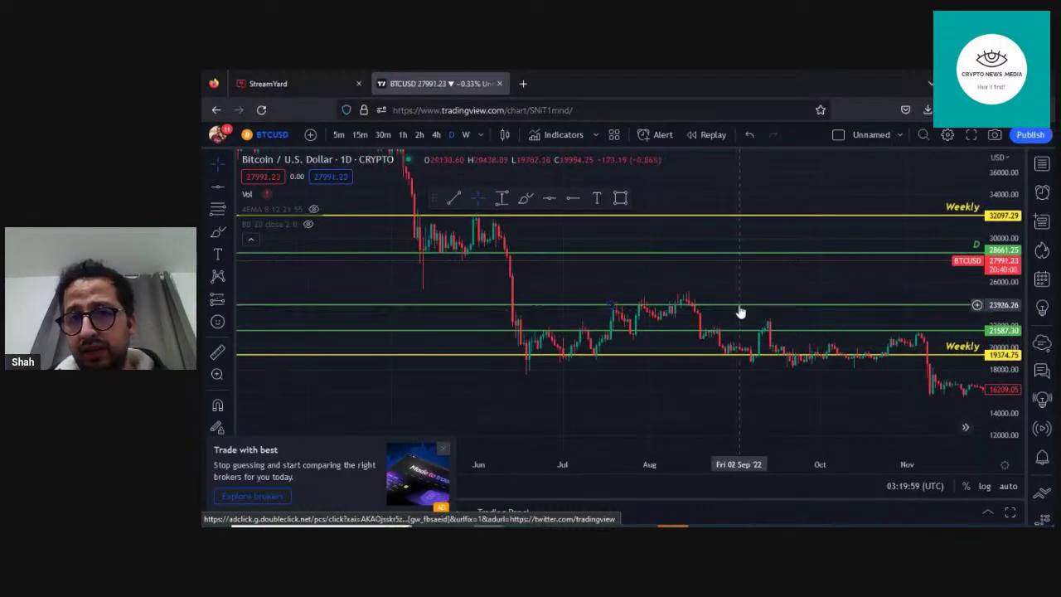
drag(736, 310, 737, 312)
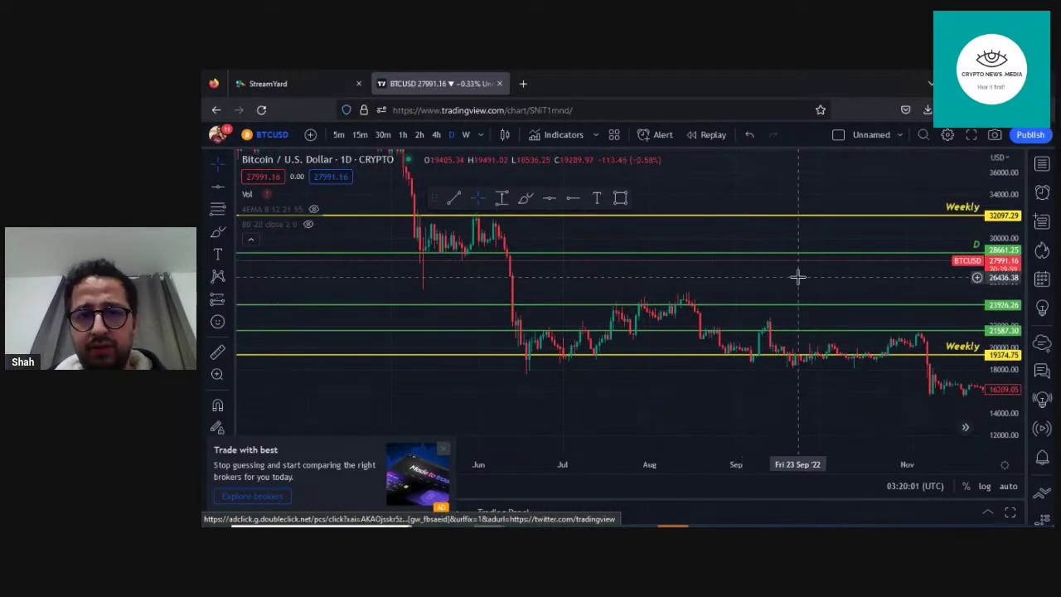
drag(770, 277, 601, 268)
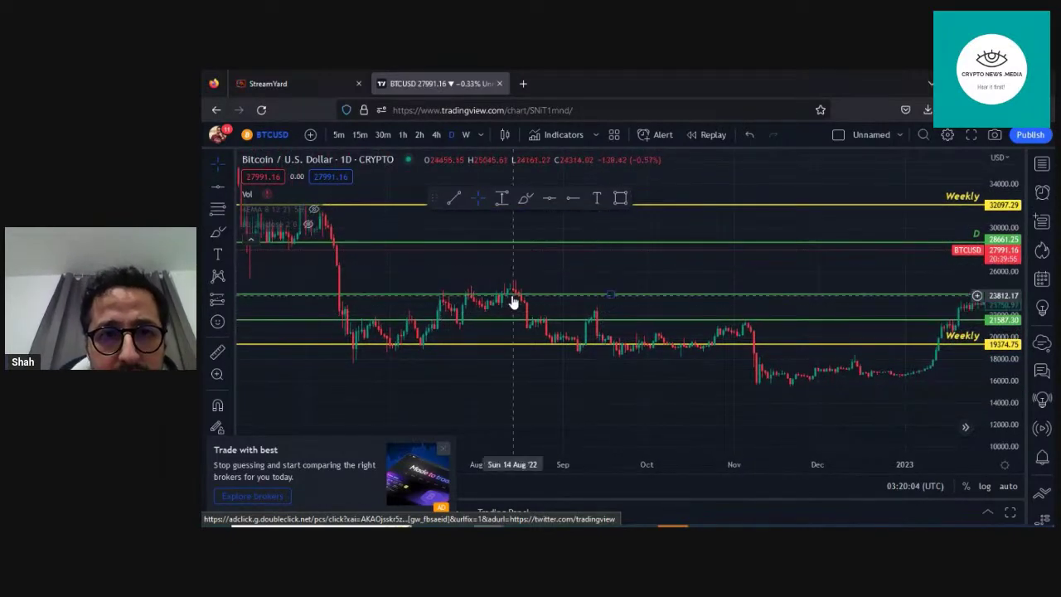
scroll(512, 301, up, 2)
drag(450, 275, 517, 279)
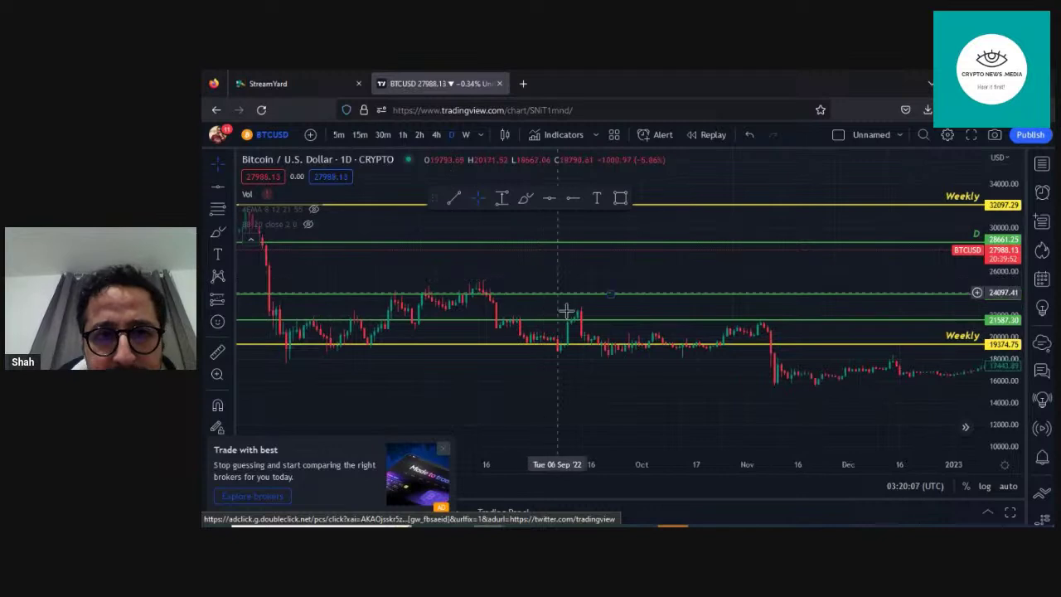
Label the green 21,587 line with the text 'D'.
double_click(633, 320)
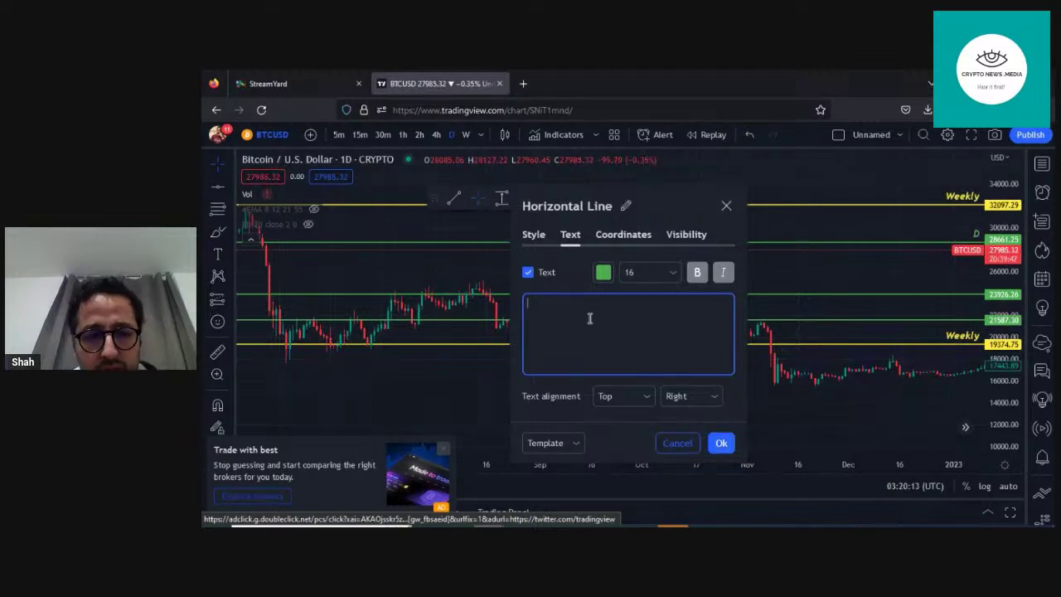
text(D)
click(718, 444)
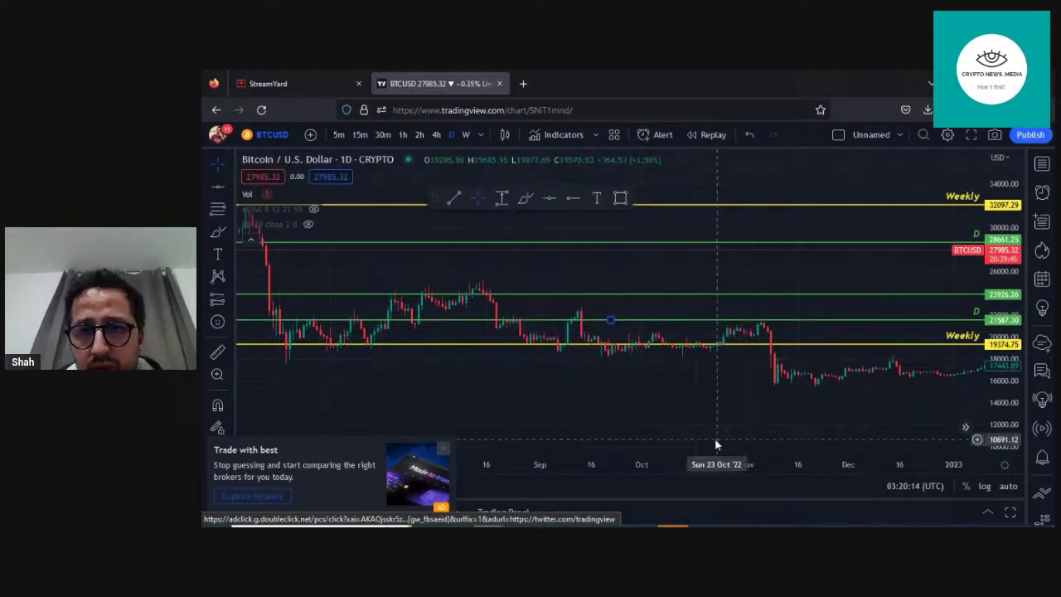
Label the green 23,926 line with 'D' as well.
double_click(602, 300)
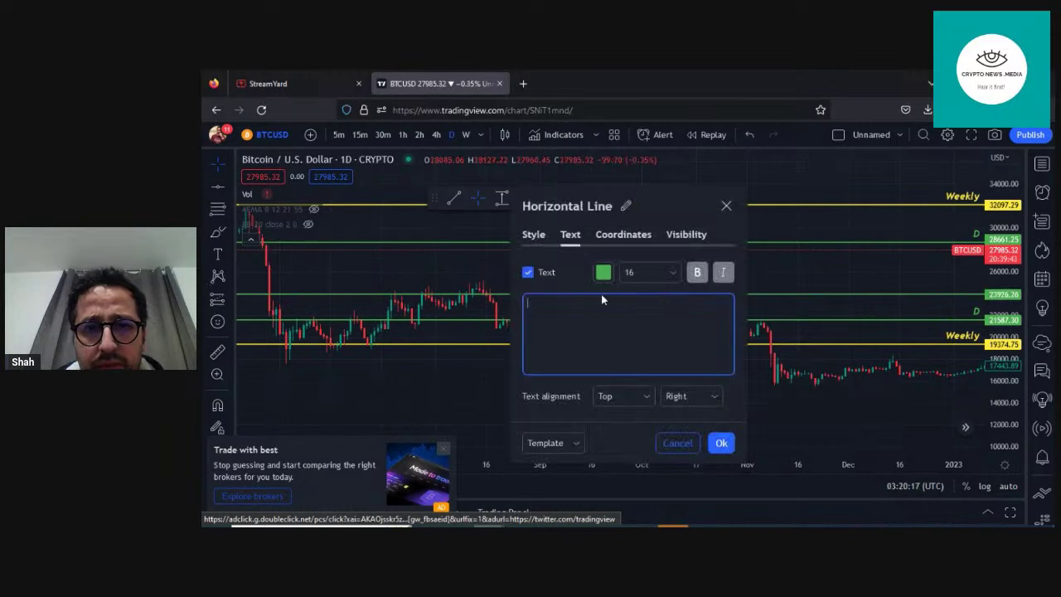
click(721, 443)
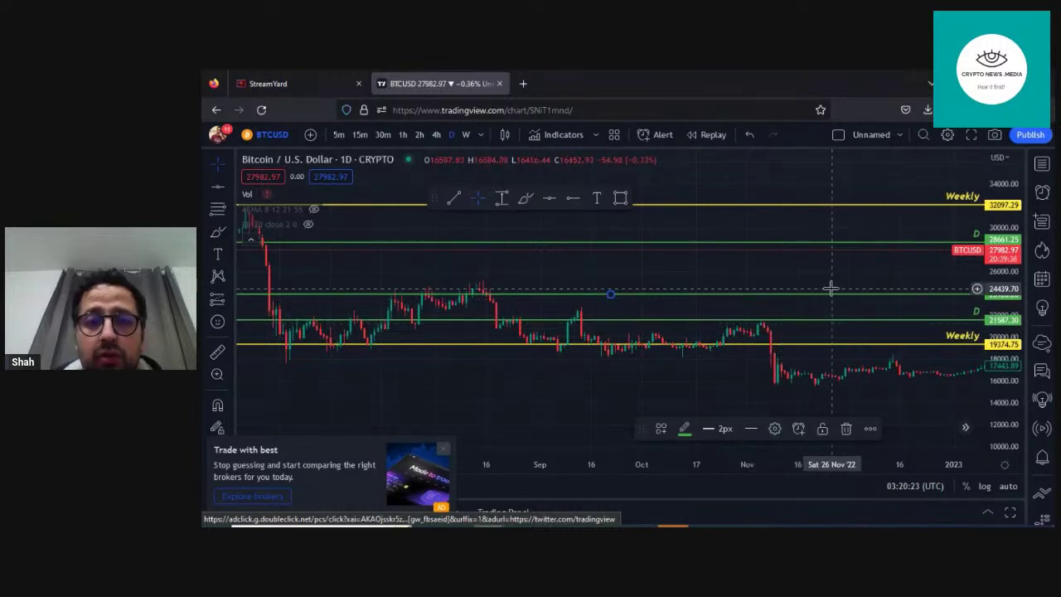
scroll(779, 280, down, 5)
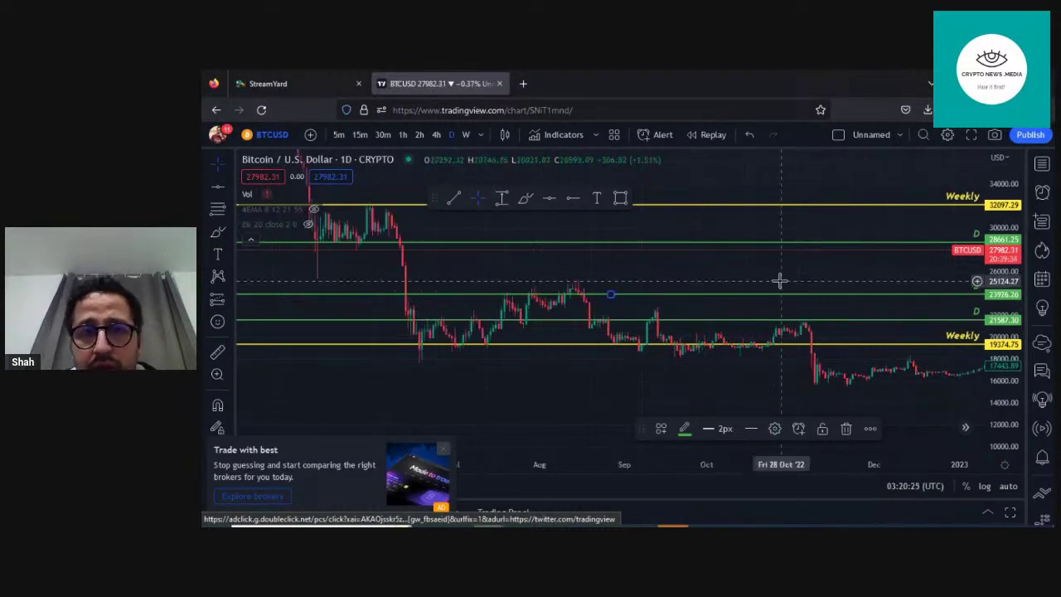
scroll(817, 287, up, 5)
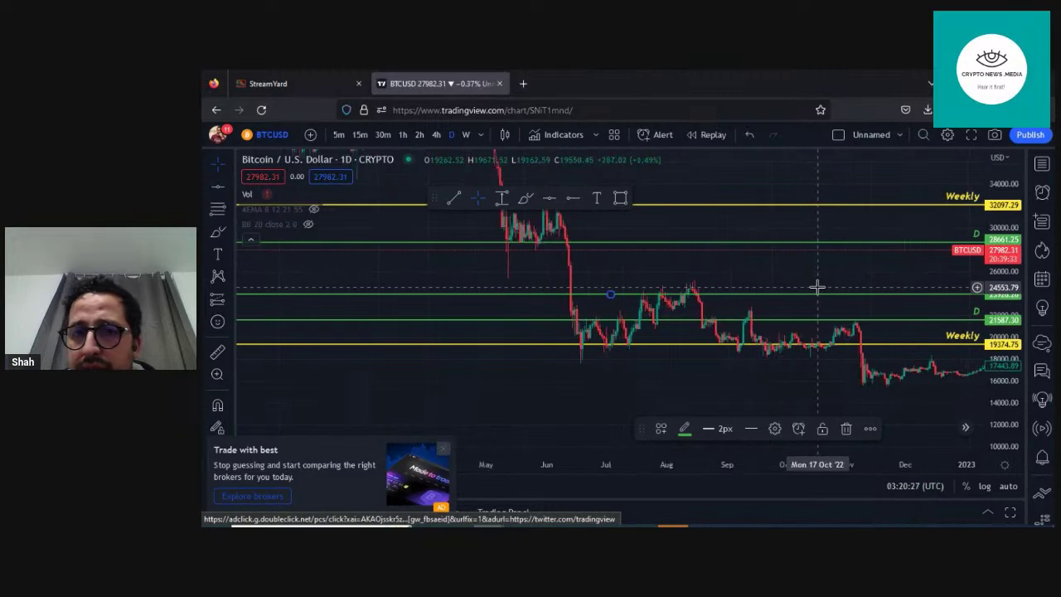
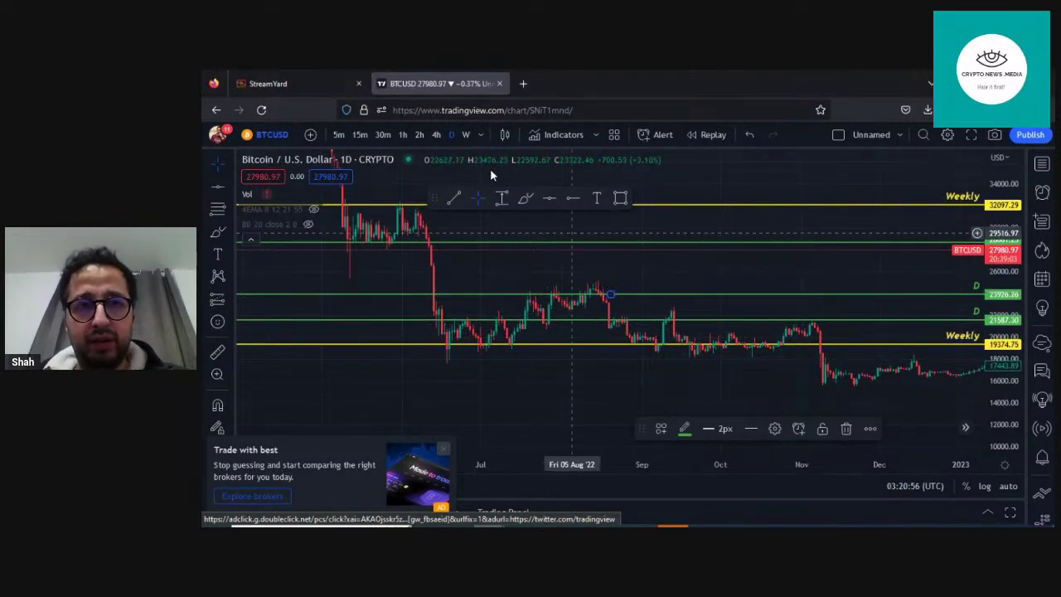
Switch BTCUSD to the 4-hour timeframe and pan toward the April–June candles.
click(436, 136)
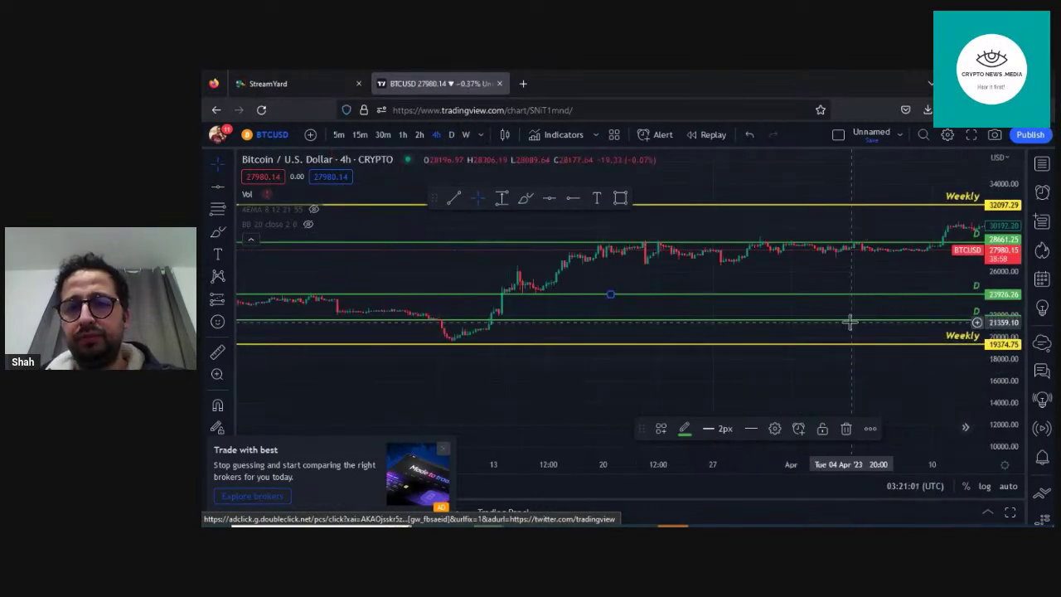
scroll(848, 320, down, 4)
drag(926, 387, 475, 379)
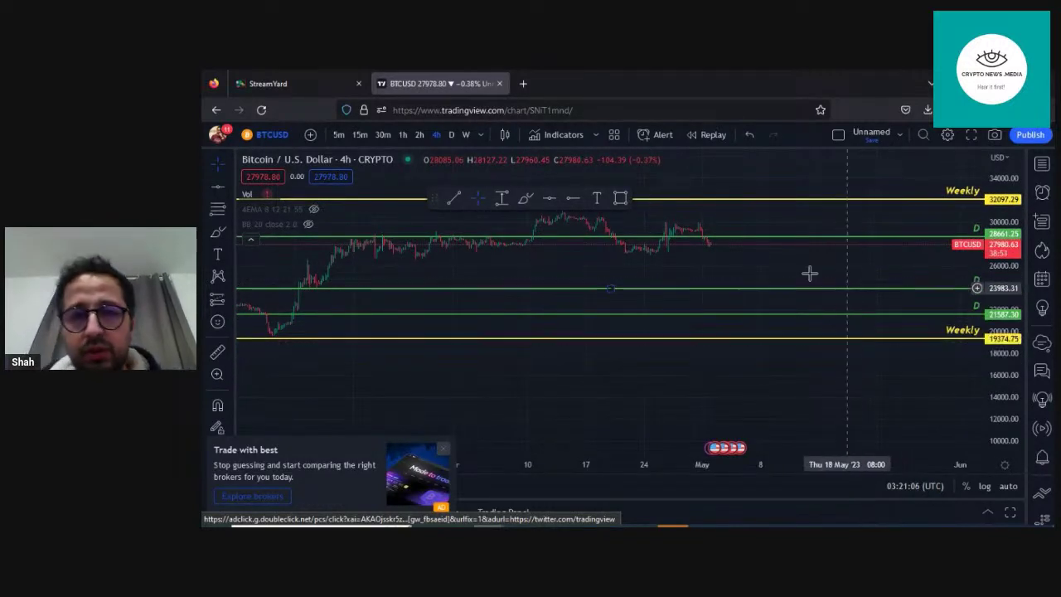
scroll(787, 265, up, 2)
scroll(787, 265, up, 3)
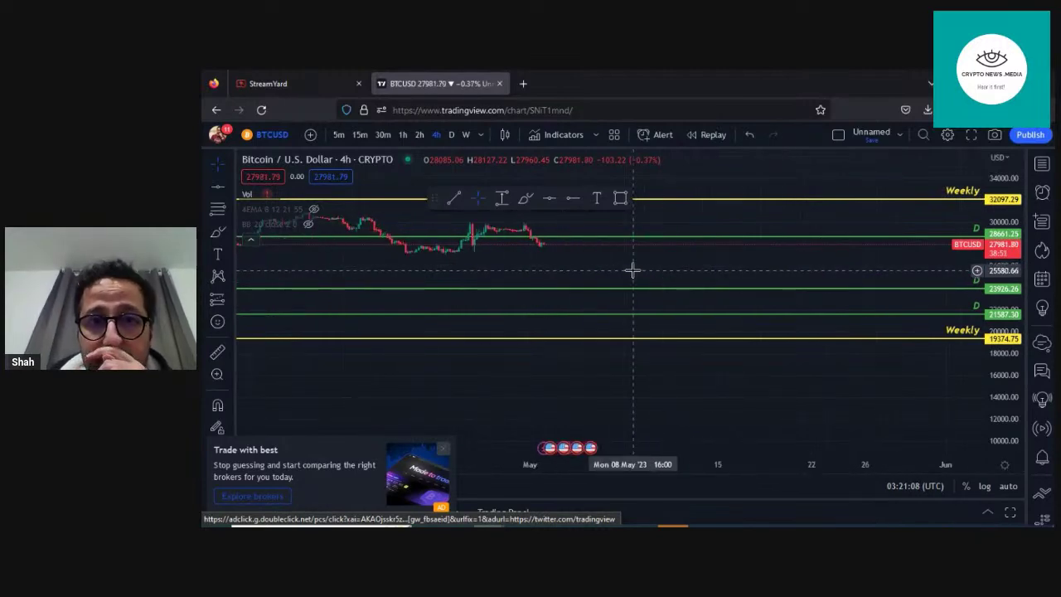
drag(1001, 271, 1003, 240)
Enlarge and recentre the late April–May candles, then close the 'Trade with best' ad.
drag(738, 265, 981, 230)
drag(1009, 311, 1004, 254)
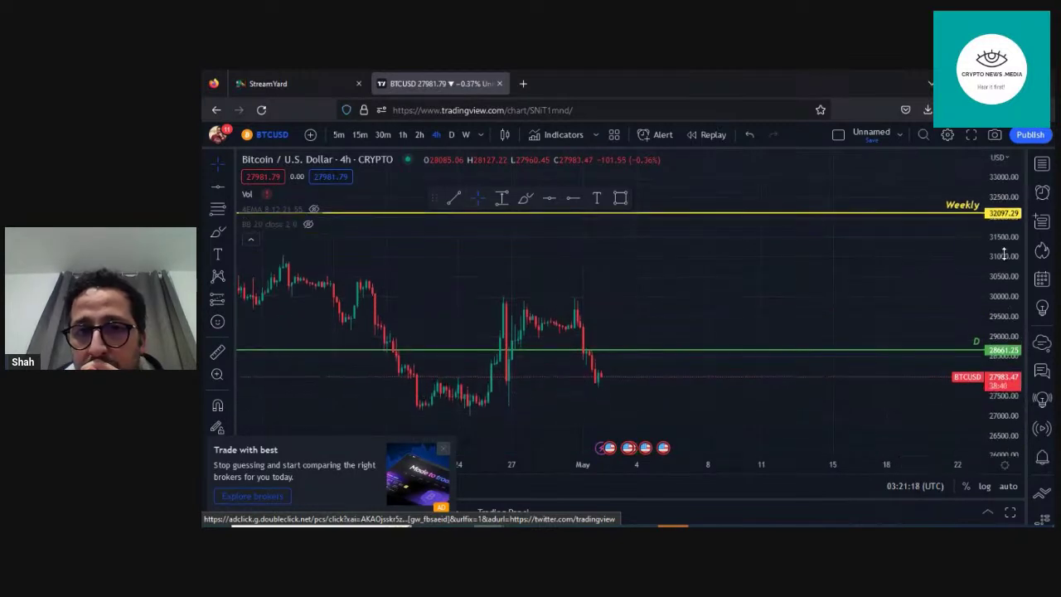
scroll(754, 286, down, 3)
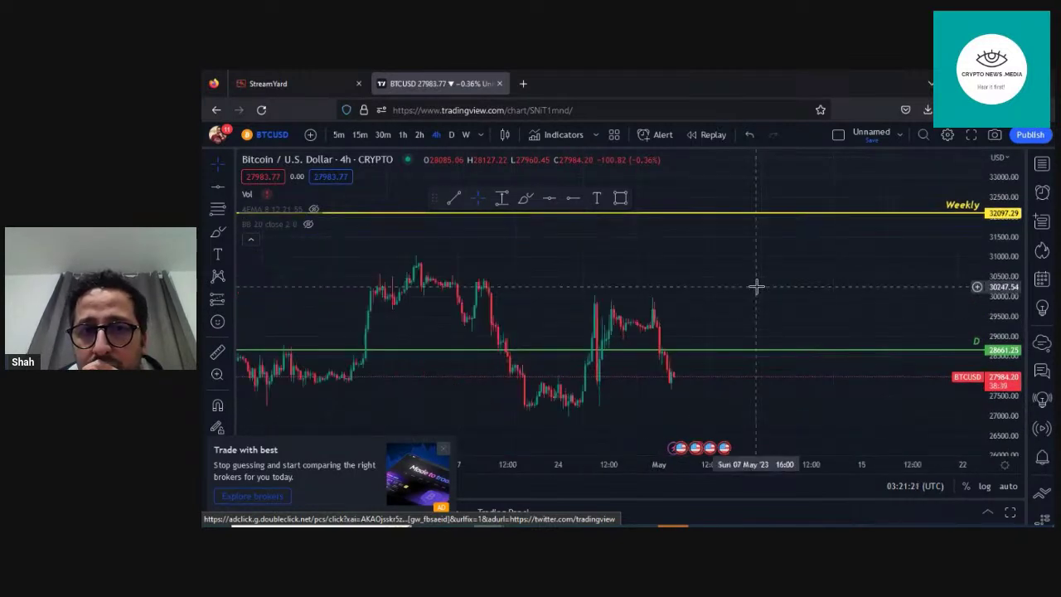
drag(777, 327, 836, 256)
click(443, 448)
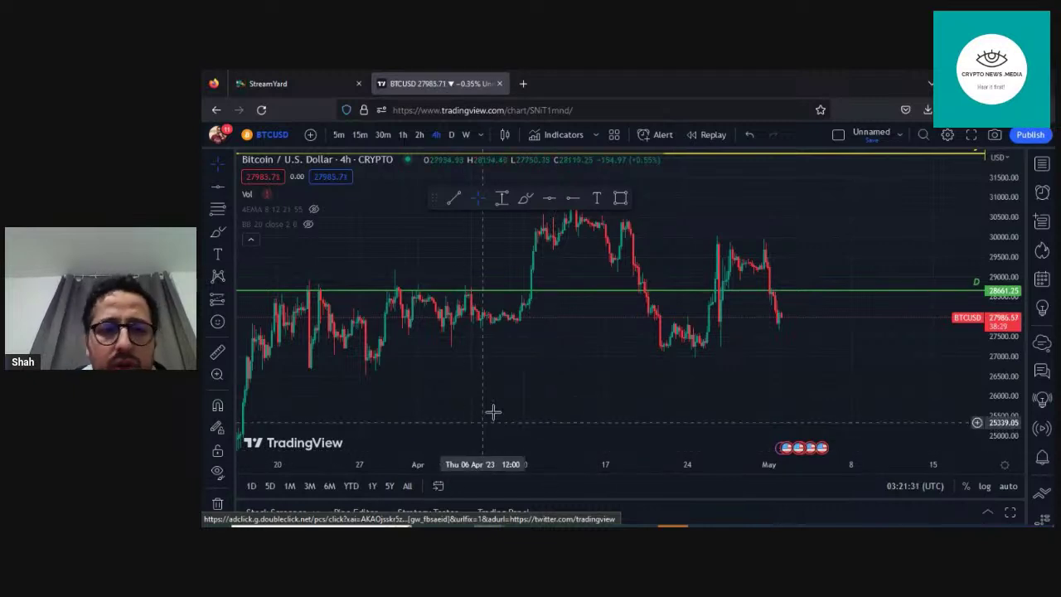
drag(753, 333, 647, 326)
scroll(782, 329, down, 5)
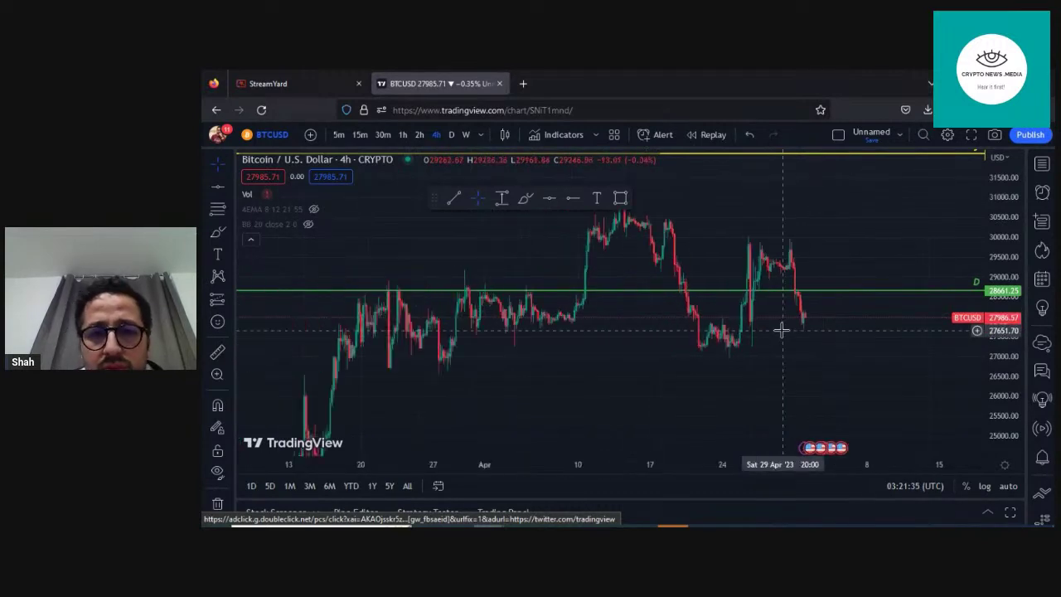
drag(682, 343, 588, 286)
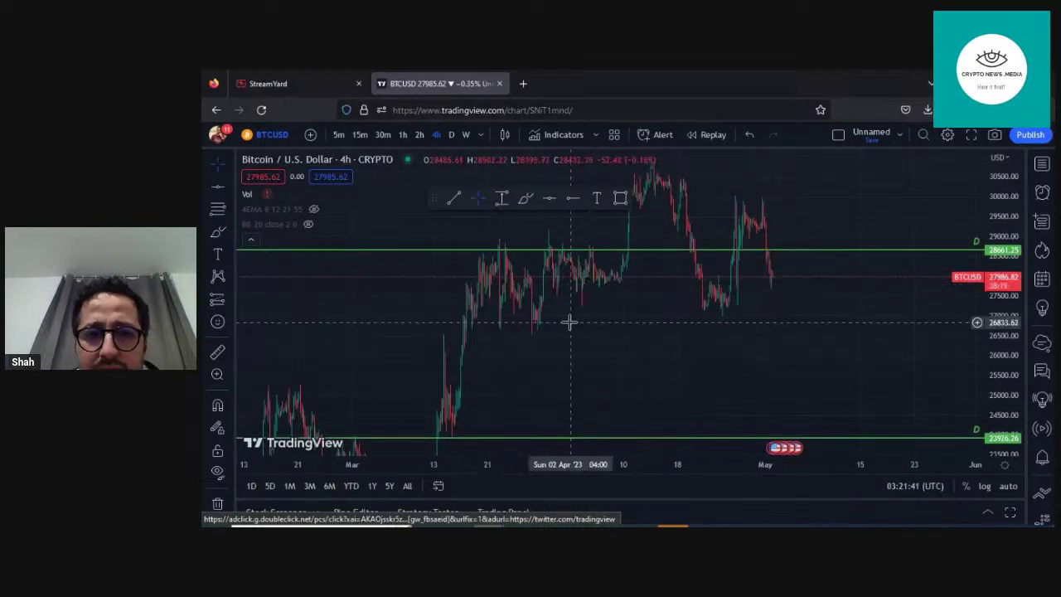
scroll(568, 322, up, 2)
drag(505, 353, 798, 395)
scroll(765, 384, up, 1)
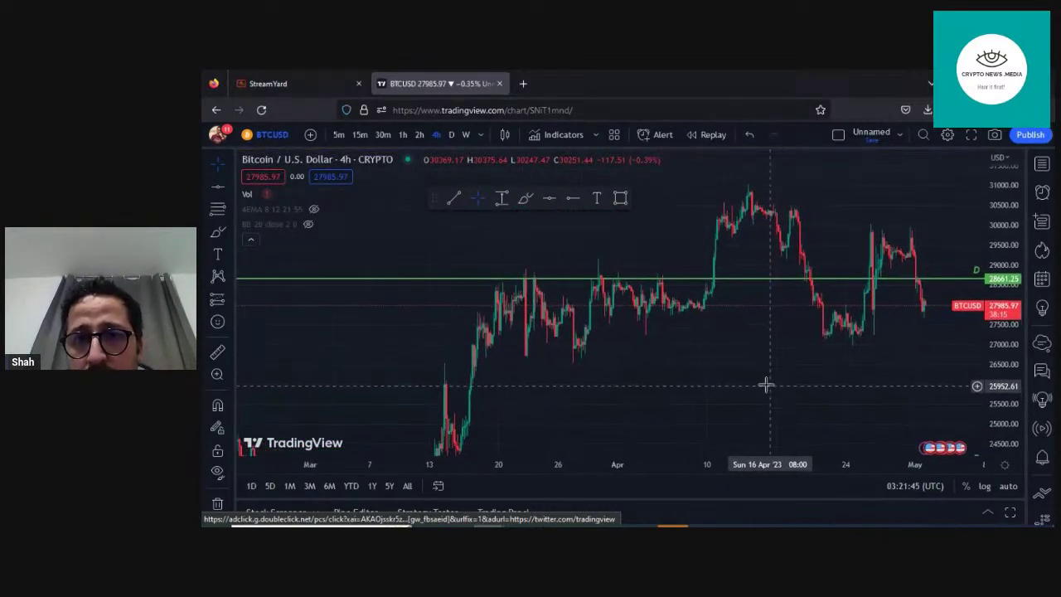
scroll(698, 381, up, 1)
scroll(699, 381, up, 1)
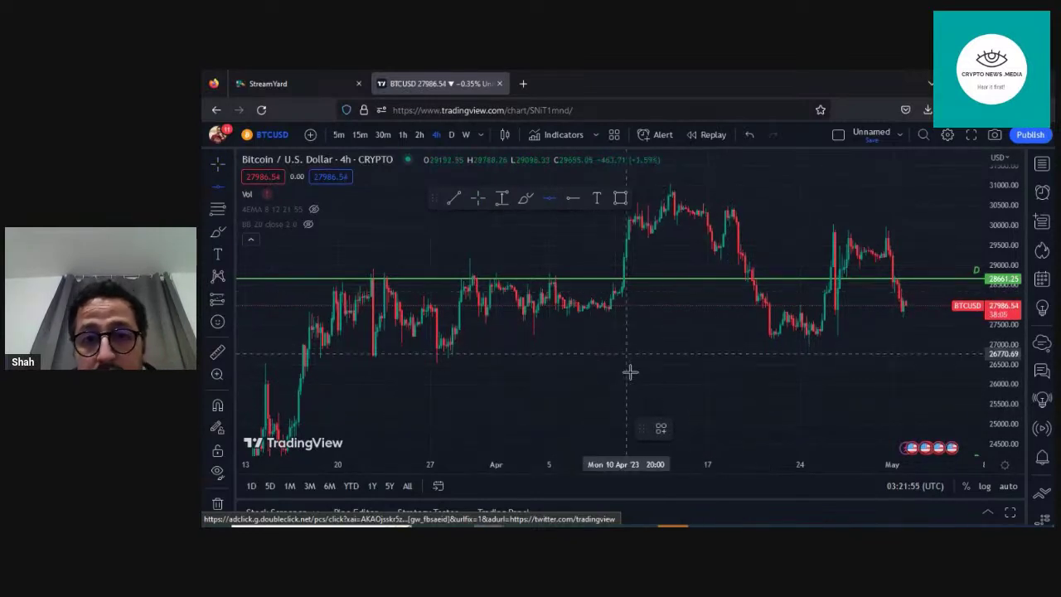
Delete the stray horizontal line at 25339.
click(606, 410)
drag(552, 355, 571, 274)
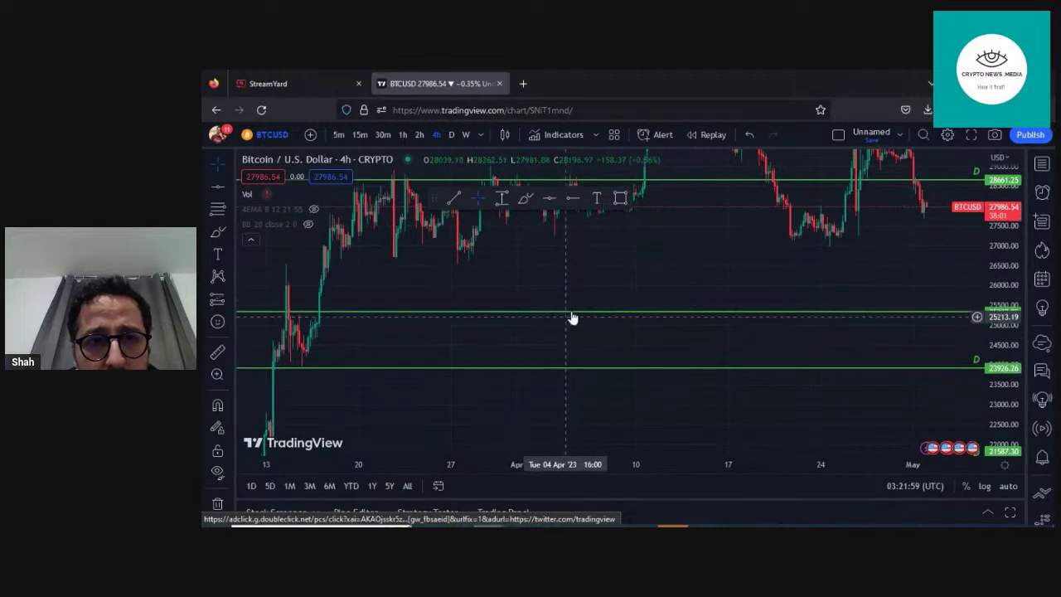
click(572, 313)
key(Delete)
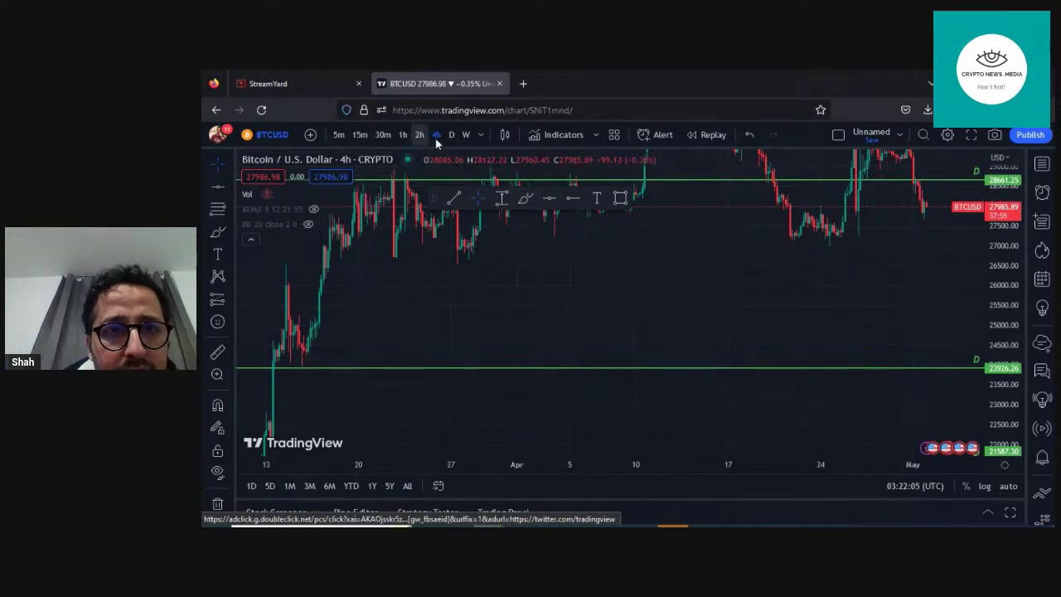
Add a horizontal ray at 24646.83 and bring earlier March dates into view.
click(548, 200)
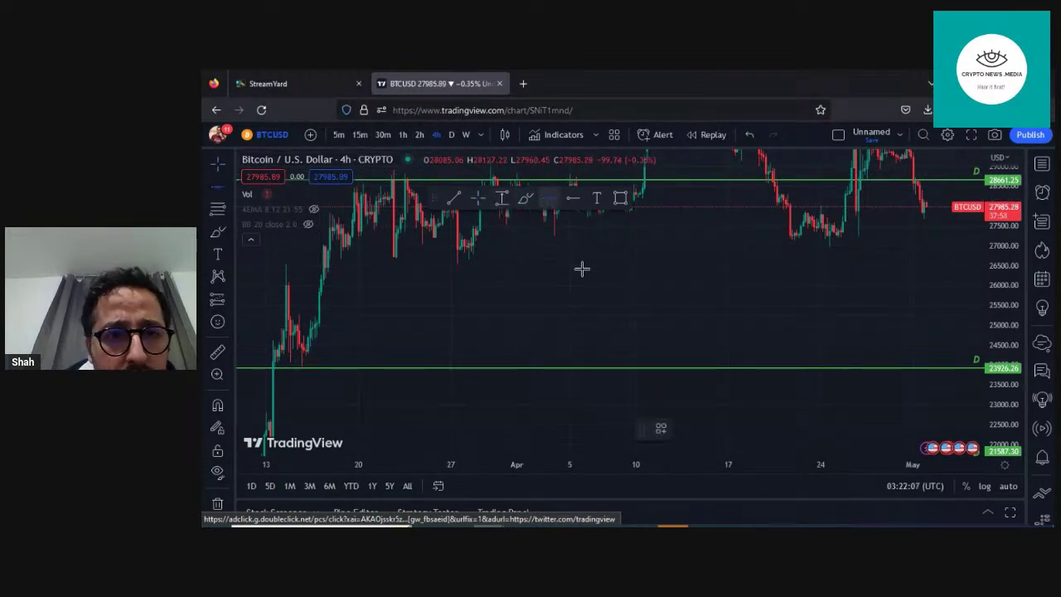
click(573, 200)
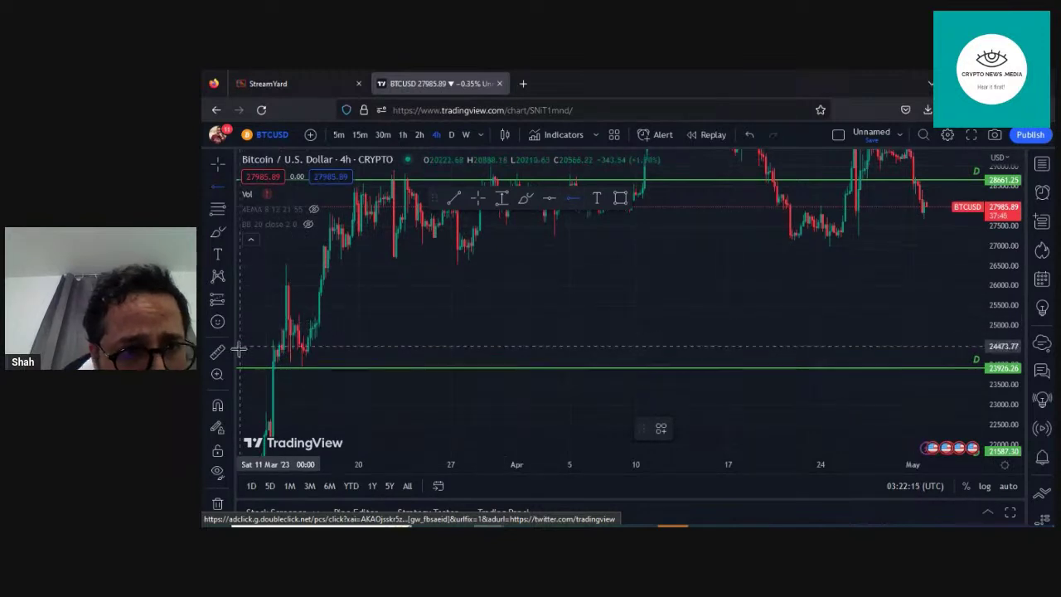
scroll(261, 348, up, 2)
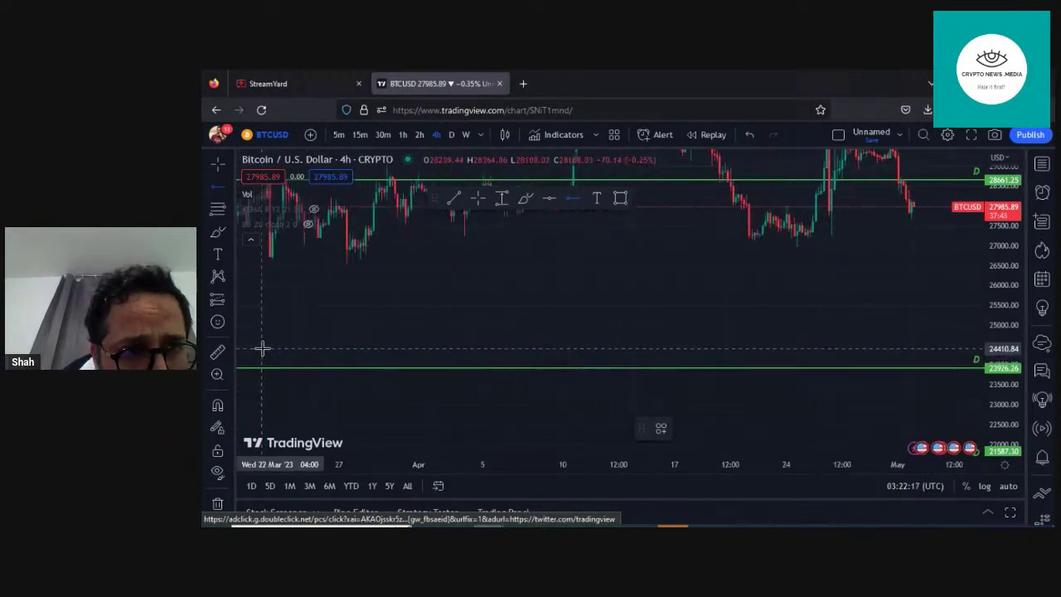
click(279, 339)
drag(292, 346, 662, 335)
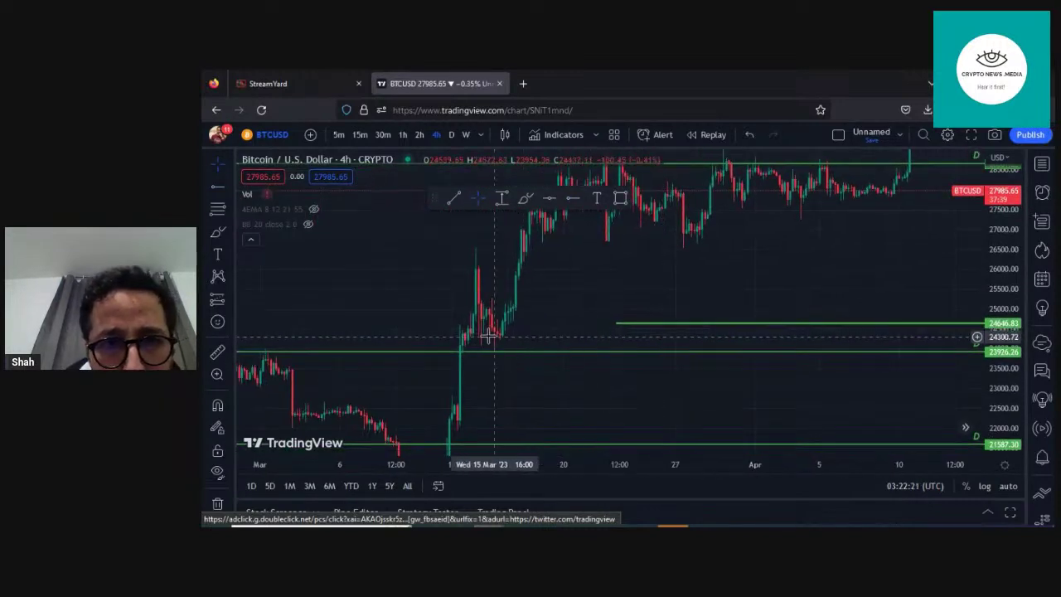
Redraw the horizontal ray at 24473.77, anchoring its start back at the 11 March candles.
scroll(487, 336, up, 2)
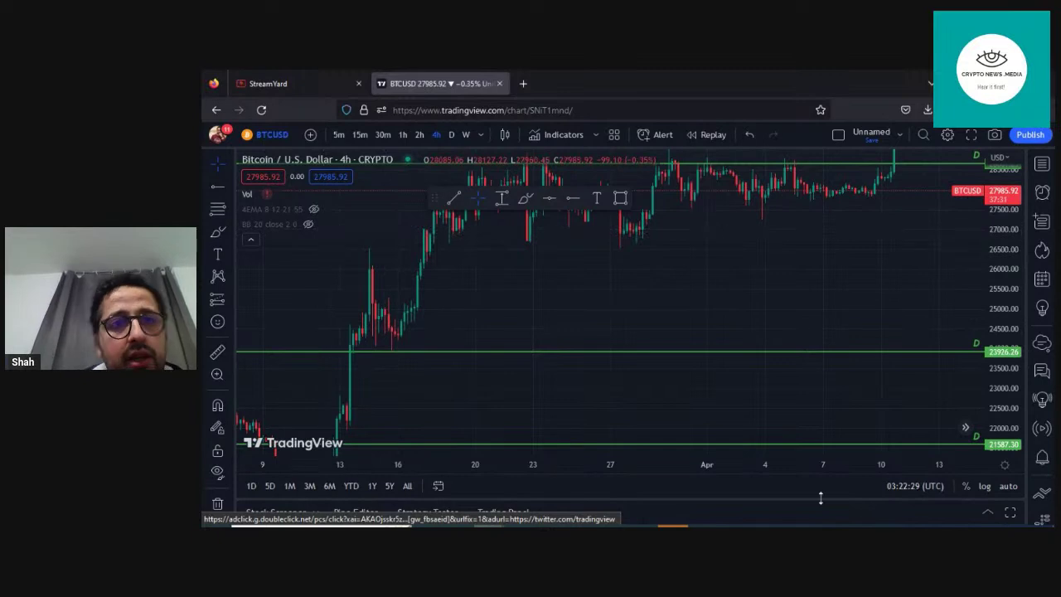
click(572, 199)
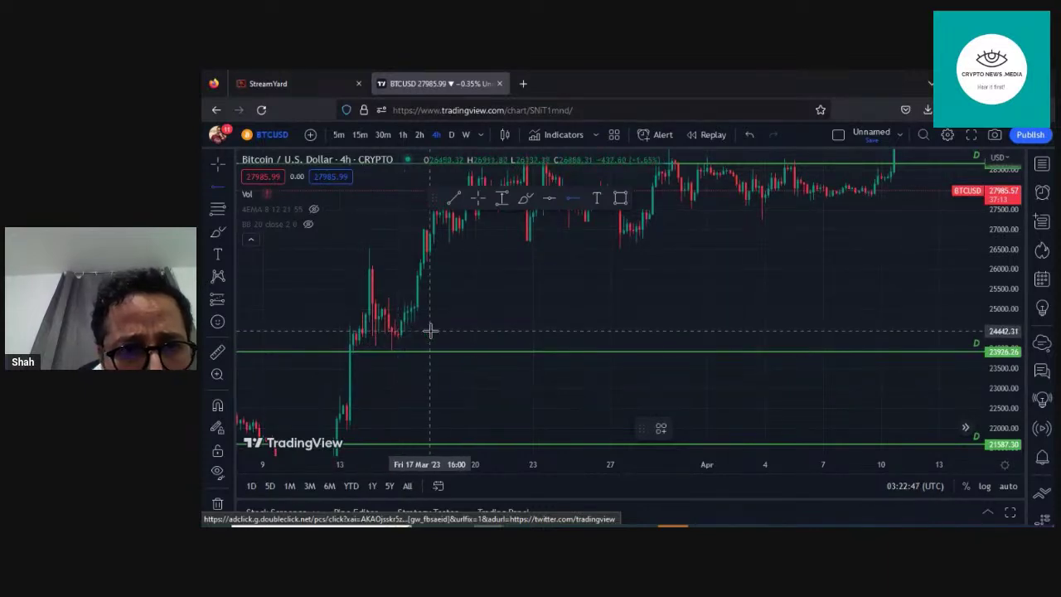
click(369, 330)
drag(370, 332, 309, 331)
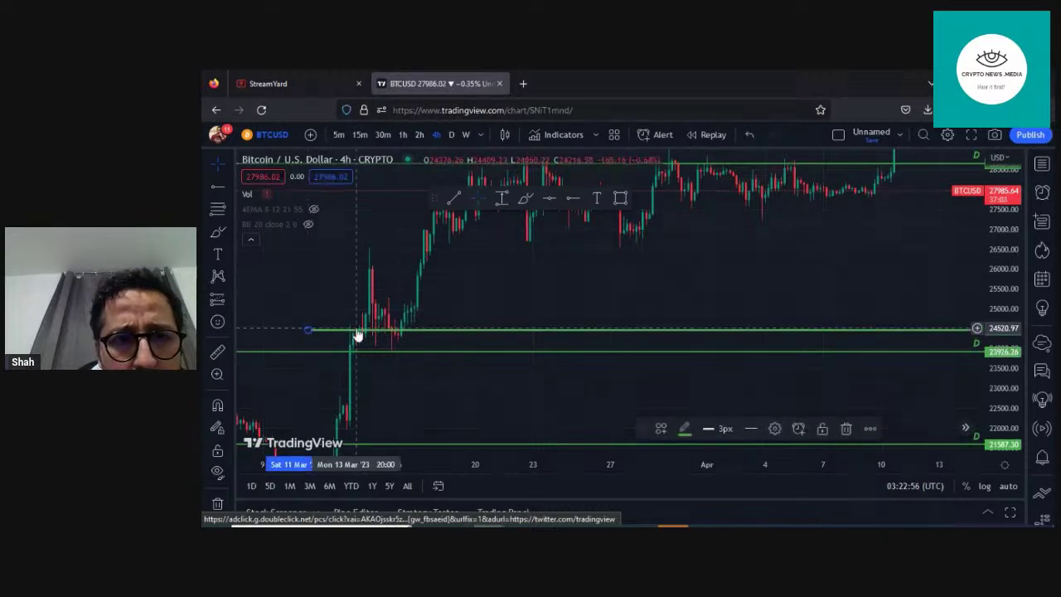
Make the 24473.77 ray 1px thin and colour it pink-red.
click(723, 430)
click(719, 450)
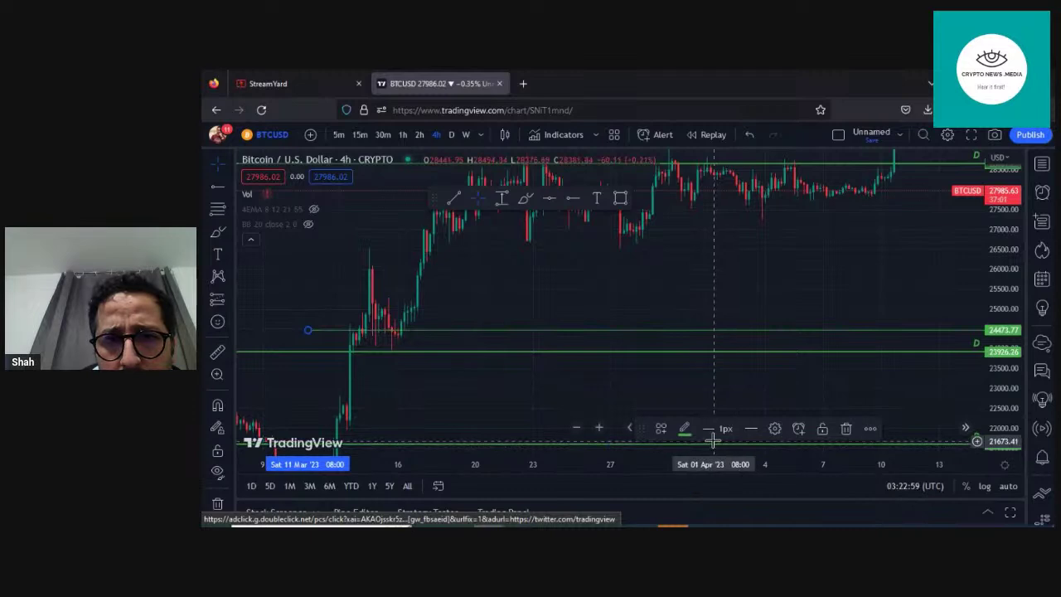
click(723, 430)
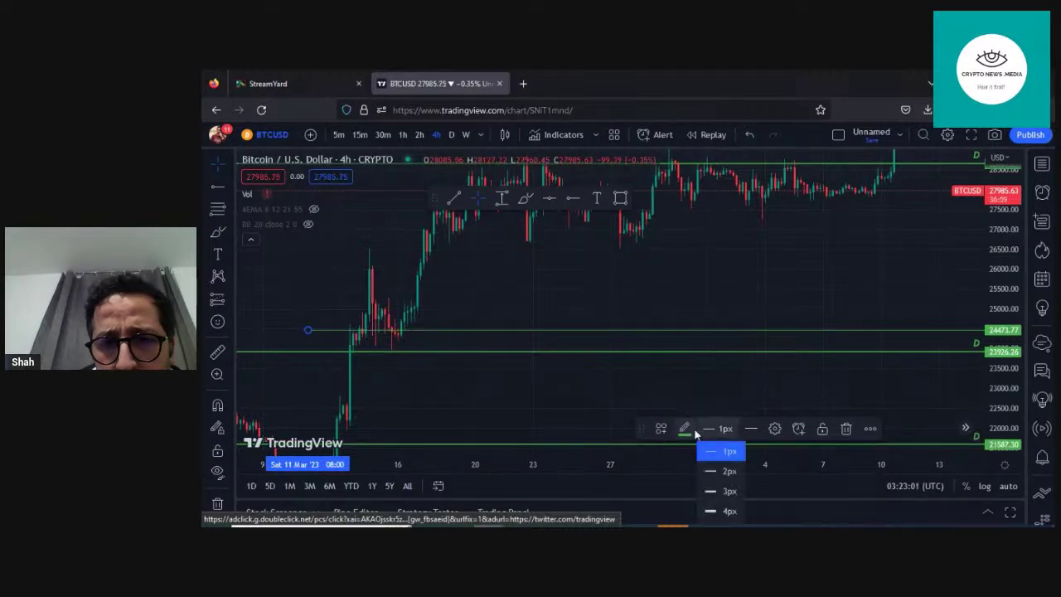
click(683, 430)
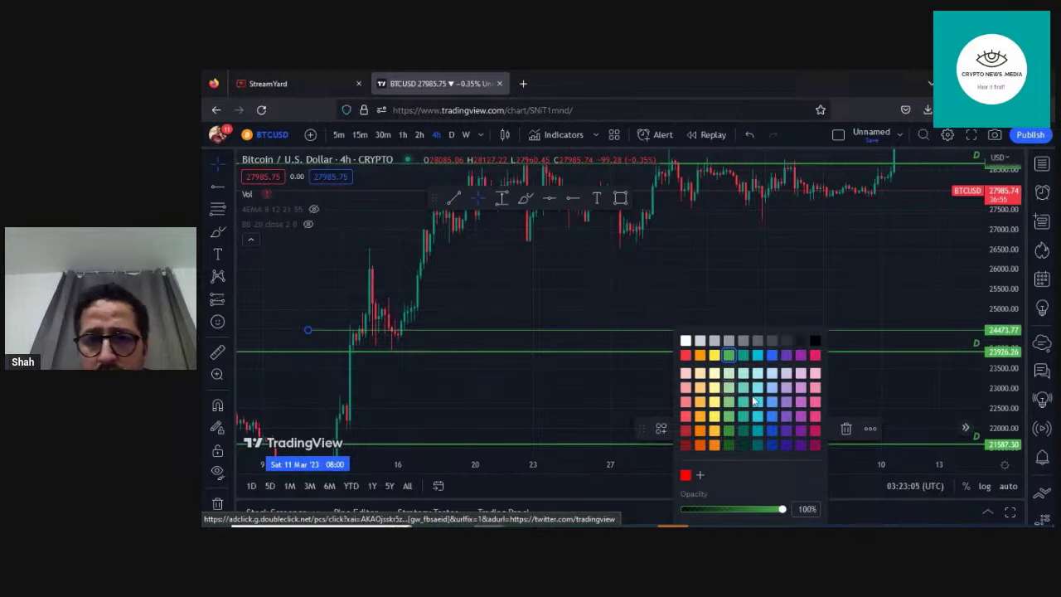
click(816, 355)
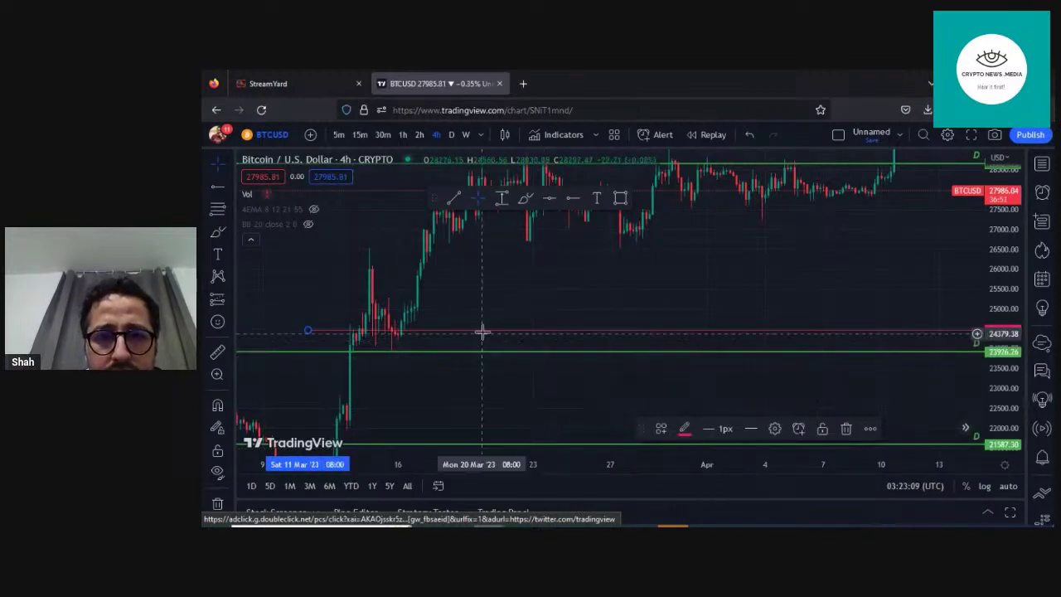
Give the ray a pink-red '4H' text label in its settings.
double_click(488, 335)
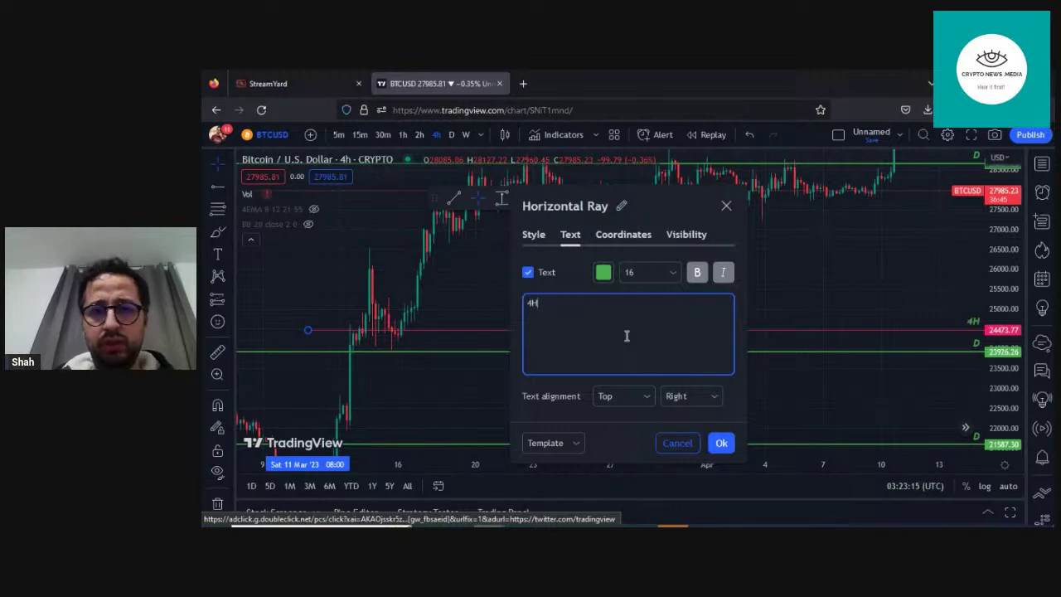
click(602, 271)
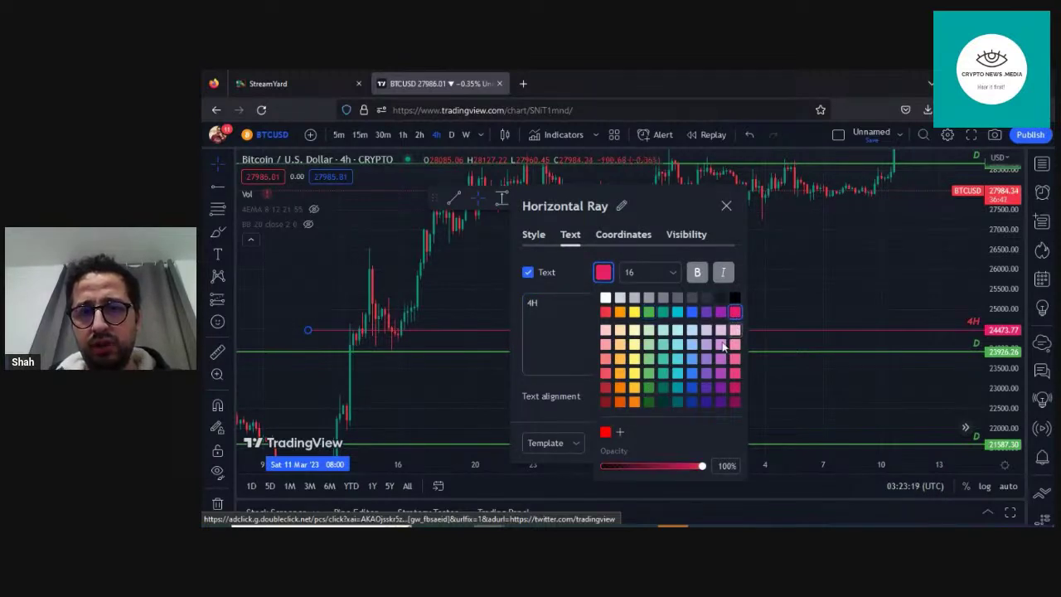
click(575, 341)
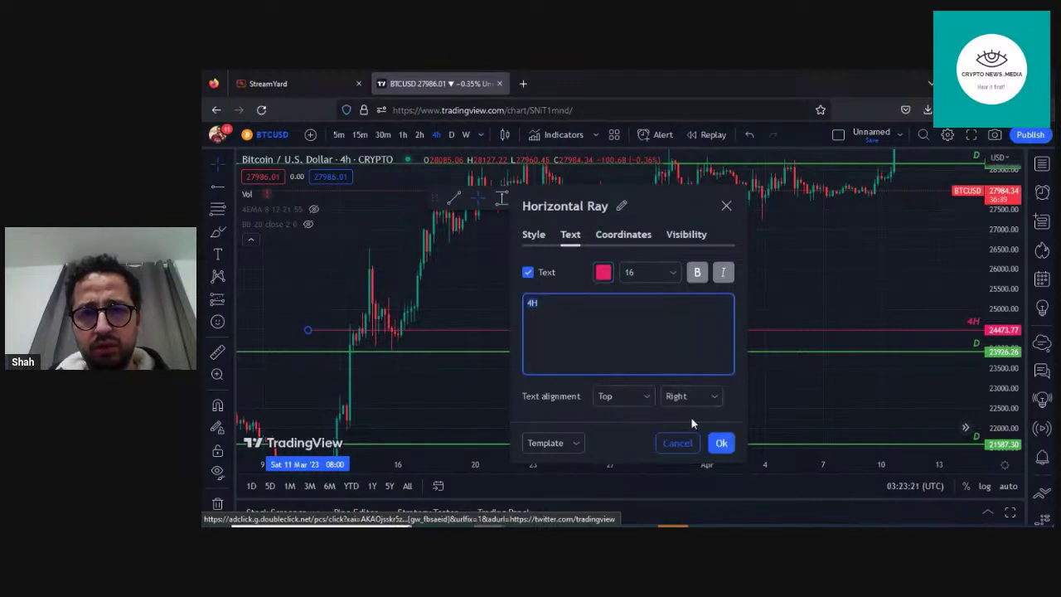
click(720, 442)
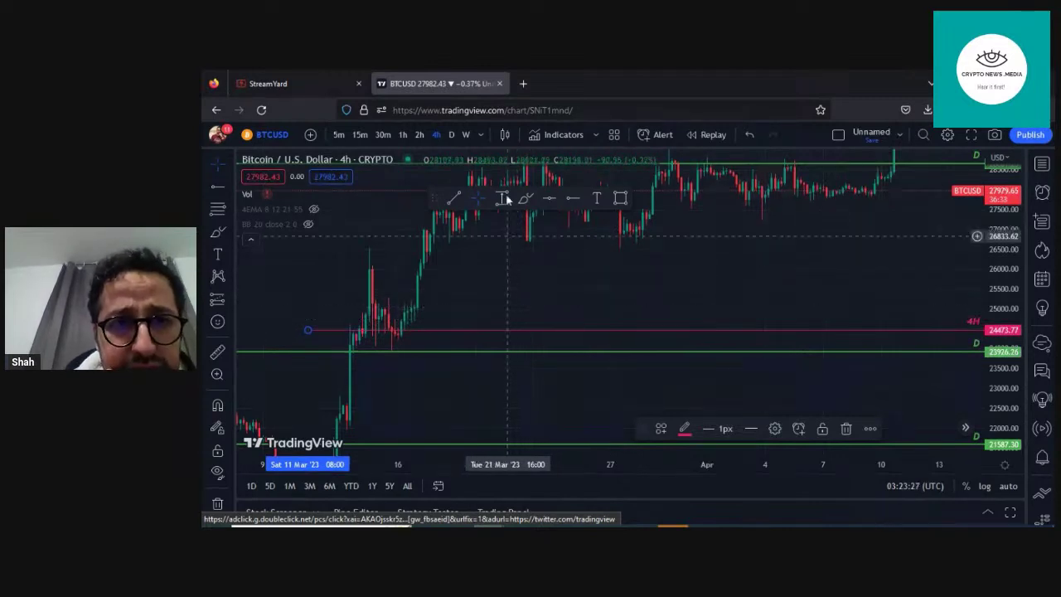
Place a horizontal ray at about 24992.94, just above the 4H level, and select it.
click(571, 198)
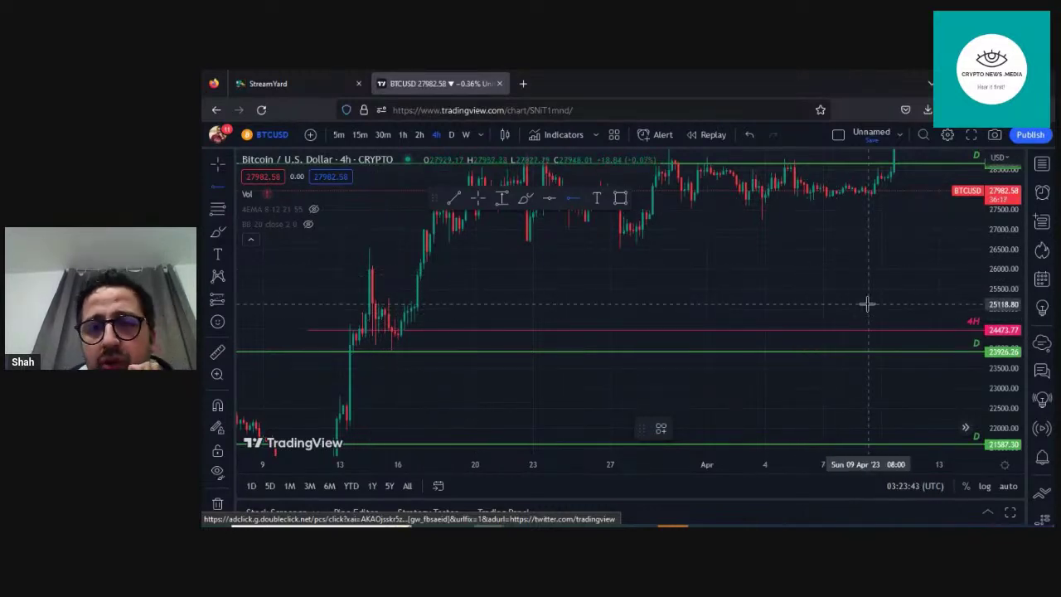
scroll(866, 303, down, 2)
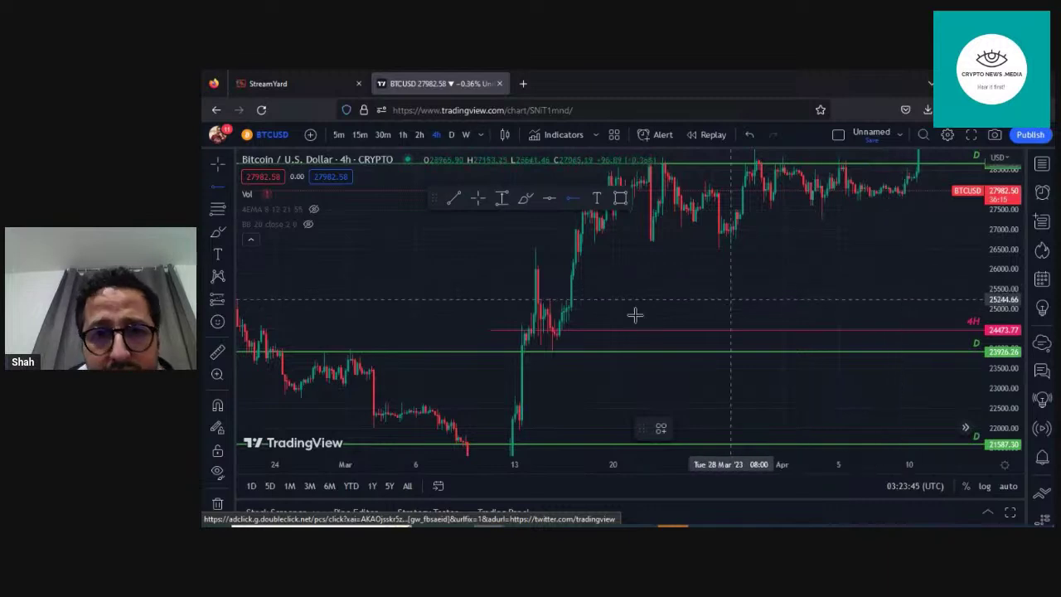
click(568, 310)
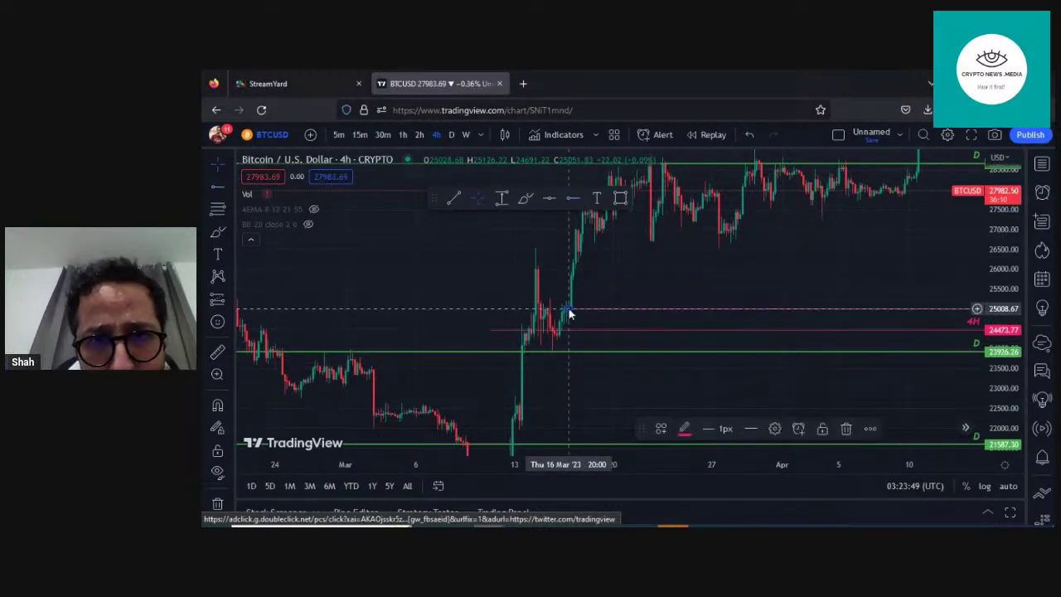
click(459, 309)
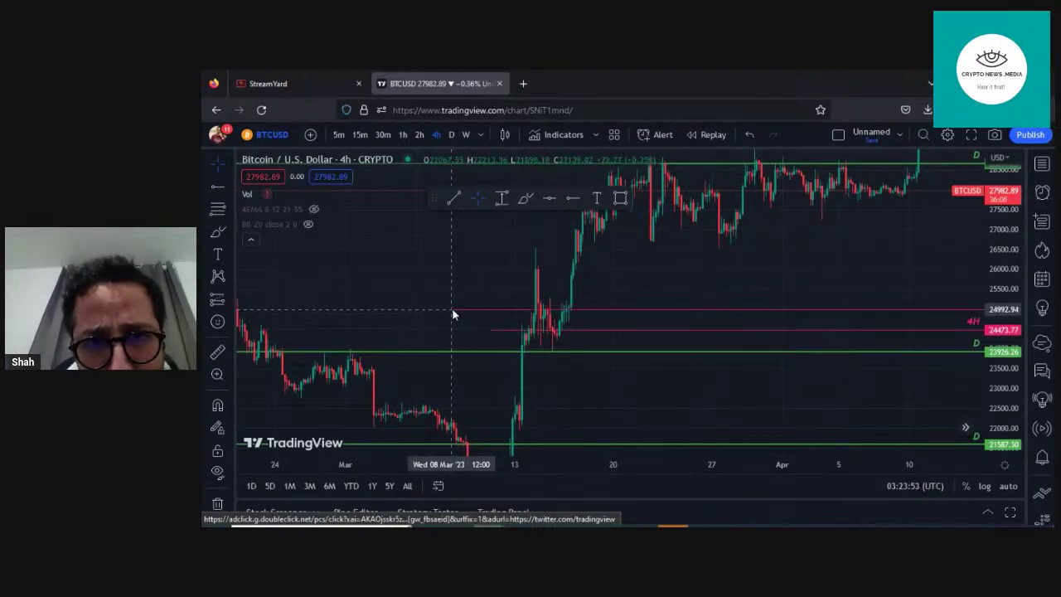
click(452, 308)
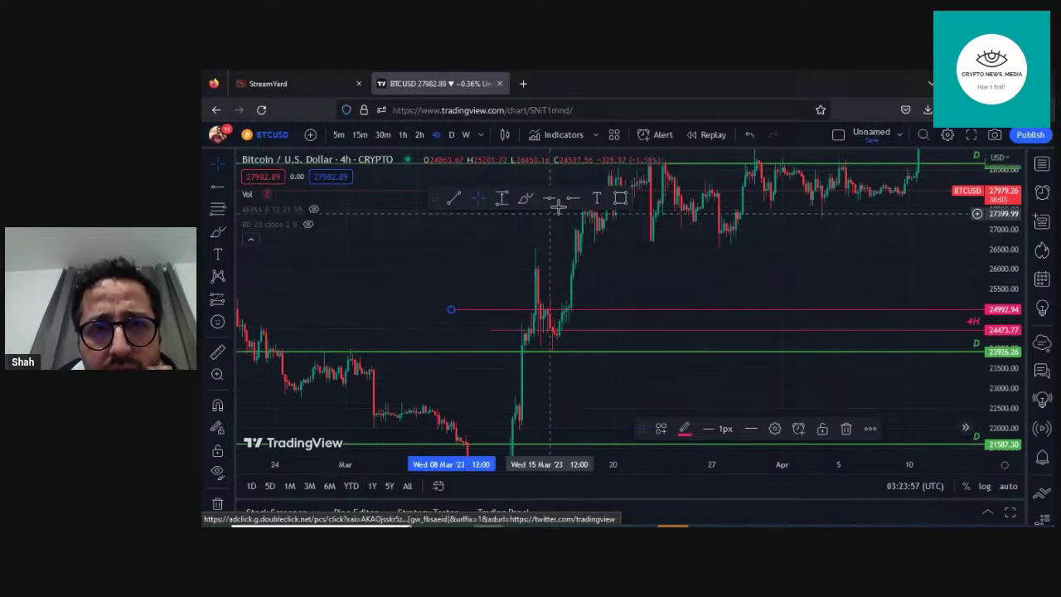
Place a horizontal ray at 25999.81 and pan to show March–May prices 23500–30000.
click(497, 280)
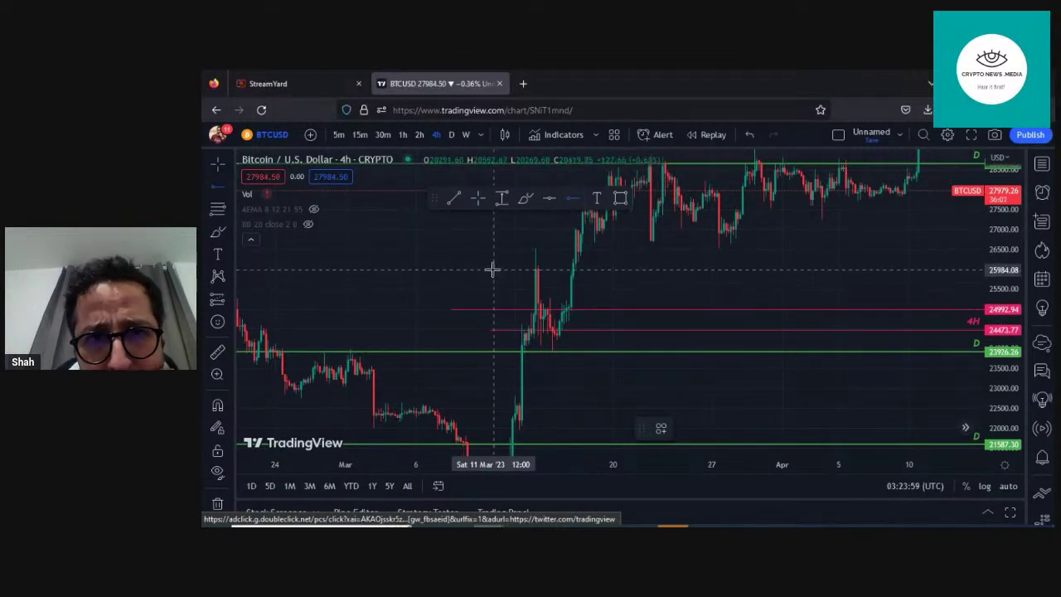
click(479, 268)
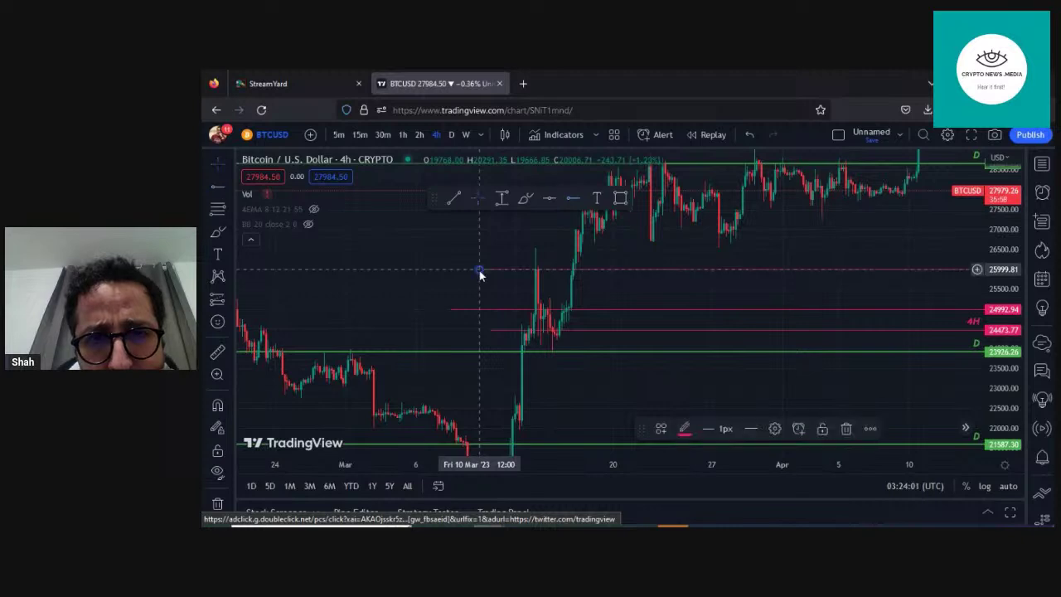
drag(912, 296, 437, 307)
scroll(539, 304, down, 2)
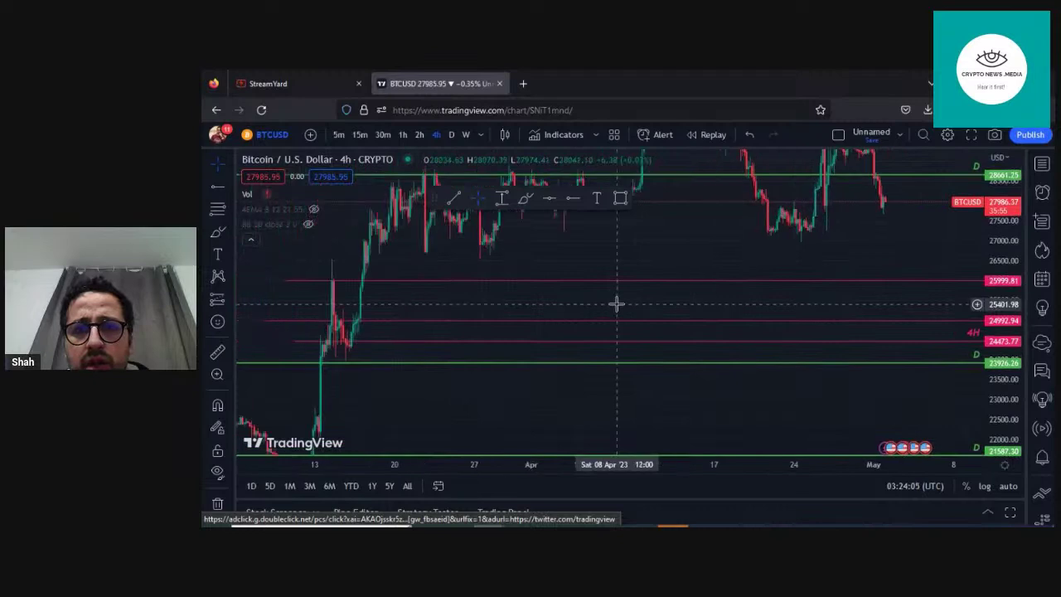
drag(668, 285, 665, 315)
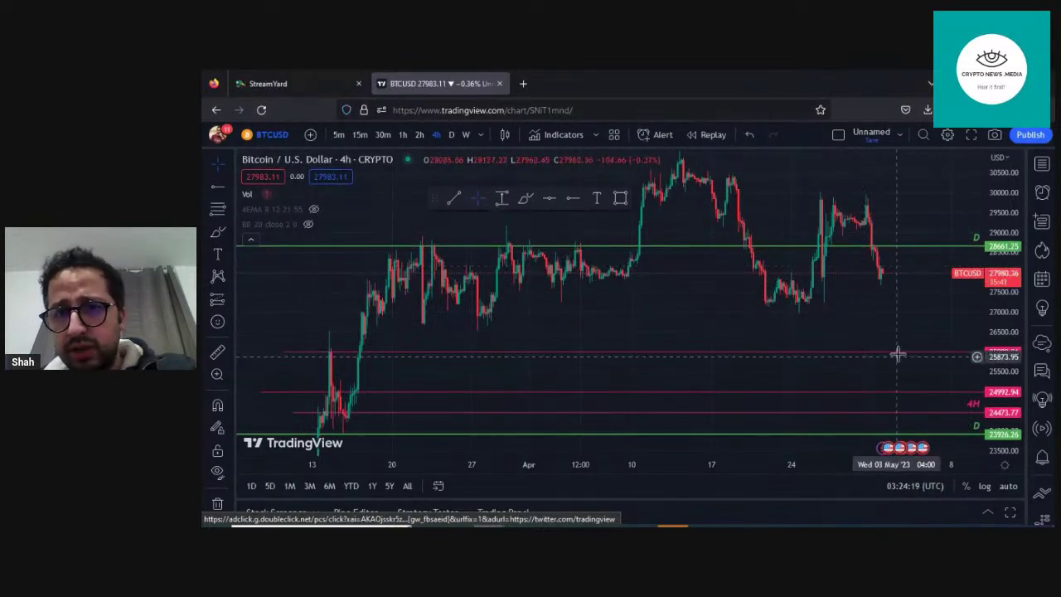
click(973, 432)
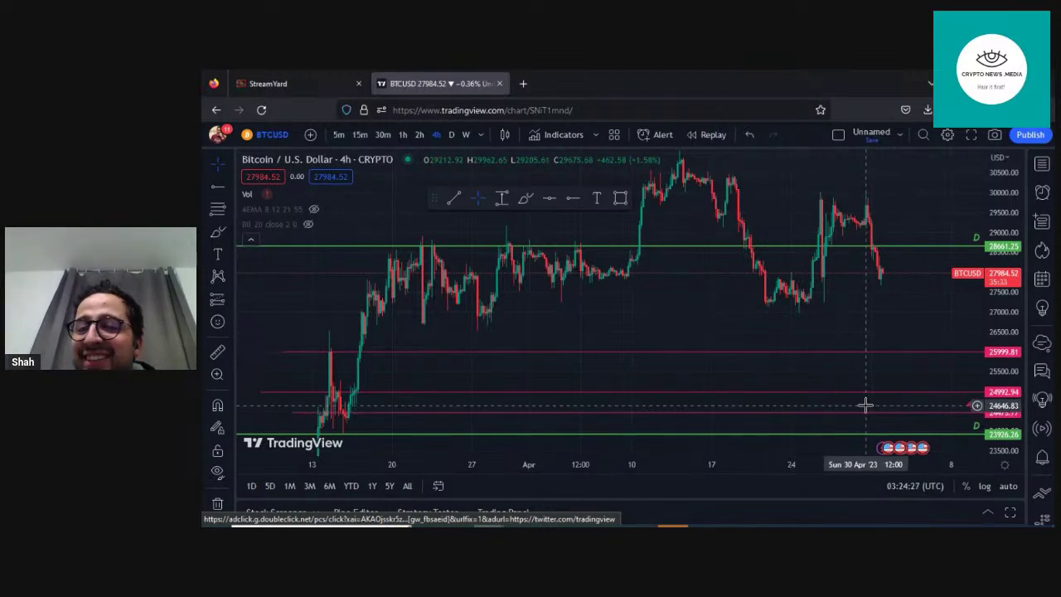
Add a '4H' text label to the 24992.94 ray and the 25999.81 ray.
click(811, 394)
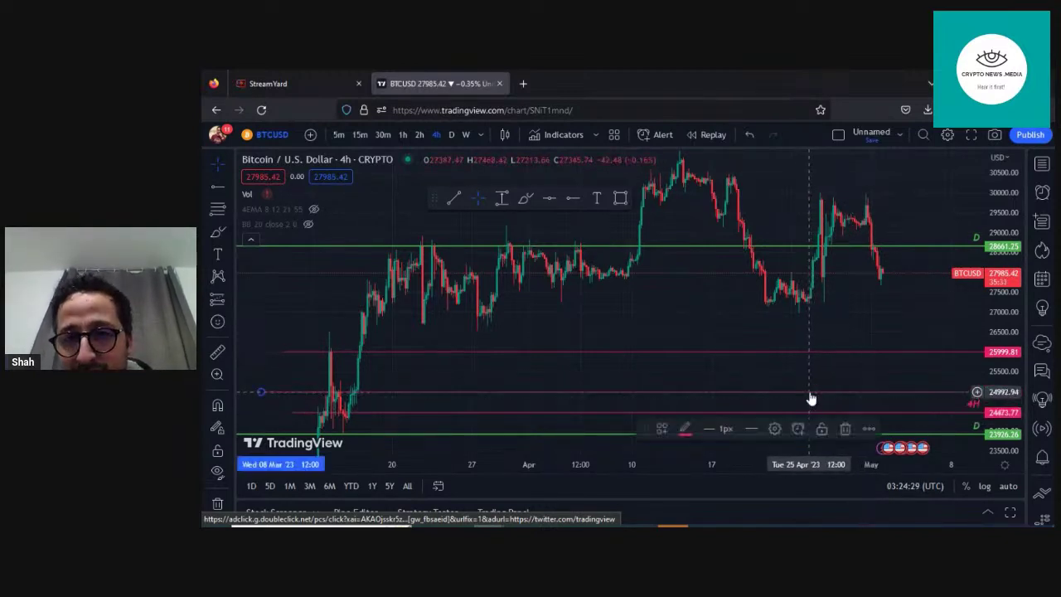
double_click(811, 396)
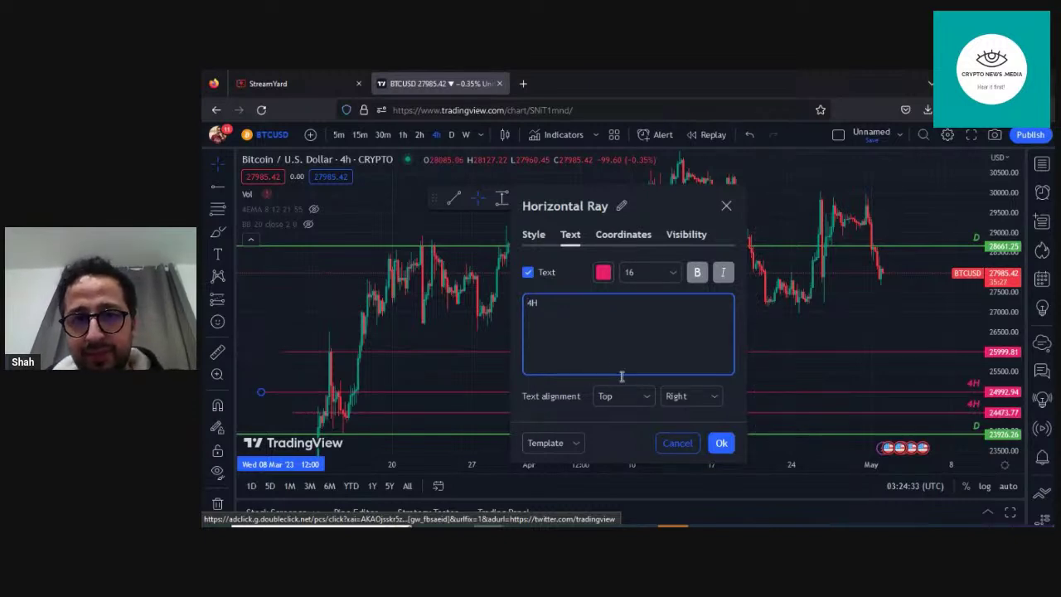
click(721, 443)
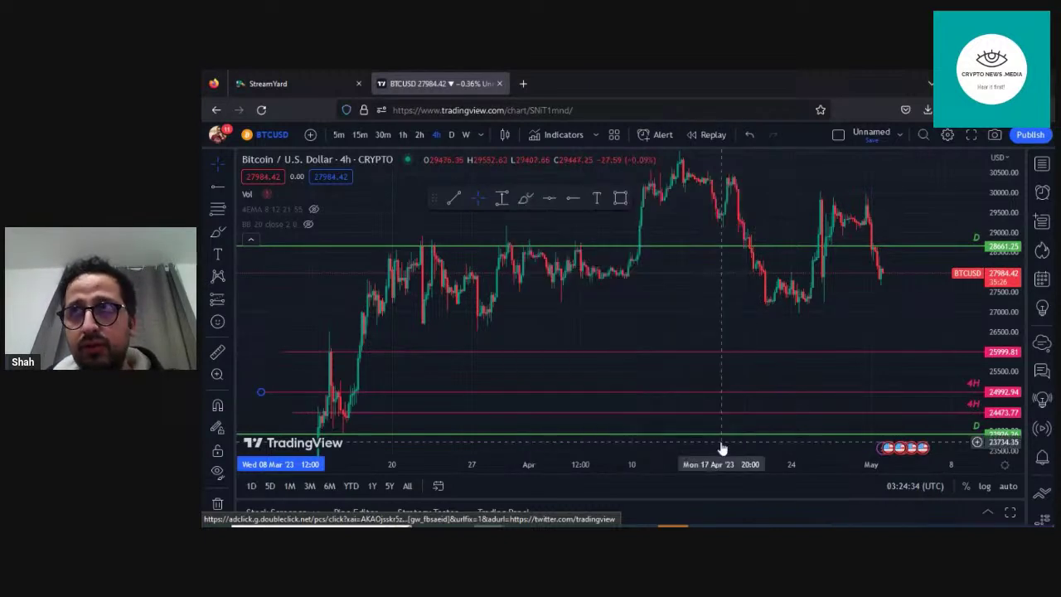
double_click(873, 359)
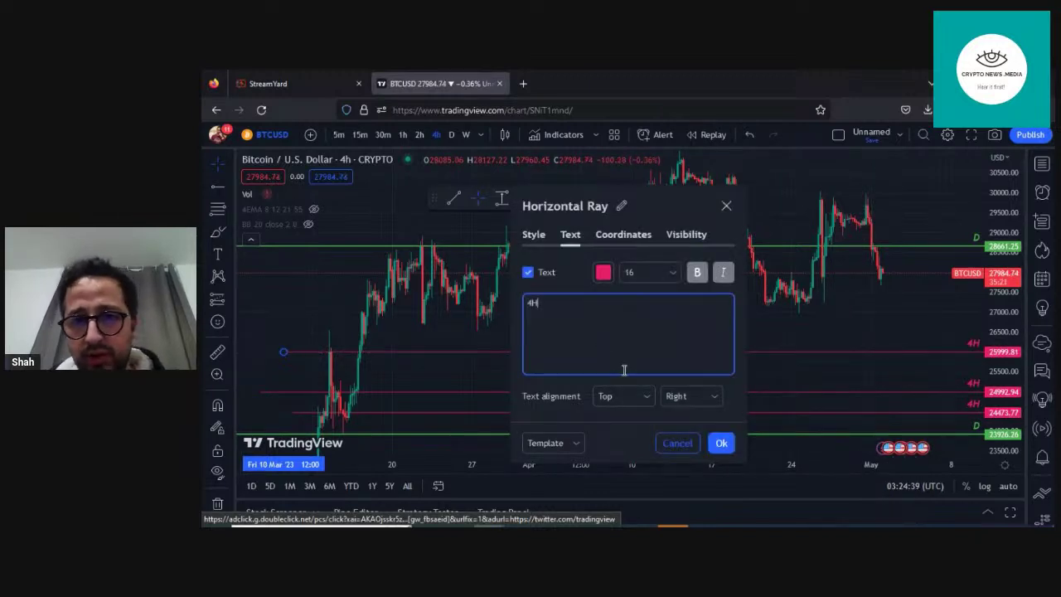
click(721, 443)
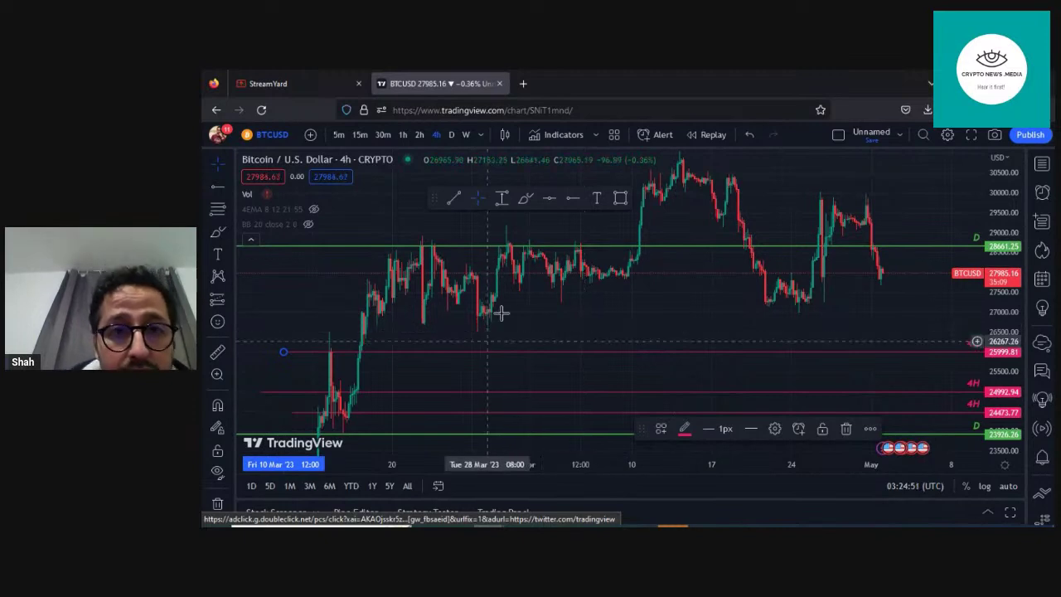
Draw a horizontal ray at 26707.76 and label it '4H'.
click(571, 203)
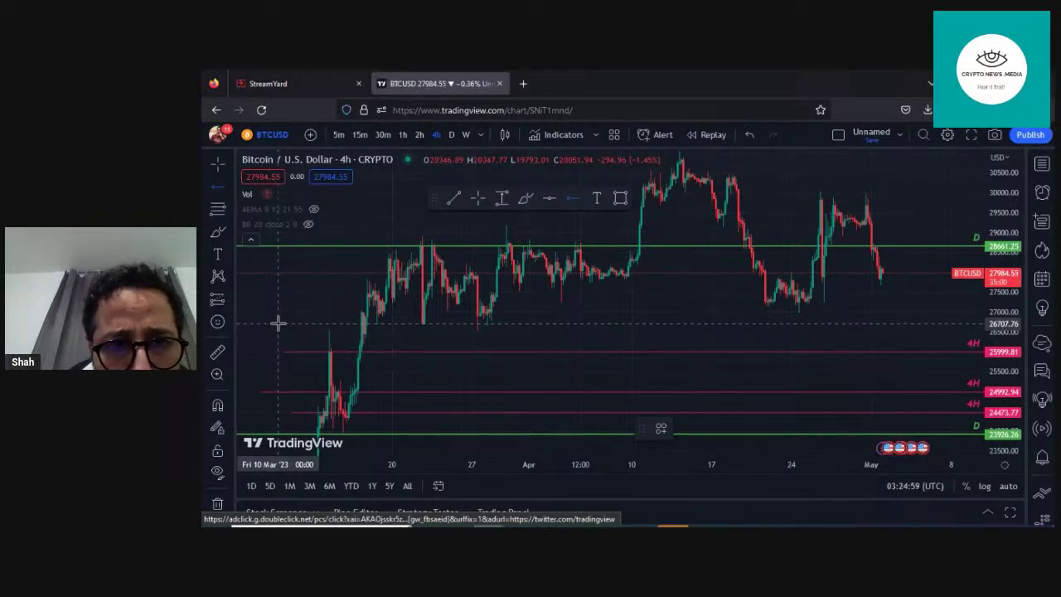
click(279, 324)
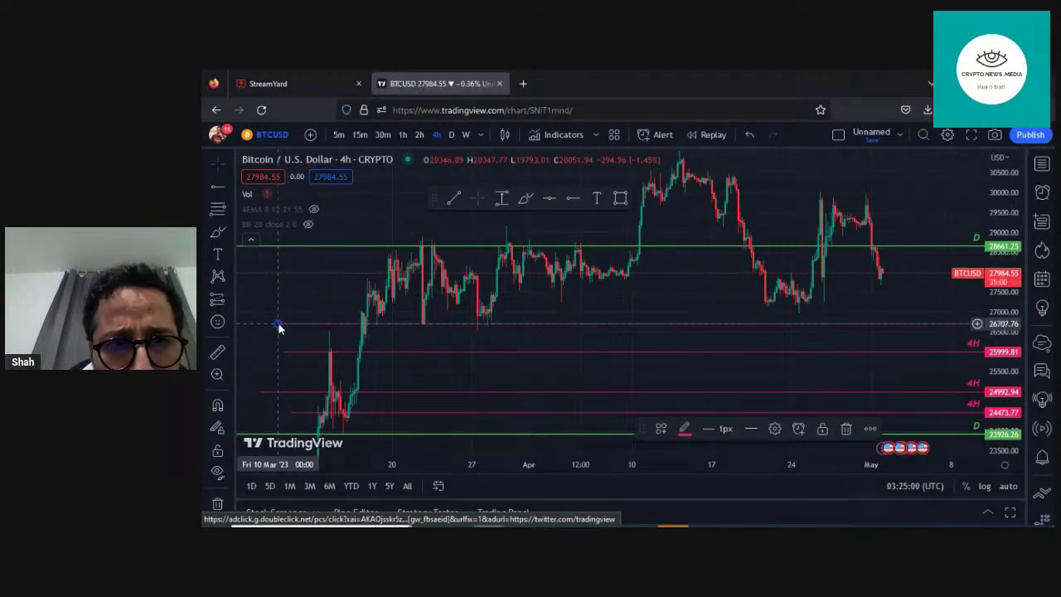
double_click(342, 325)
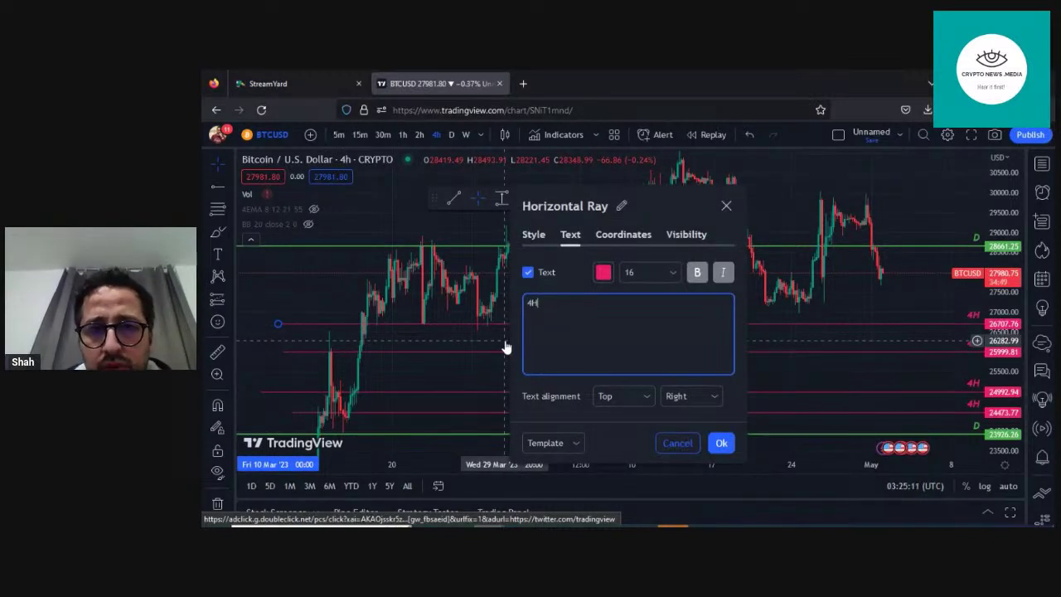
click(721, 443)
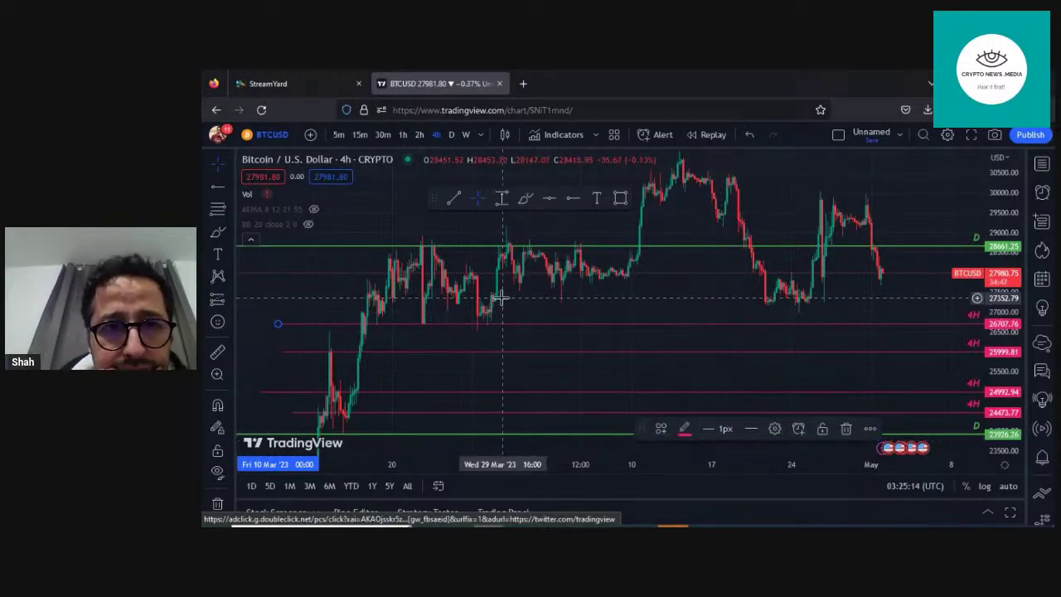
Draw a horizontal ray at 27541.58 and label it '4H'.
click(572, 197)
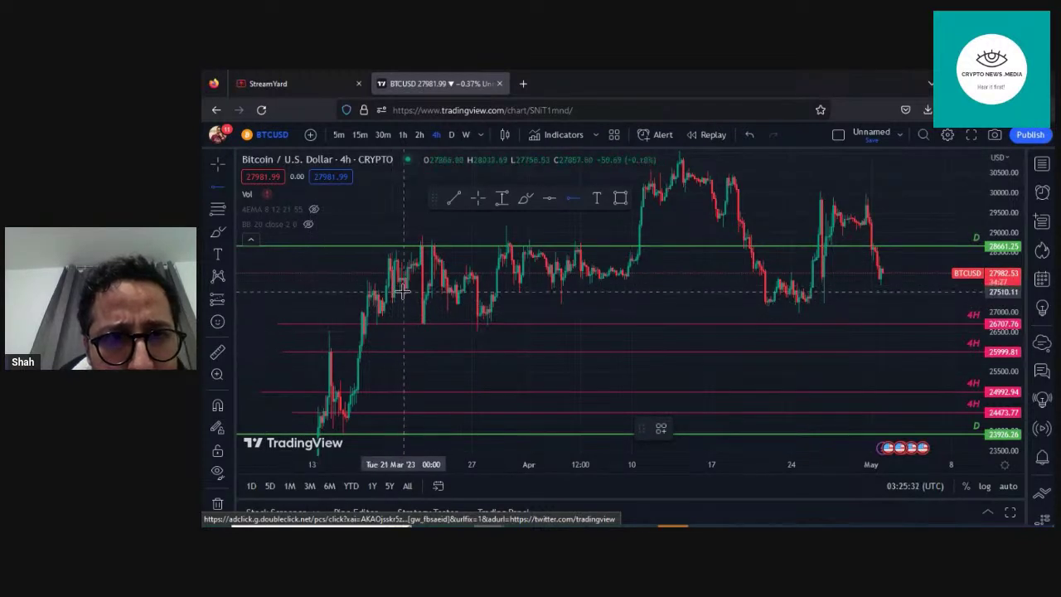
click(347, 289)
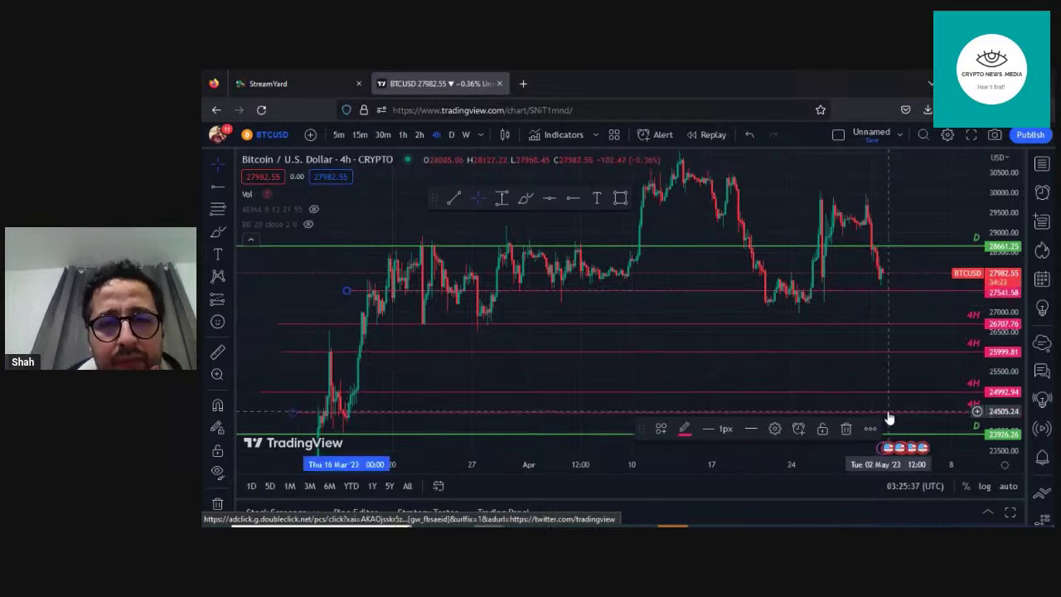
double_click(646, 294)
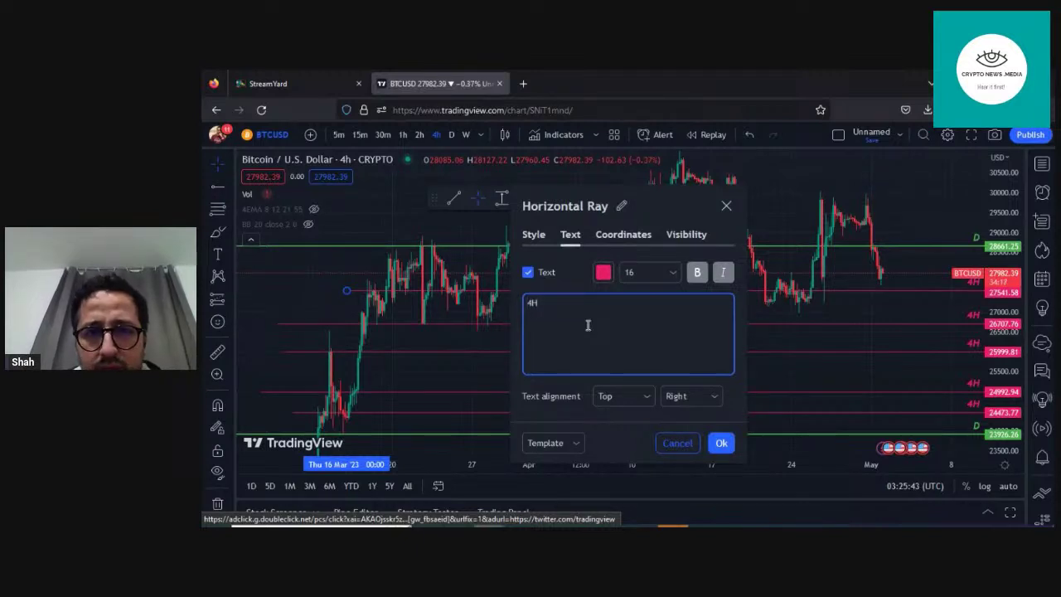
click(720, 443)
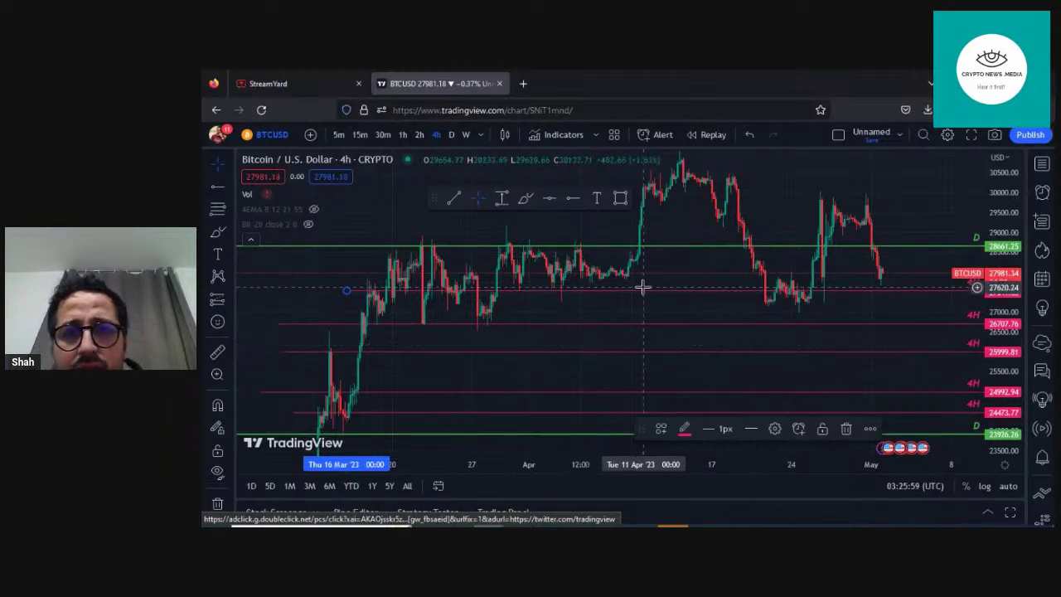
Reveal the yellow Weekly level and place horizontal rays at 29366.53 and 30389.13.
click(696, 265)
drag(696, 265, 695, 310)
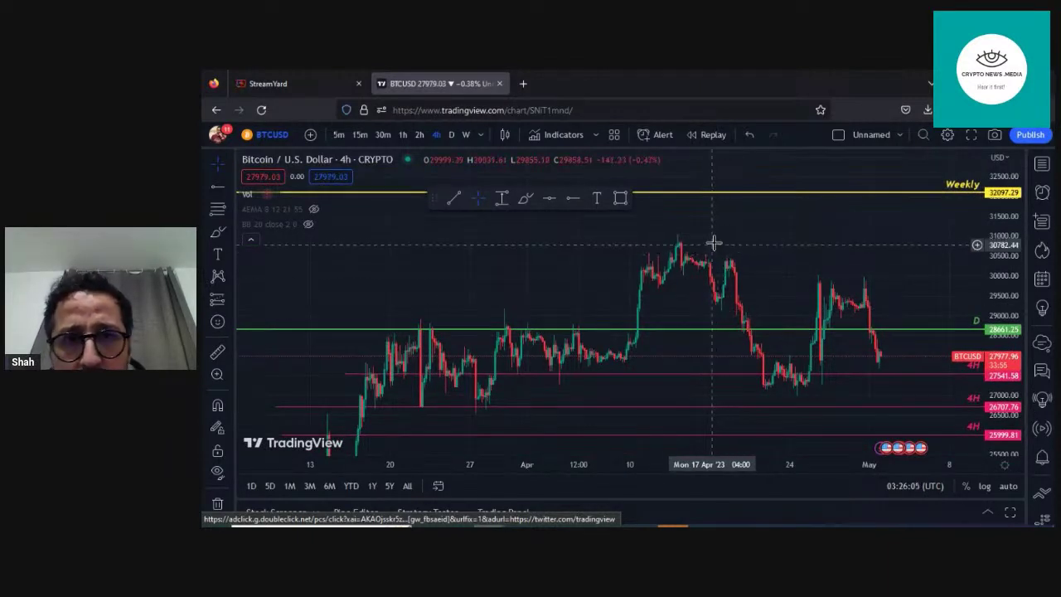
click(568, 196)
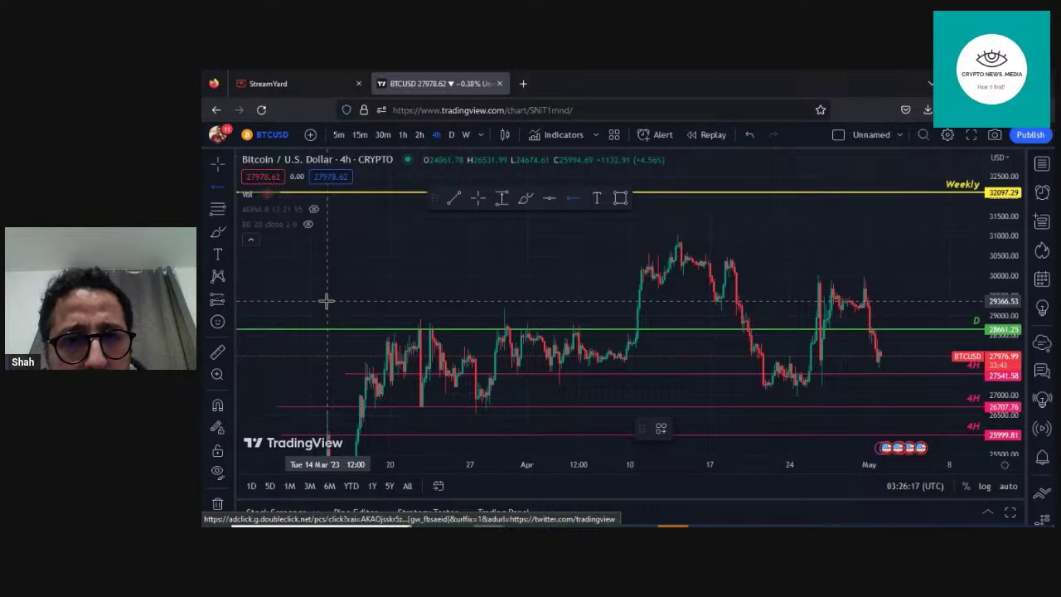
click(326, 300)
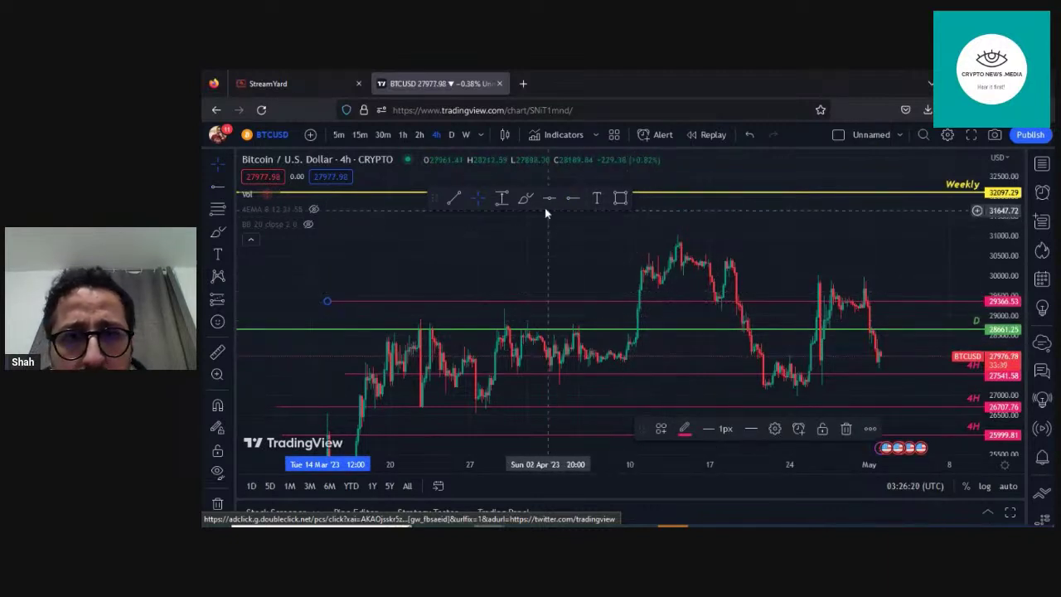
click(570, 197)
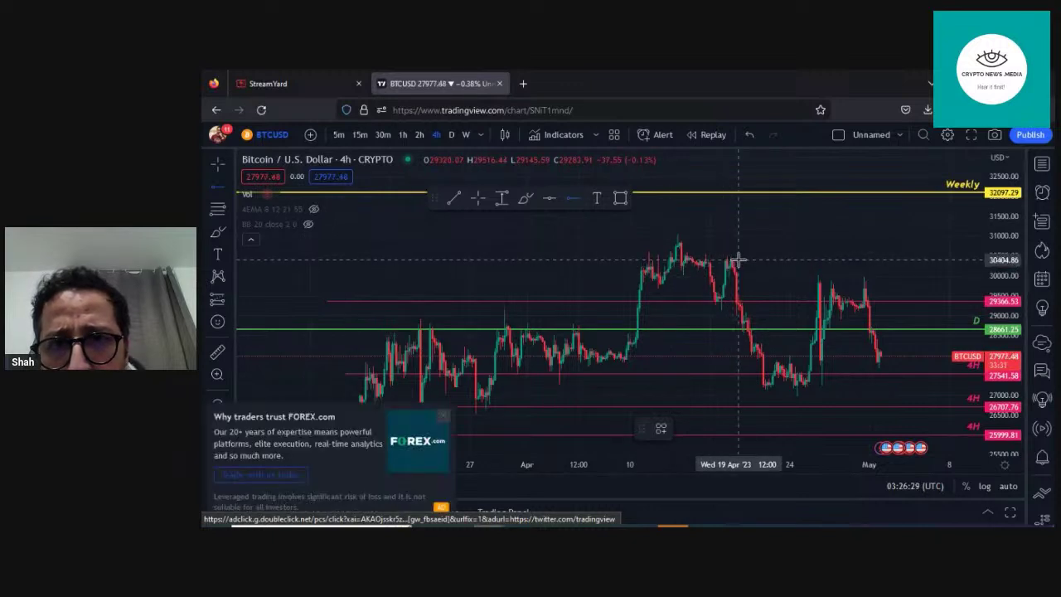
click(331, 260)
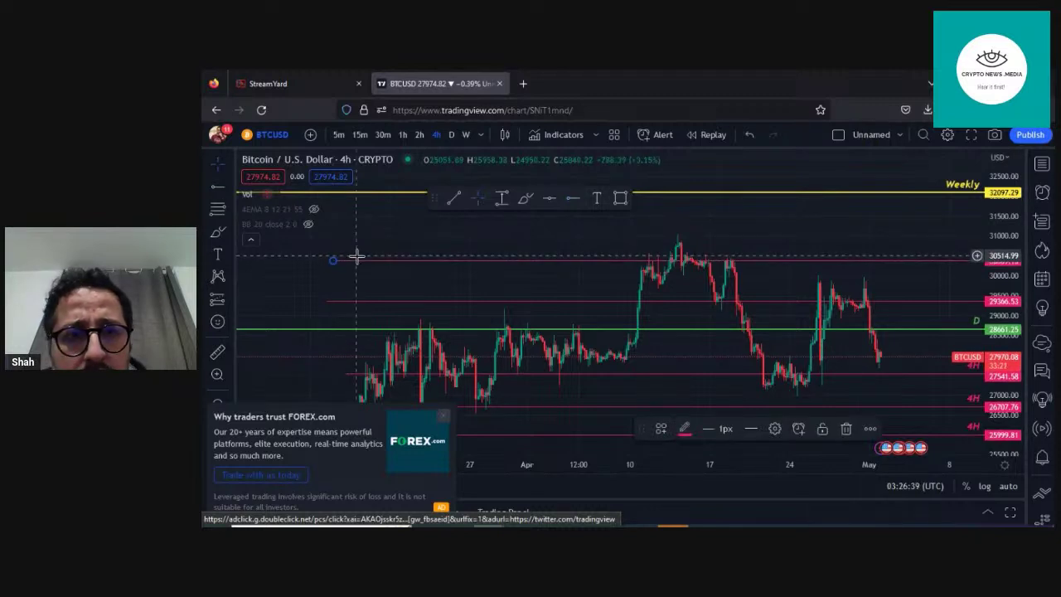
Label both the 30389.13 and 29366.53 rays '4H'.
double_click(358, 263)
text(4H)
click(720, 441)
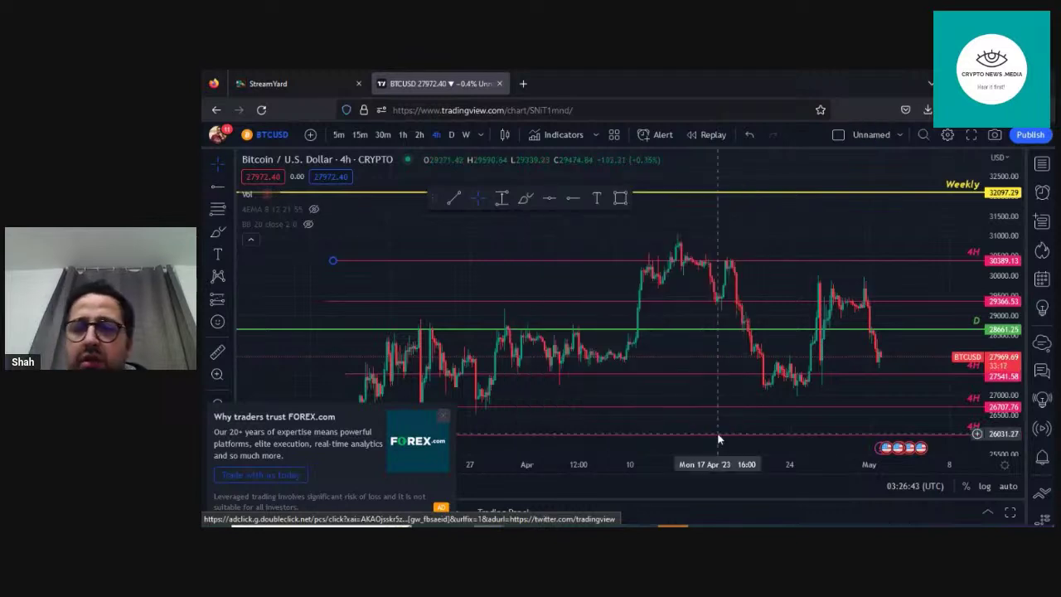
click(614, 302)
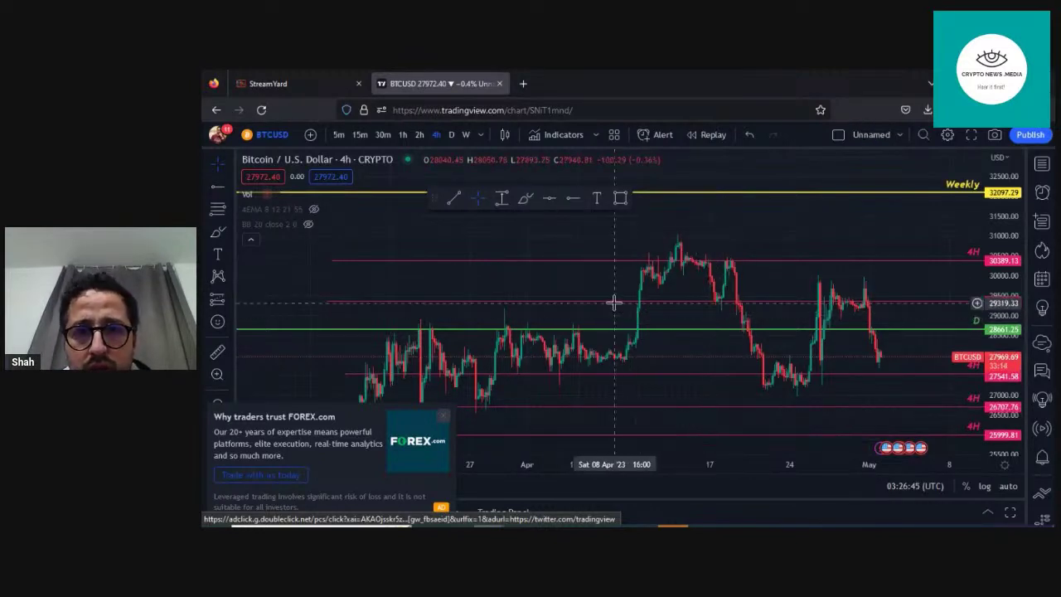
double_click(613, 302)
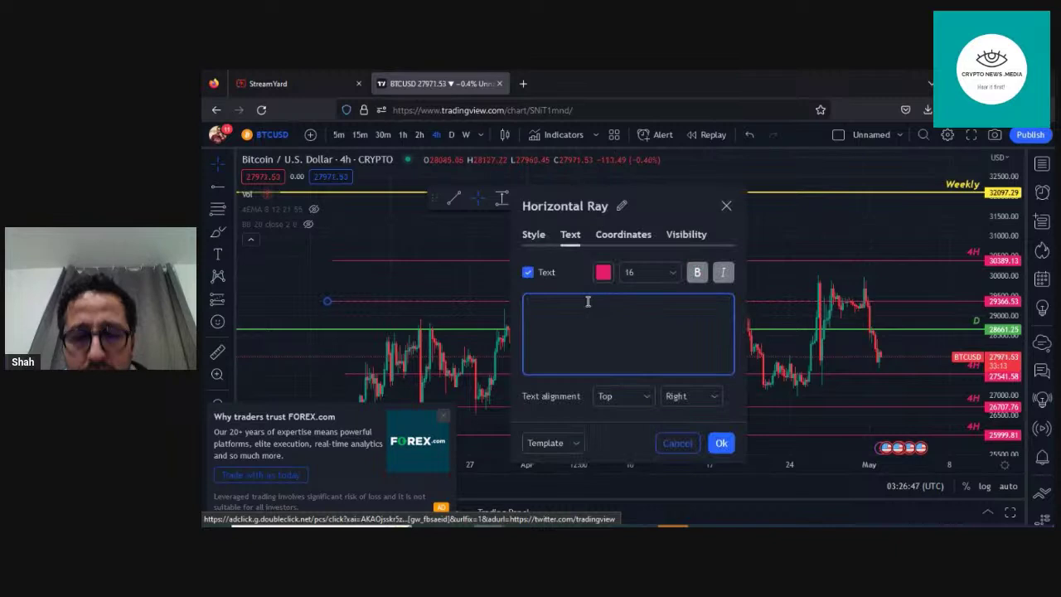
text(4H)
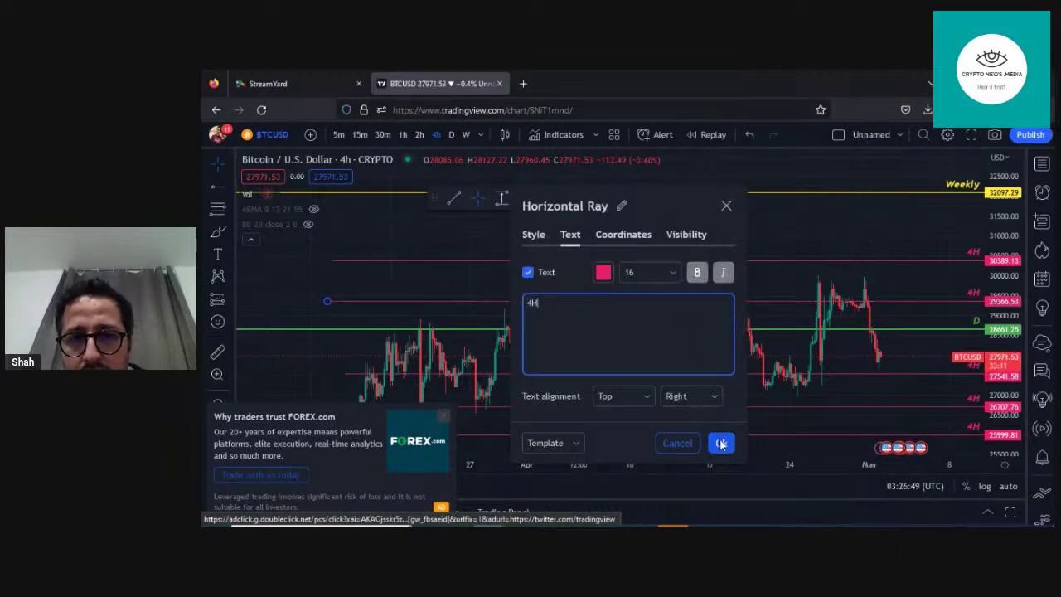
click(720, 443)
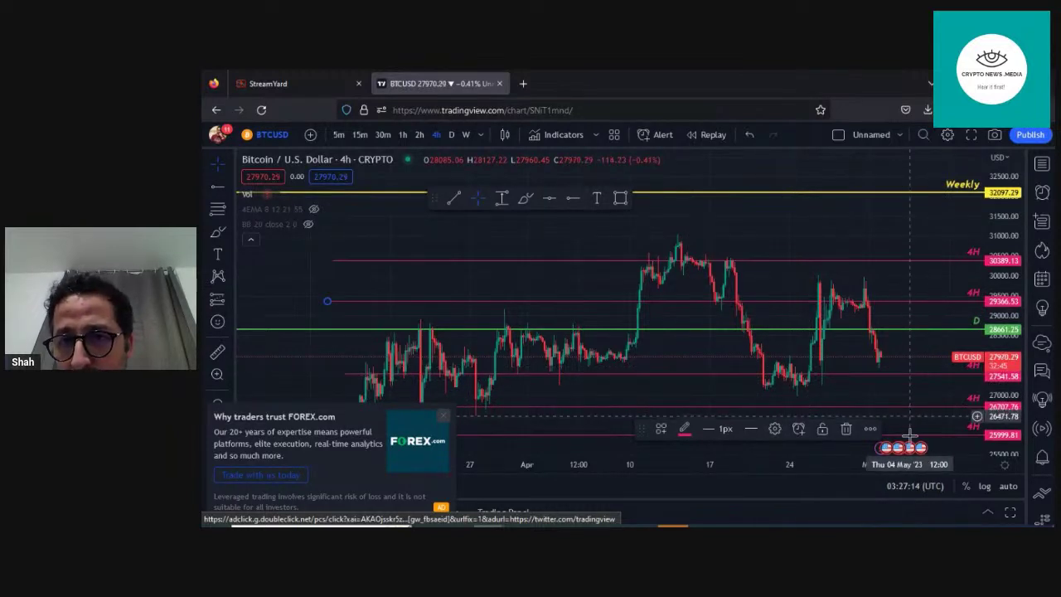
Pan the 4-hour chart toward recent candles and the 24992.94 level, readying the Horizontal Ray tool.
drag(923, 279, 760, 246)
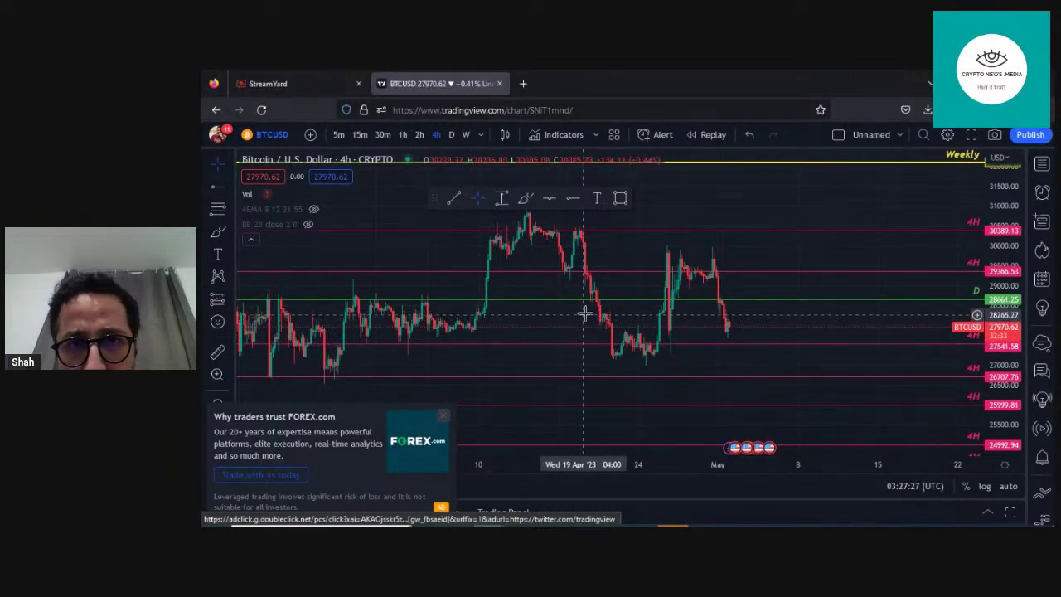
drag(555, 313, 651, 318)
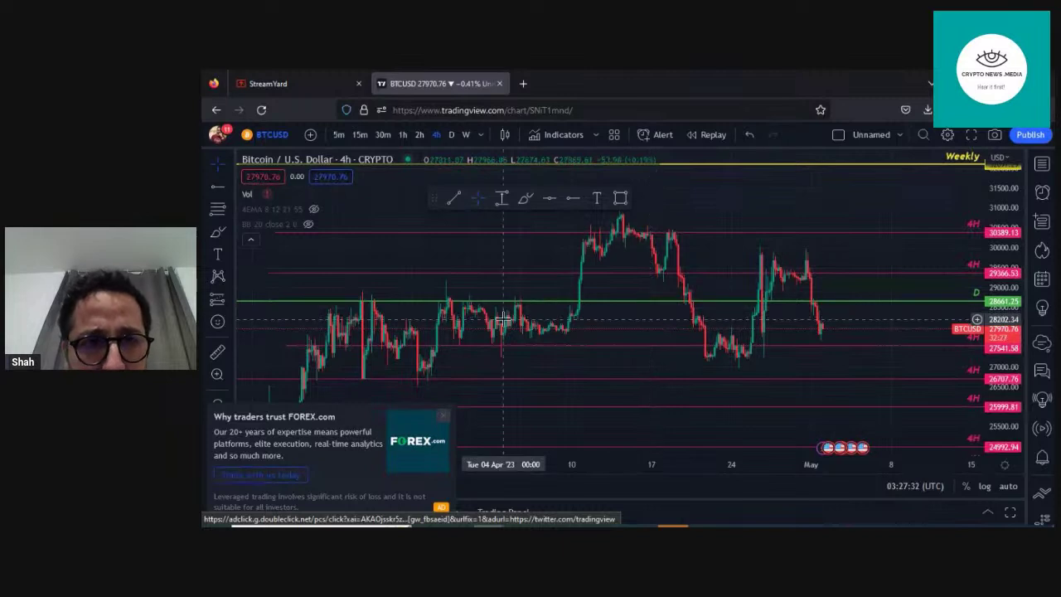
click(571, 199)
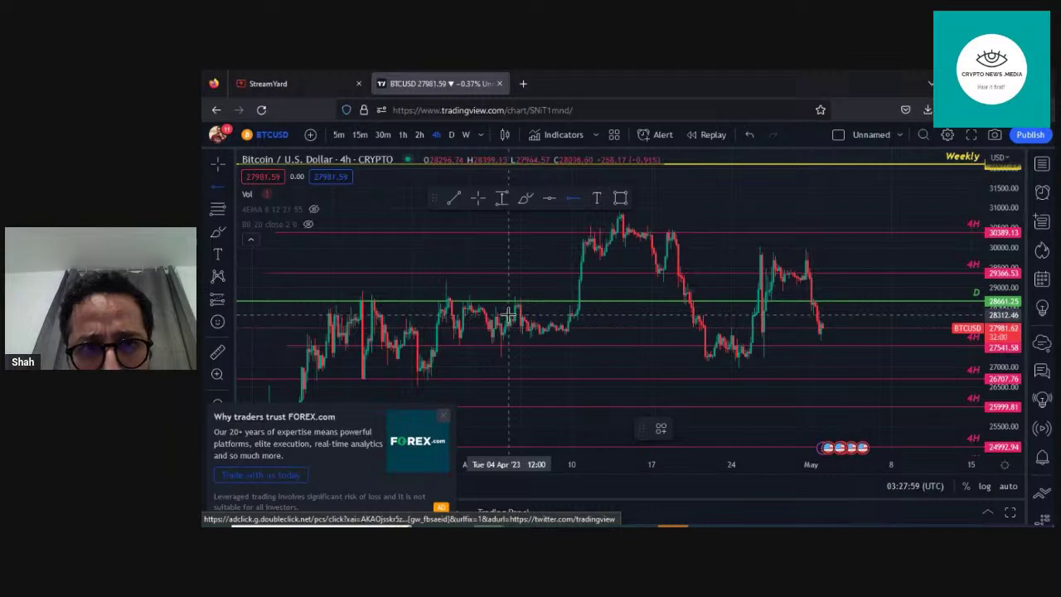
Draw a horizontal ray at 28296.73 and give it the text label 4H.
click(508, 320)
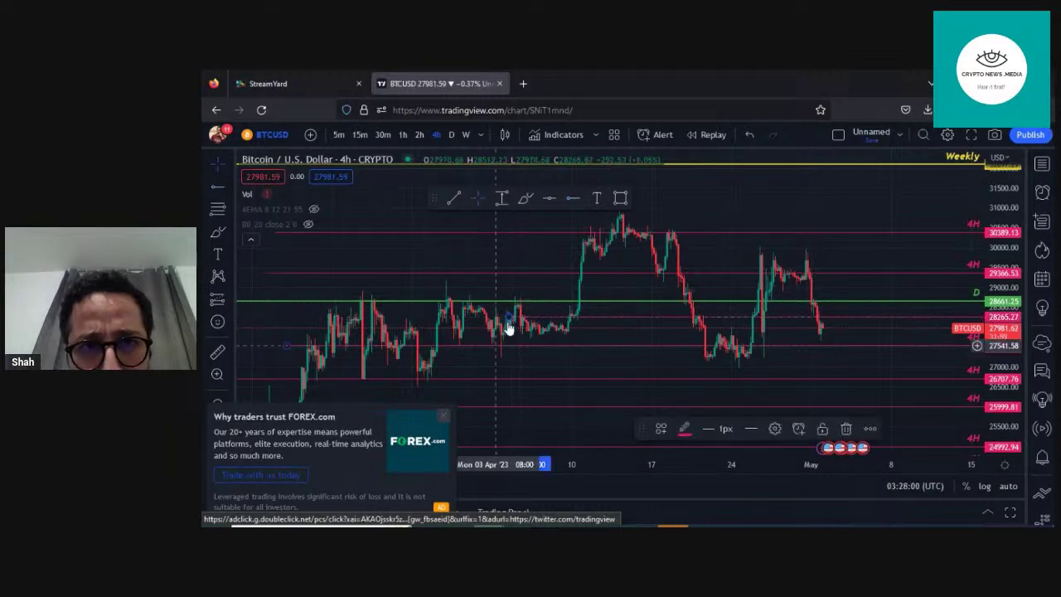
key(Escape)
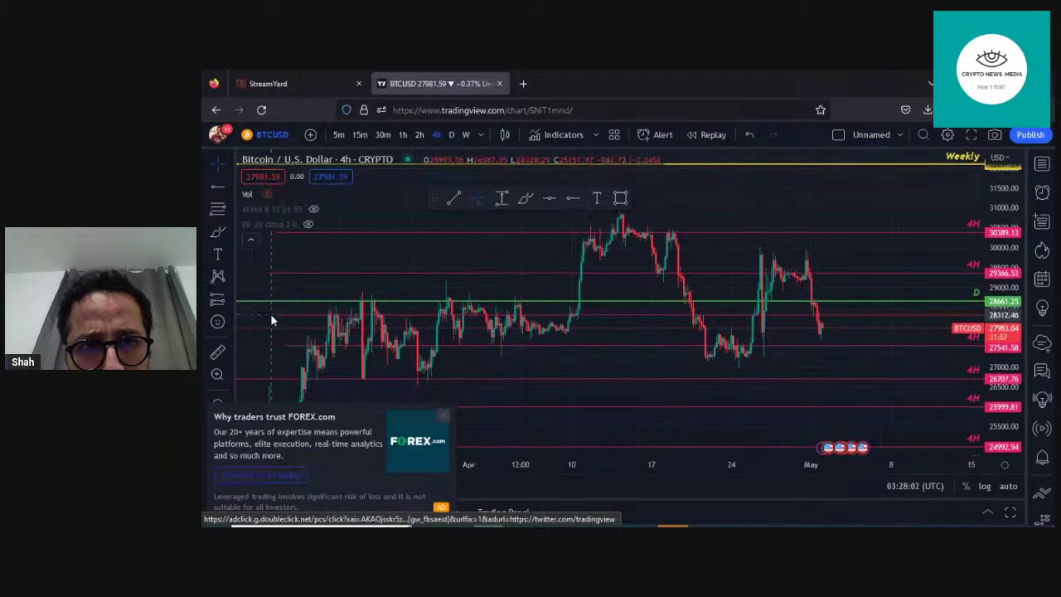
click(269, 314)
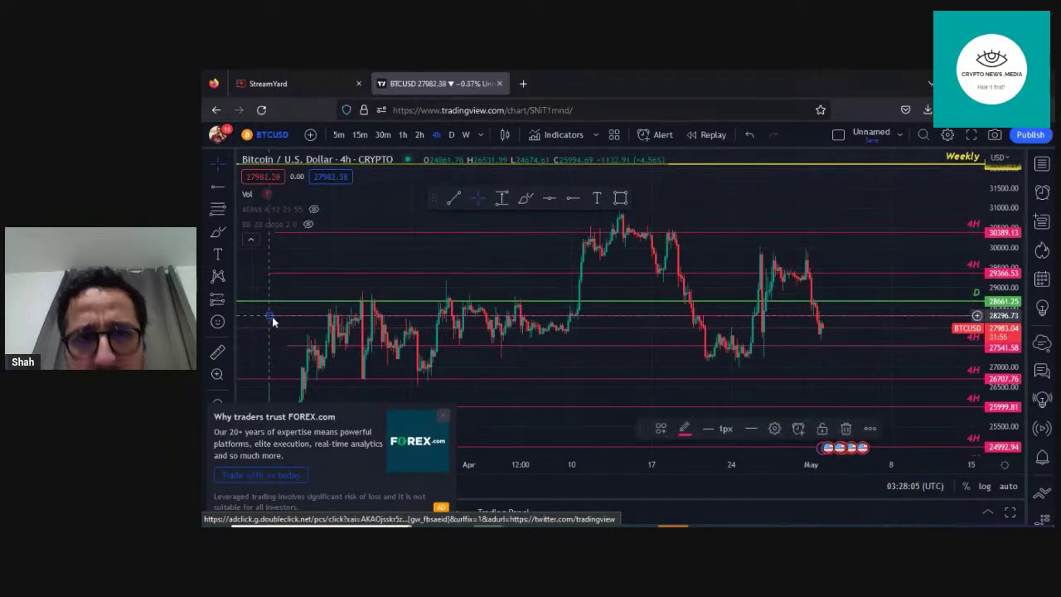
double_click(646, 316)
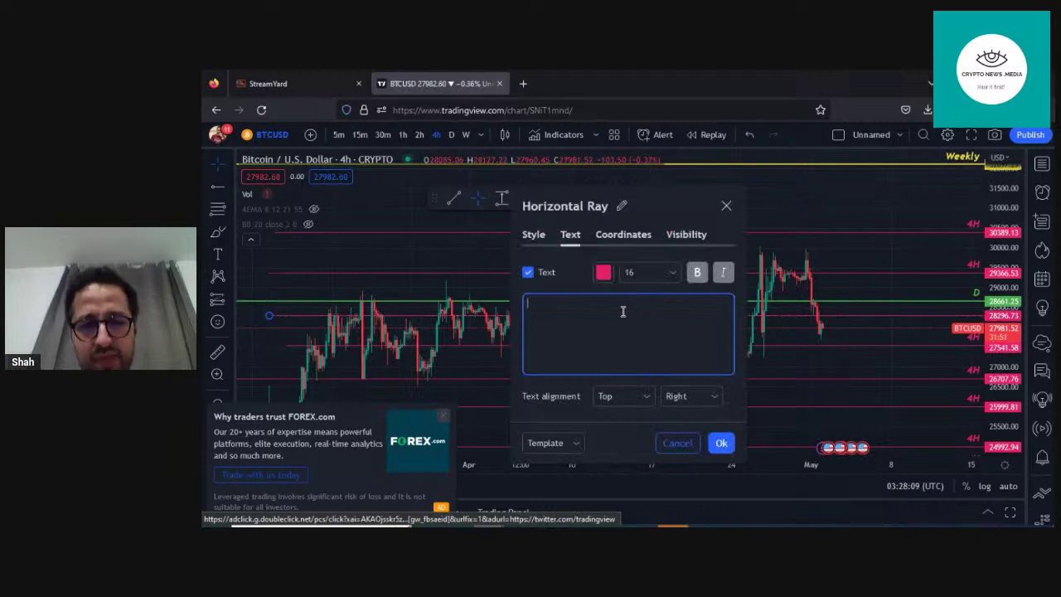
text(4H)
click(720, 443)
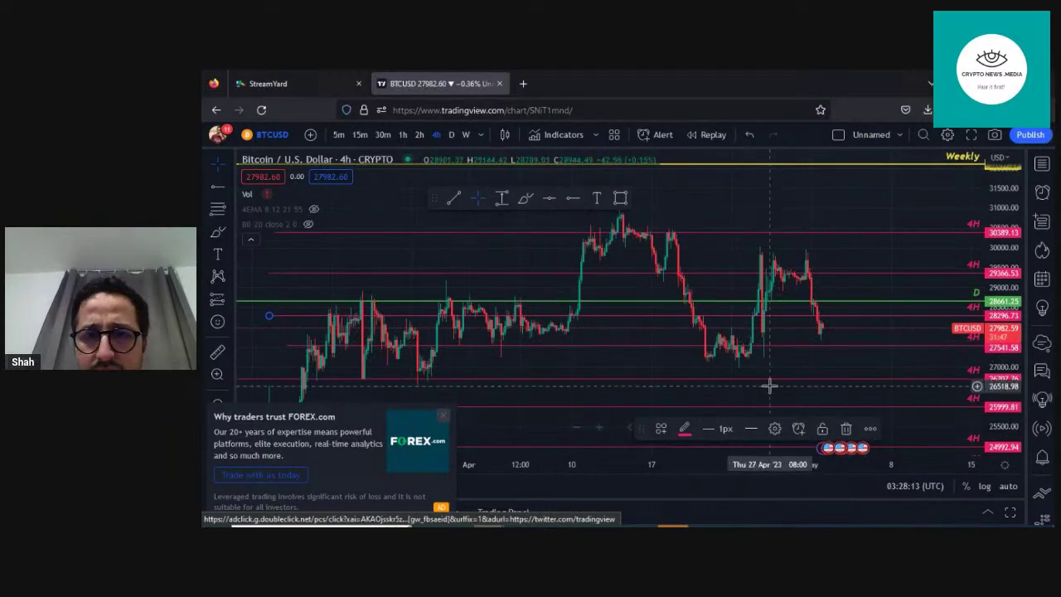
Close the FOREX.com ad popup over the bottom-left of the chart.
click(445, 419)
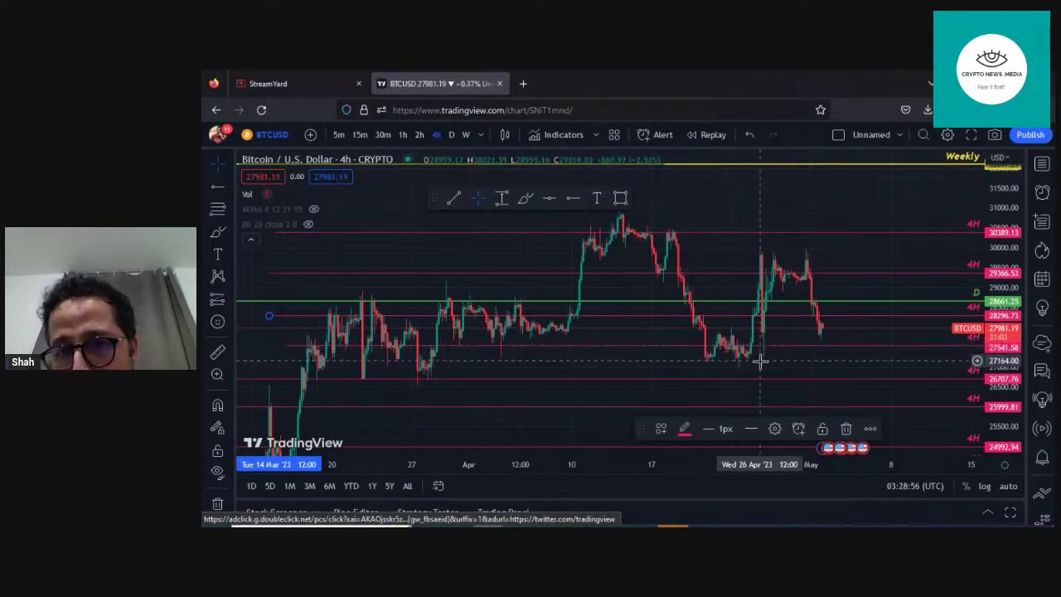
Zoom into the 4h chart and pan to the mid-April to early-May candles.
scroll(741, 352, up, 2)
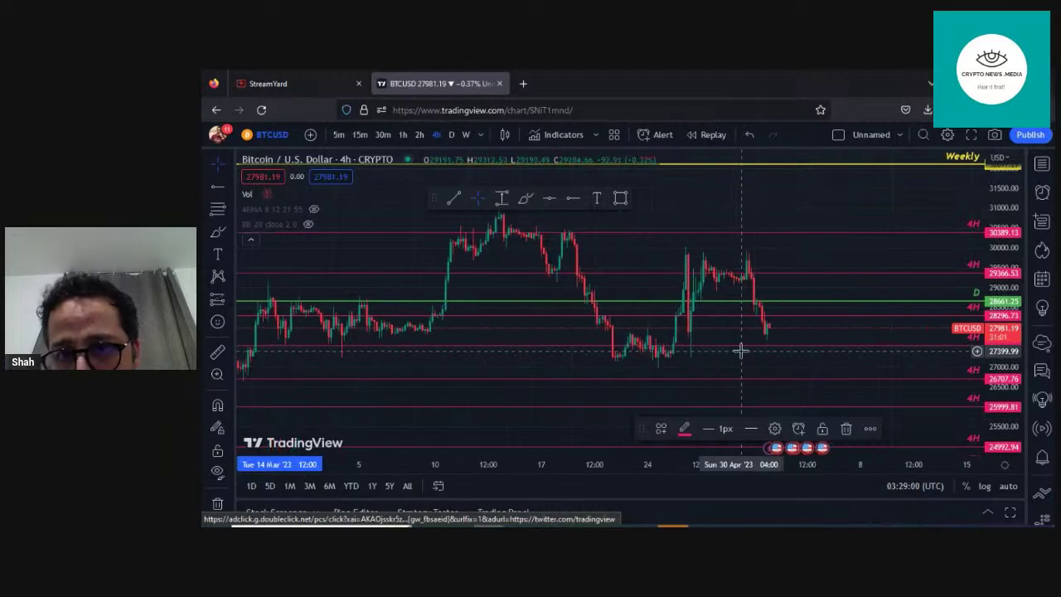
drag(600, 353, 668, 362)
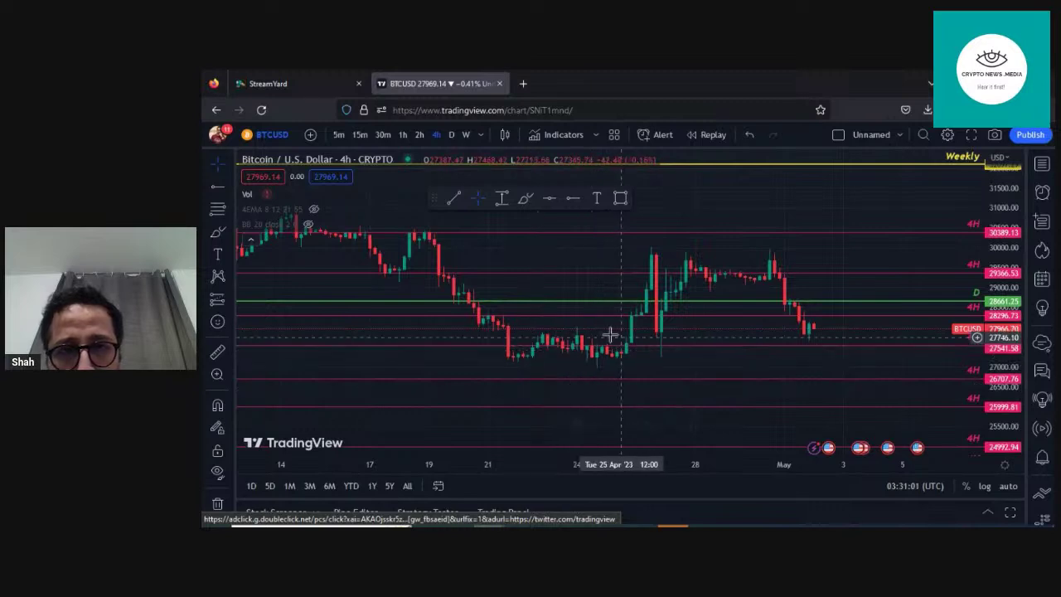
Zoom out, pan back to March, then return to the late-April and May candles.
scroll(429, 354, down, 2)
scroll(430, 355, down, 1)
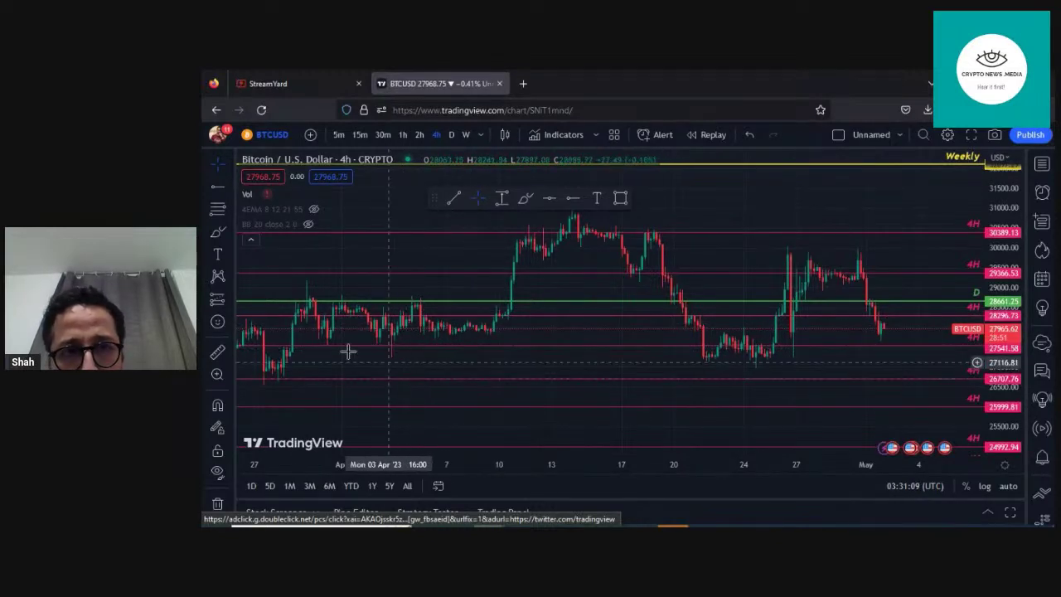
drag(355, 353, 517, 356)
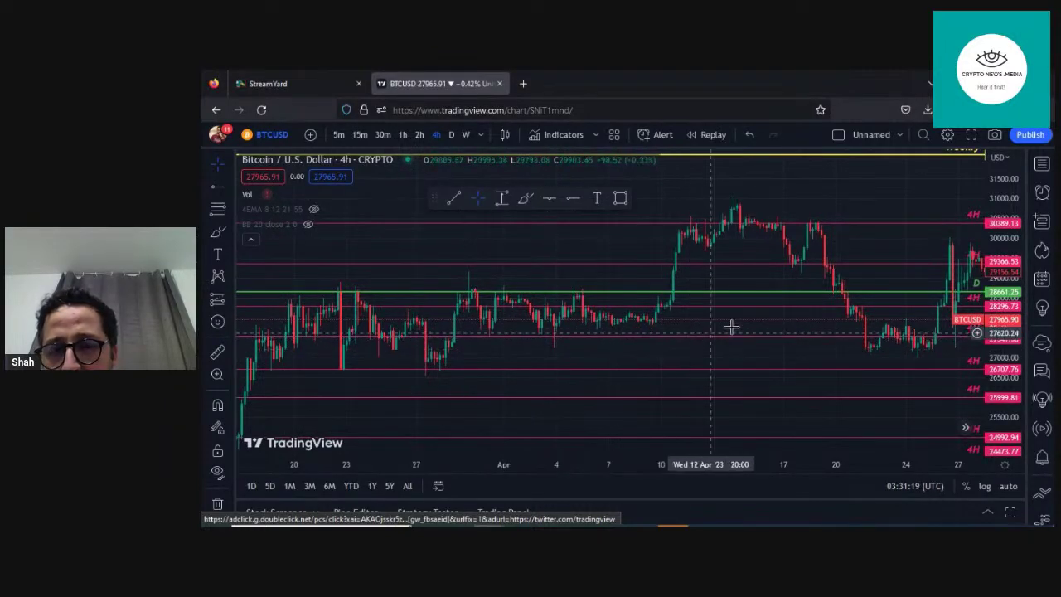
drag(740, 326, 413, 315)
drag(767, 330, 685, 320)
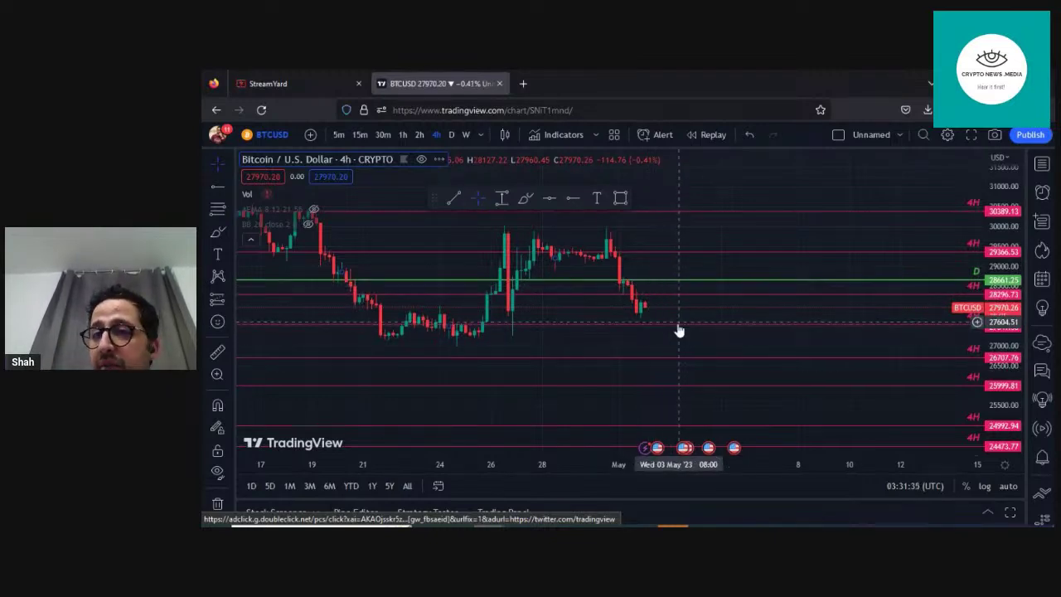
Switch to the 30-minute timeframe and narrow the price range to about 27600–28400.
click(377, 134)
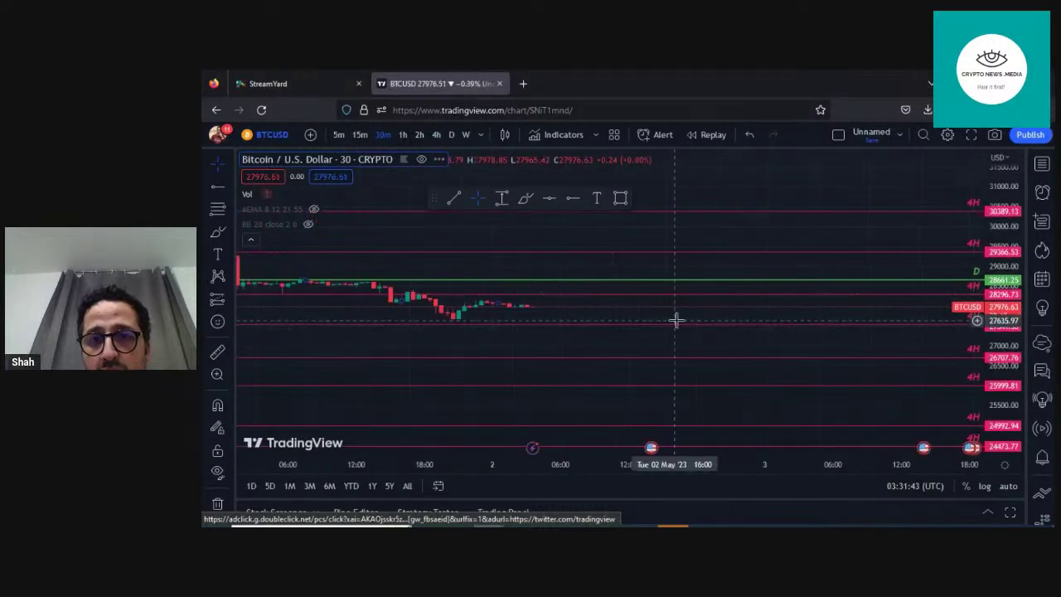
scroll(676, 319, down, 2)
drag(1003, 344, 1004, 188)
drag(1004, 386, 1011, 236)
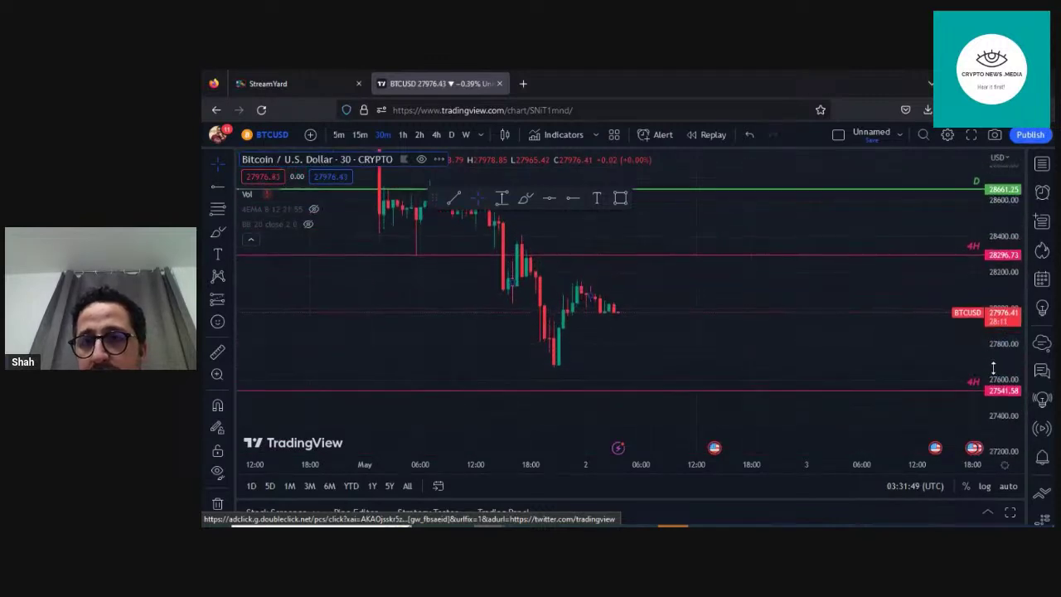
drag(1002, 383, 1000, 331)
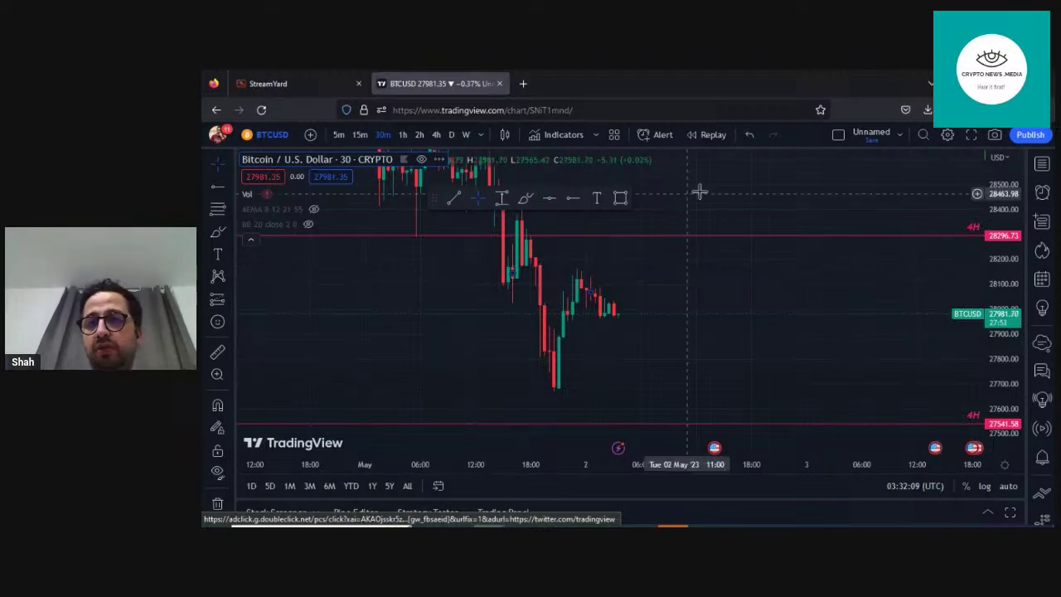
Widen the price range to reveal the daily 28661.25 level and adjust the lower 4H red line.
scroll(710, 241, down, 2)
scroll(831, 317, down, 3)
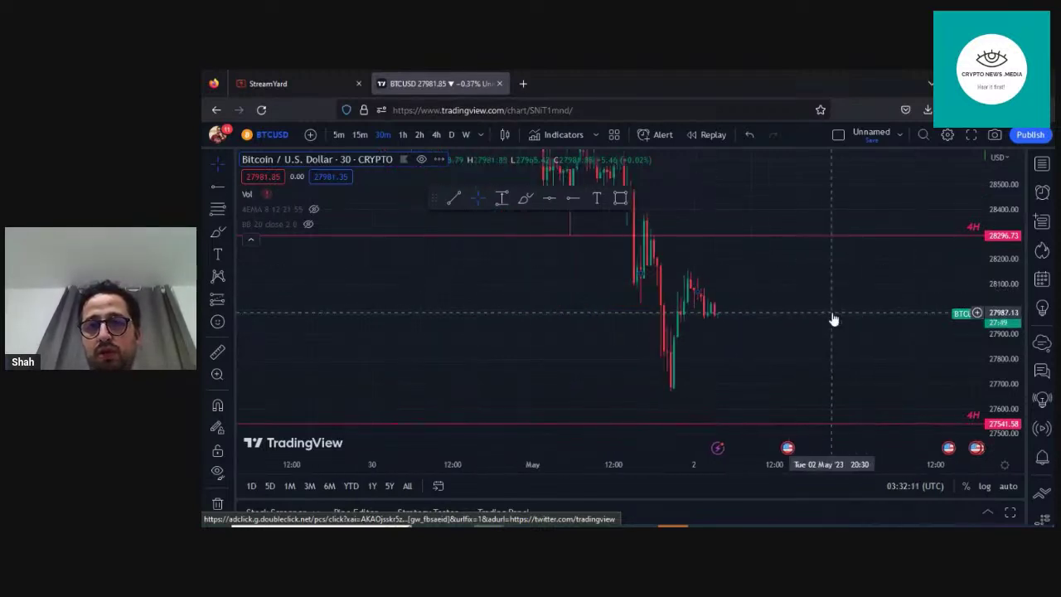
drag(1015, 196, 1015, 222)
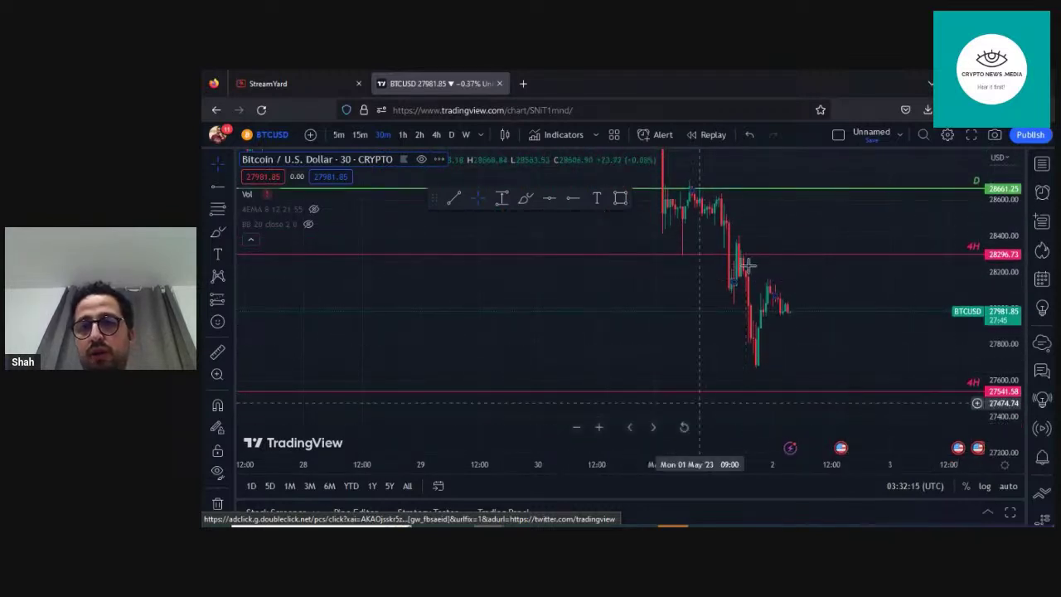
scroll(815, 348, up, 1)
scroll(816, 348, up, 4)
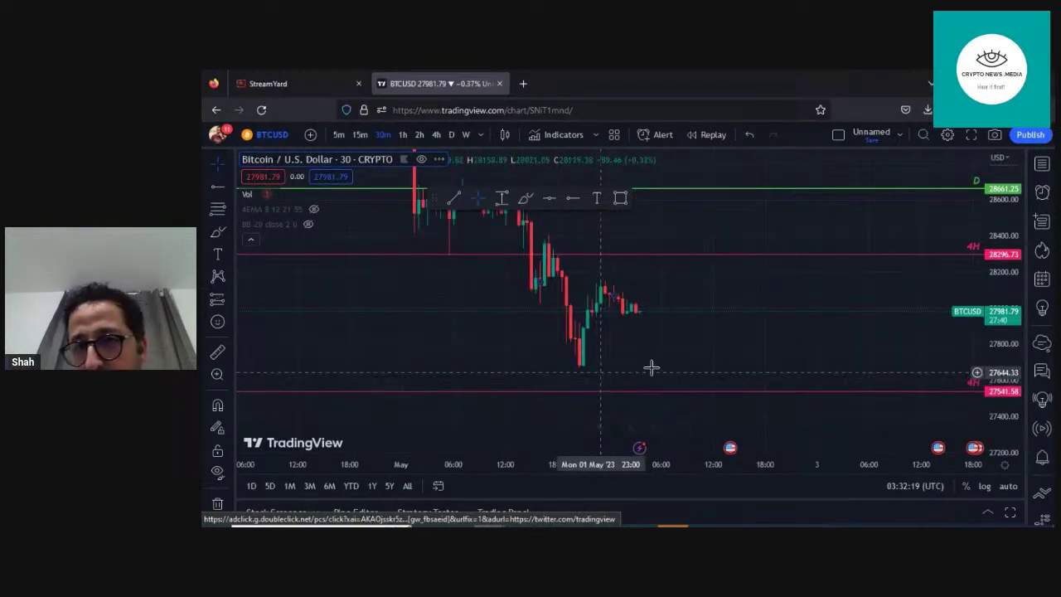
drag(671, 385, 659, 395)
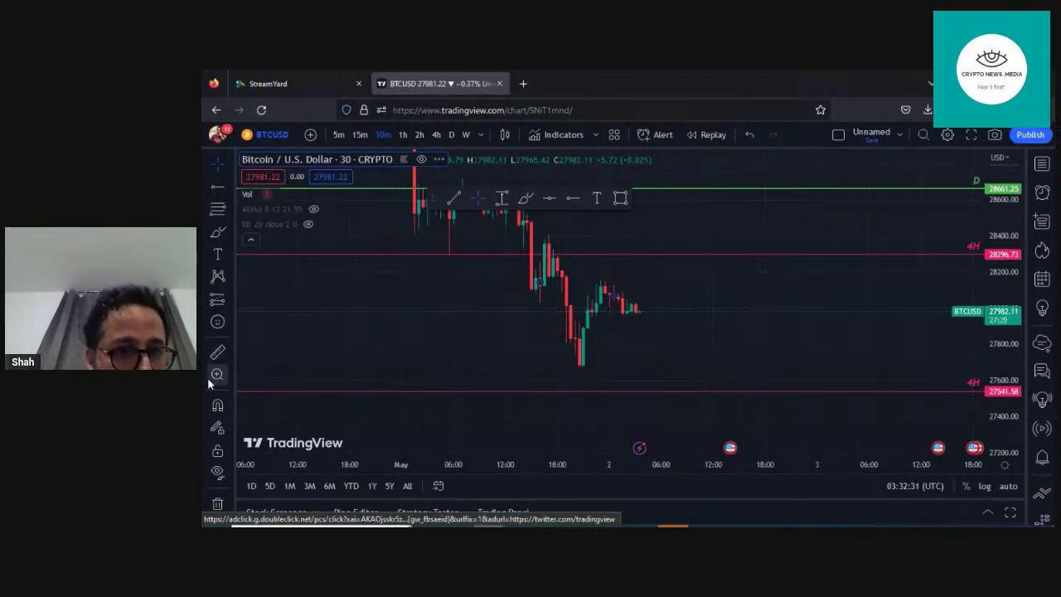
Start a ruler measurement at the 27543.96 4H ray, spanning 477.61 (1.73%) over 13 bars.
click(217, 351)
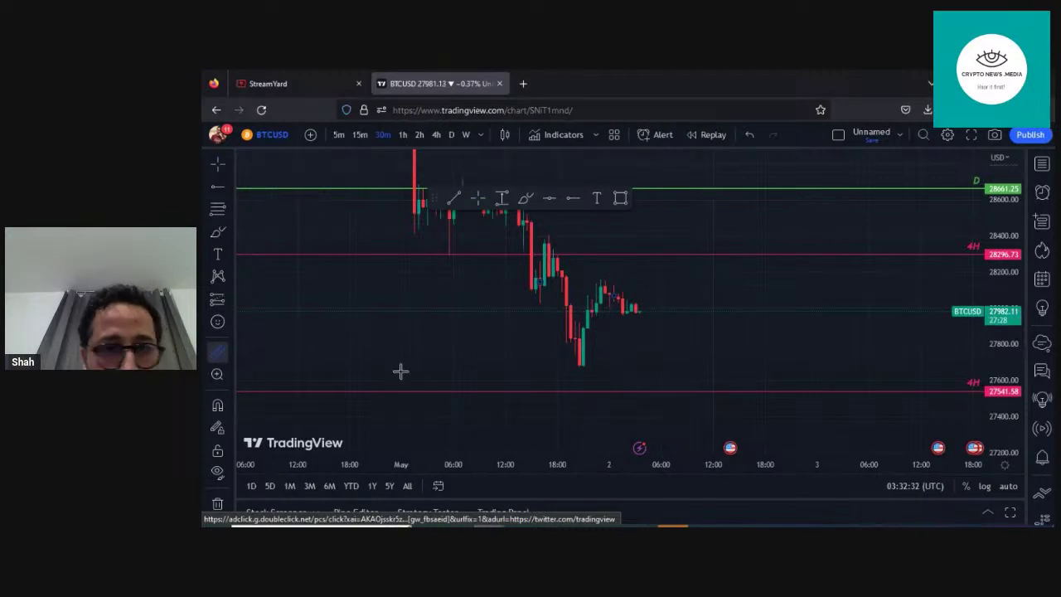
click(709, 389)
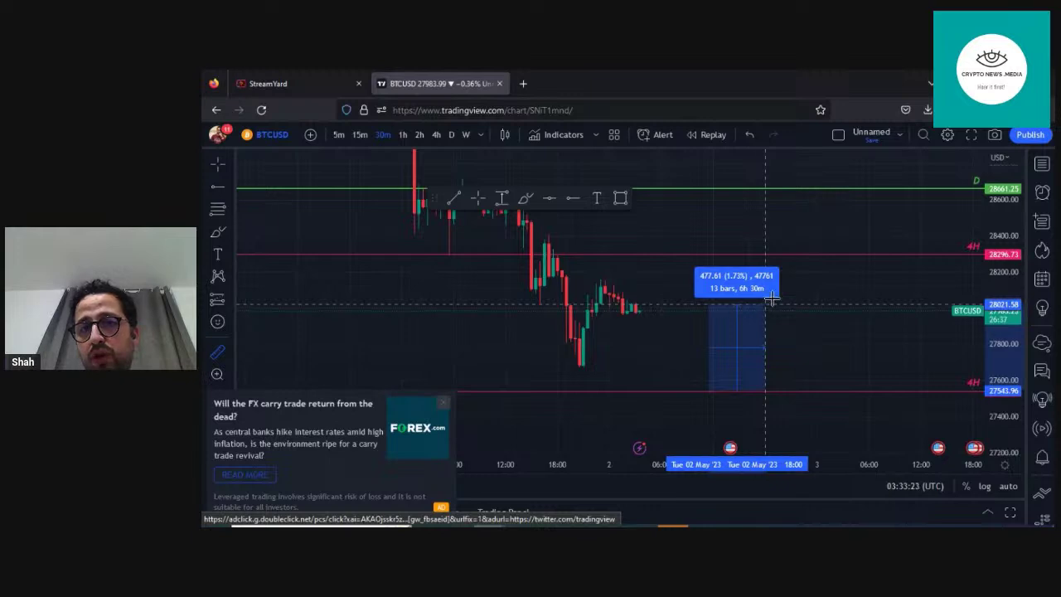
Fix the measurement at 560.68 (2.04%) over 16 bars up to 28104.64 and close the Forex ad.
click(775, 288)
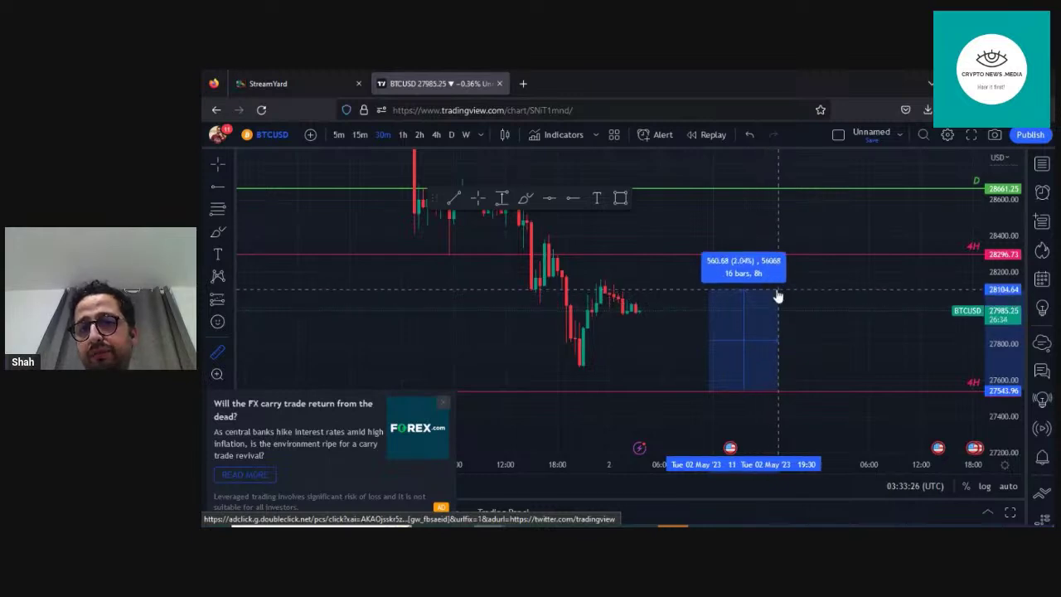
click(443, 402)
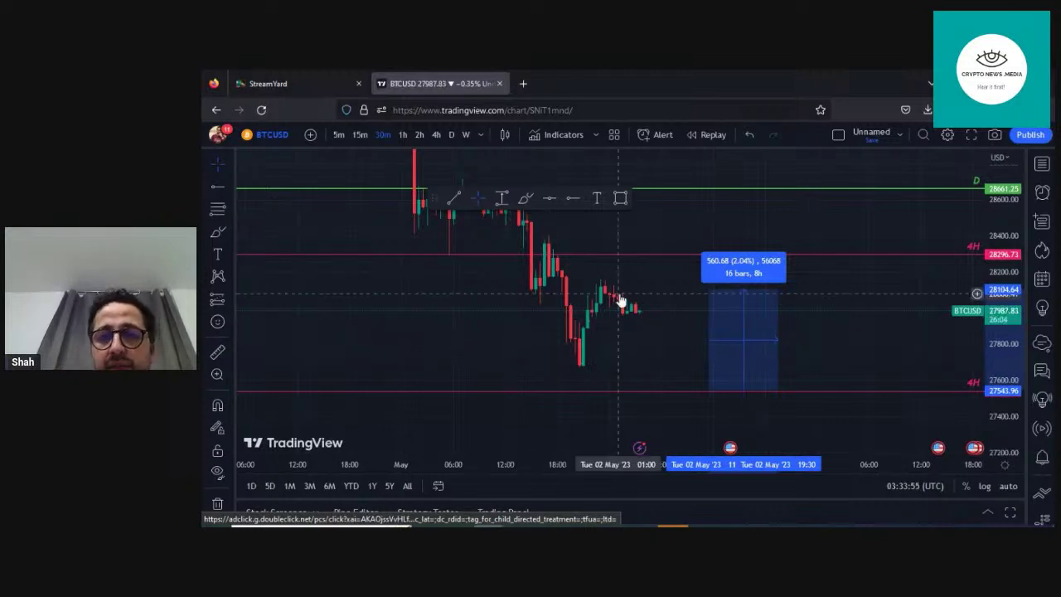
scroll(659, 308, down, 2)
scroll(673, 308, up, 4)
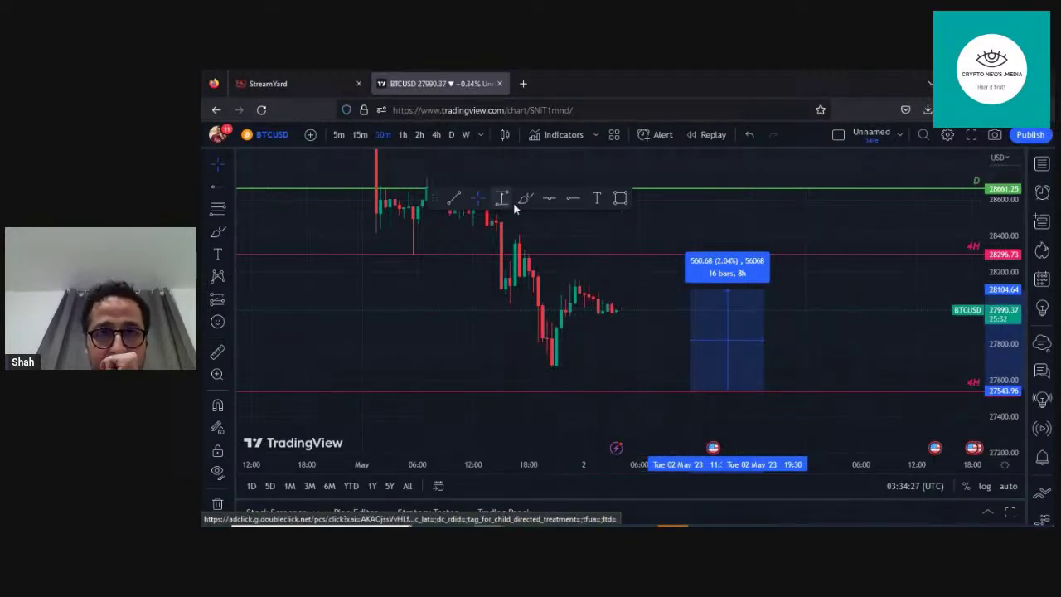
Measure the latest bounce from low to high, about 1.59% over 7 bars, then remove it.
click(217, 352)
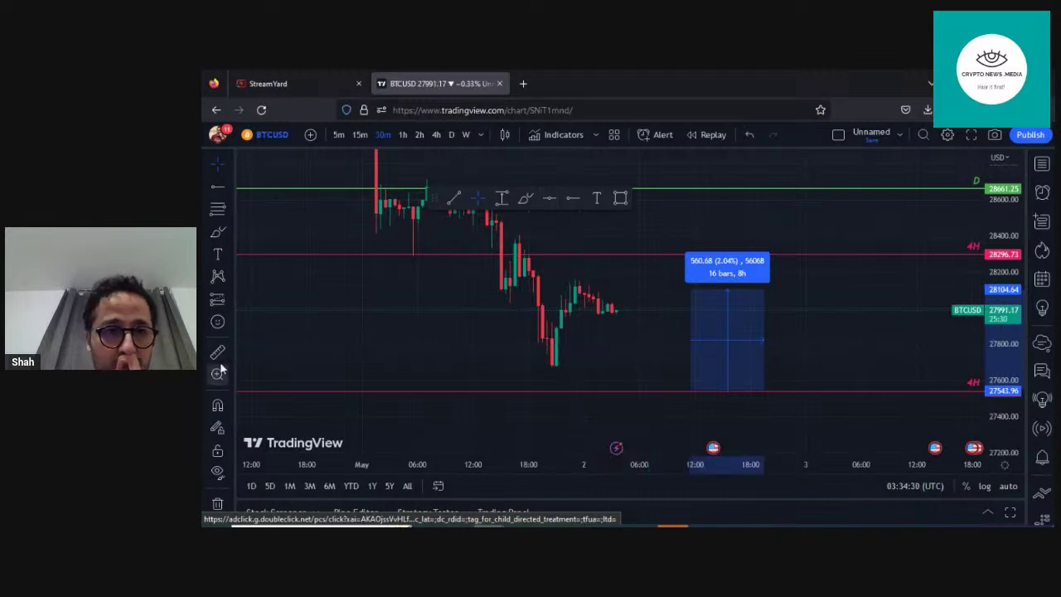
click(584, 364)
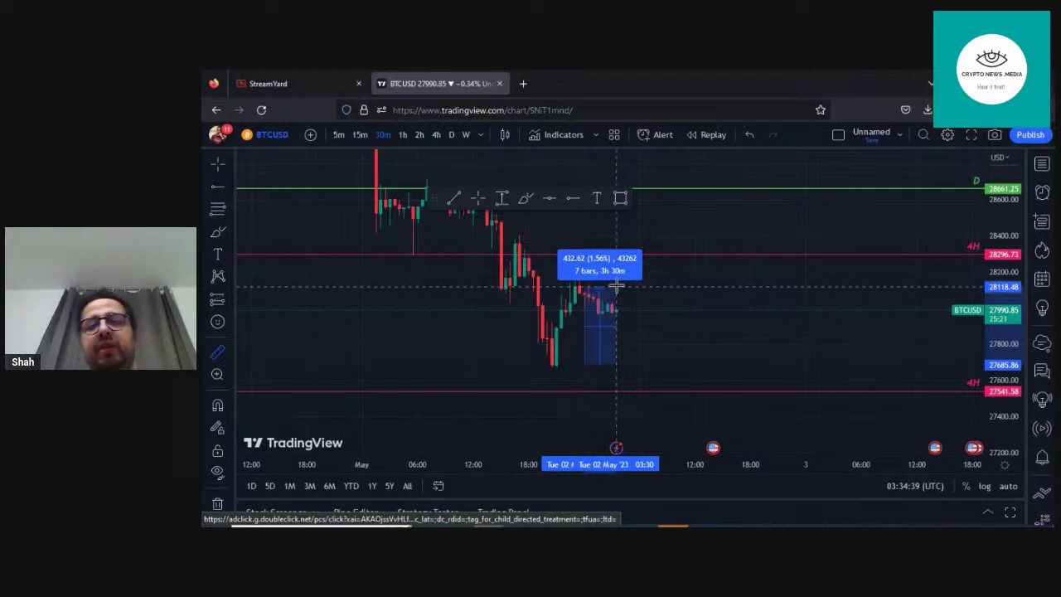
click(616, 285)
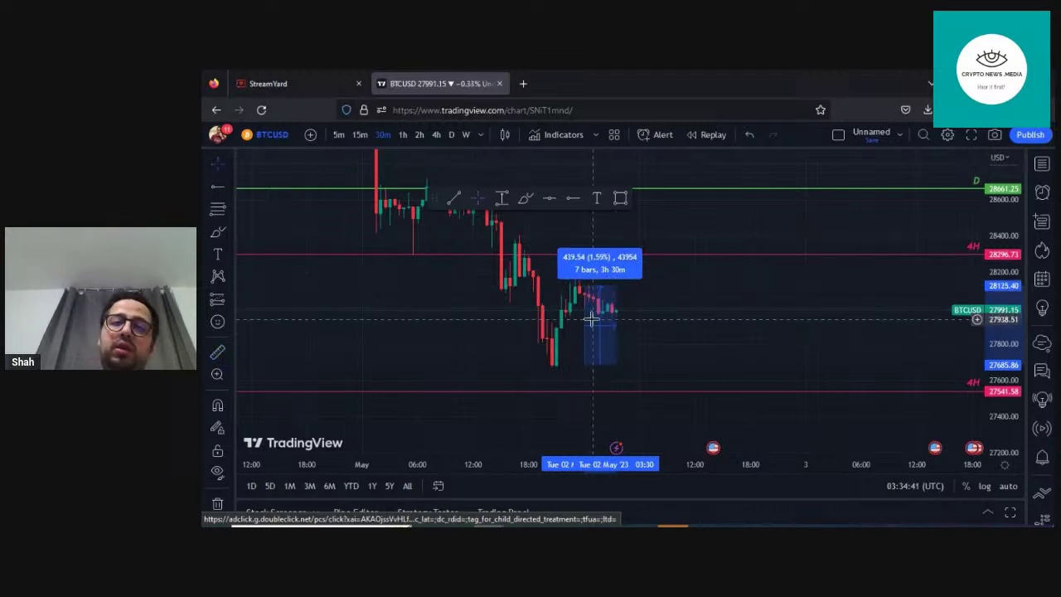
click(706, 332)
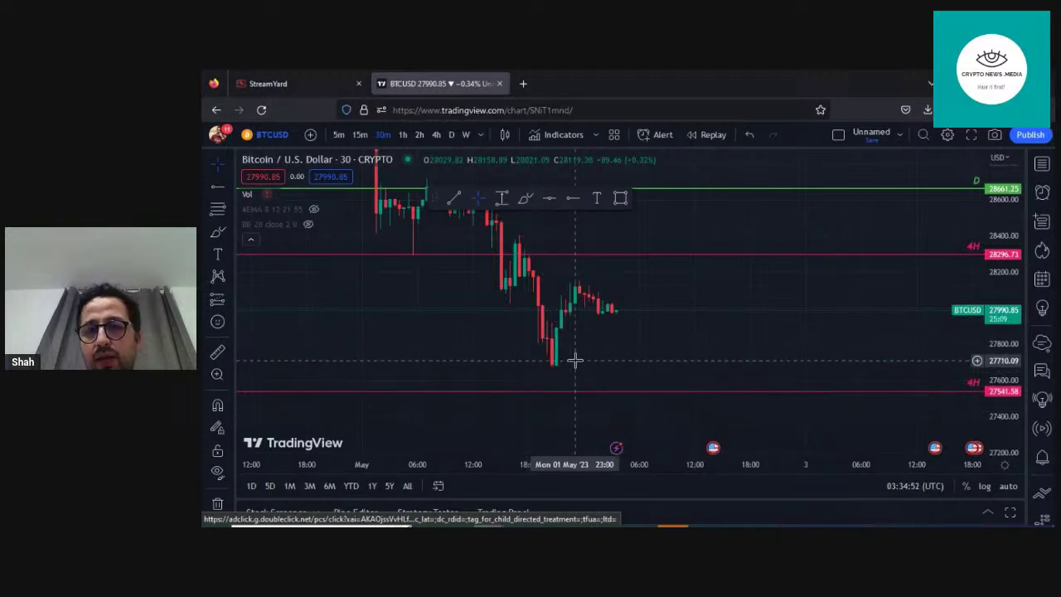
Pan and zoom out the 30-minute chart to a multi-day view from late April.
drag(649, 315, 722, 319)
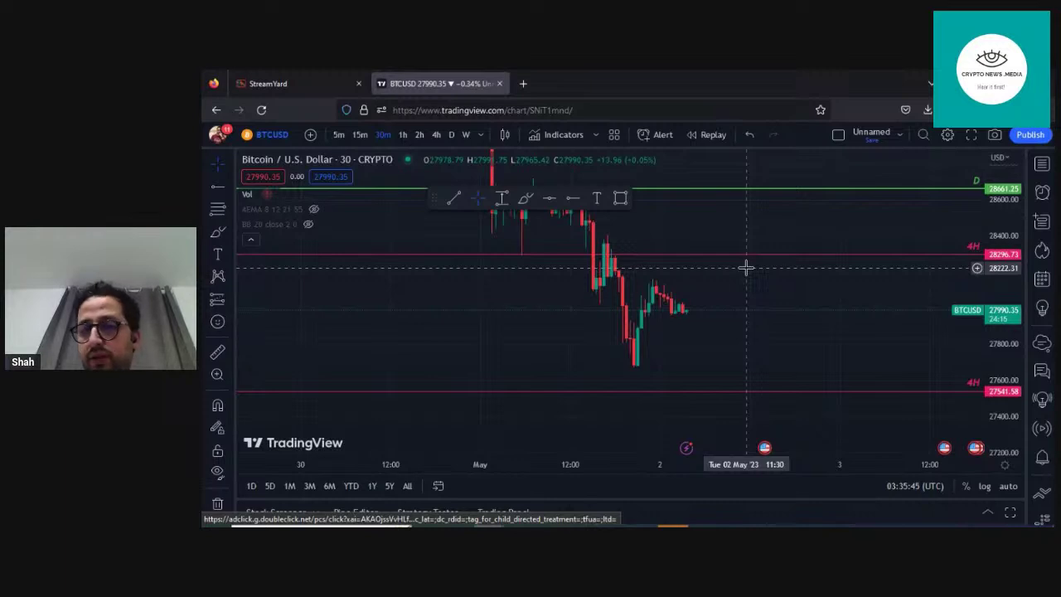
scroll(746, 267, down, 10)
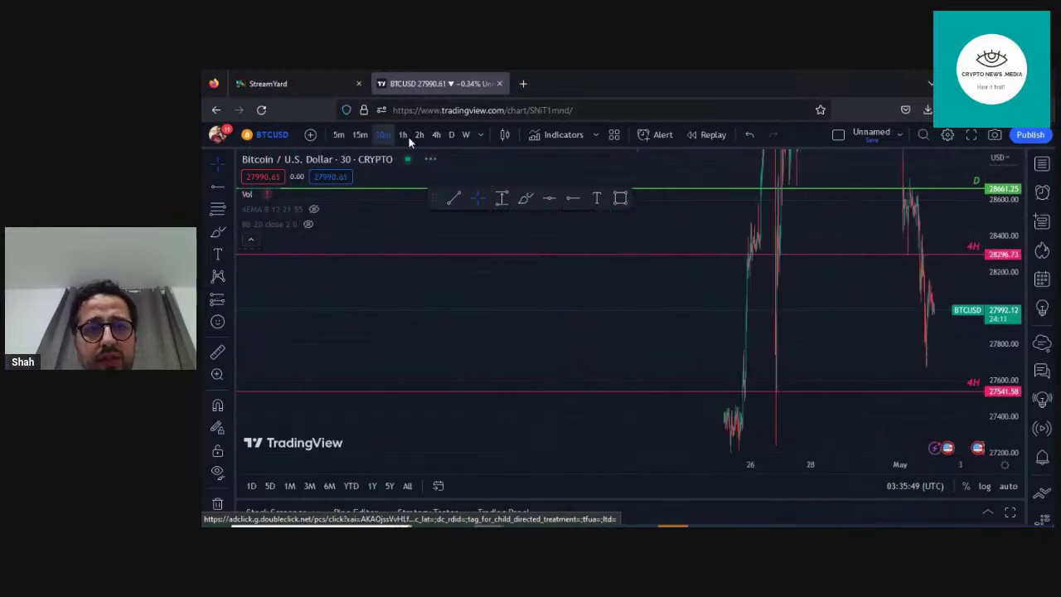
Switch to the 4h timeframe and widen the price range between the 32097.29 and 21587.38 levels.
click(436, 135)
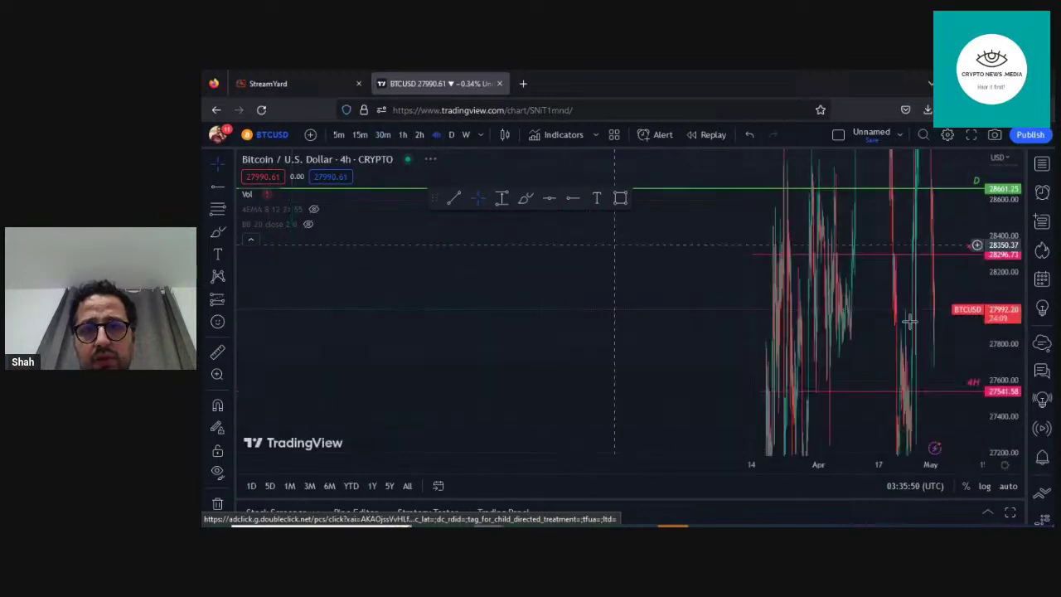
drag(1004, 230, 990, 442)
drag(870, 373, 538, 351)
scroll(621, 319, up, 2)
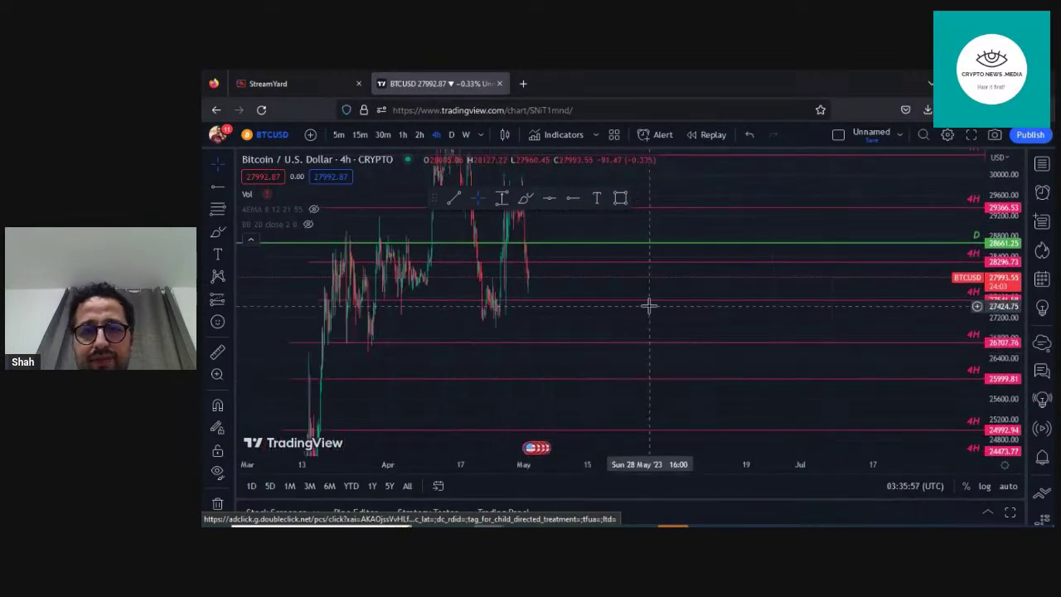
drag(994, 222, 990, 368)
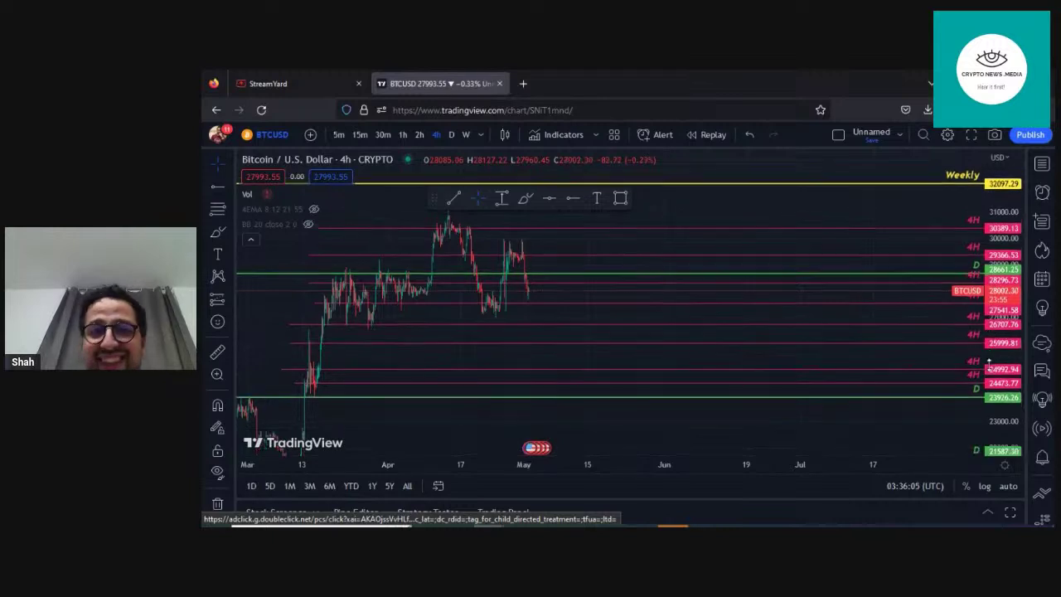
Switch BTCUSD to weekly candles and compress the price scale to show history since 2014.
click(460, 139)
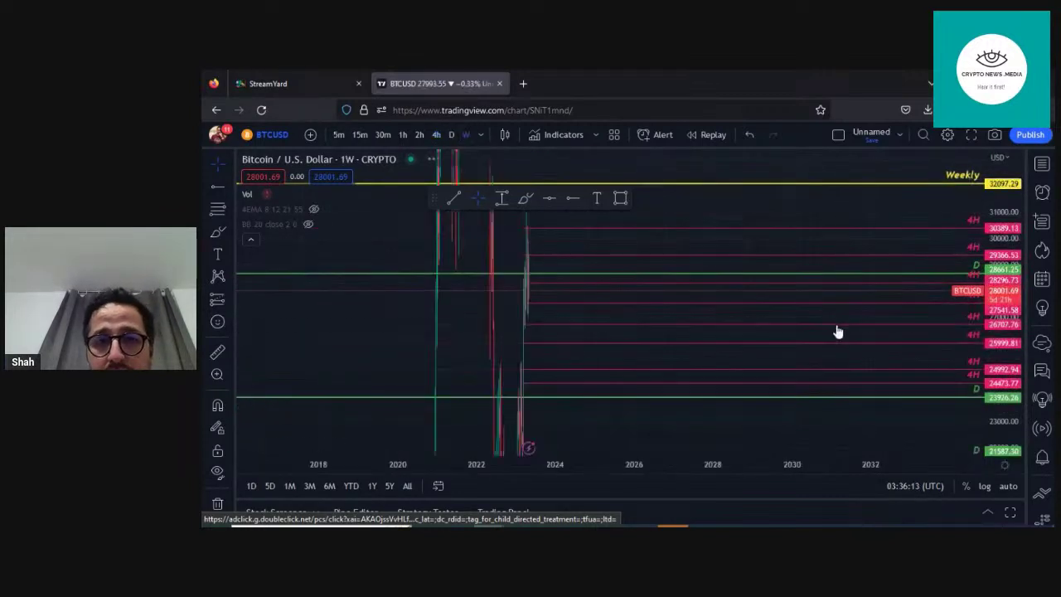
drag(1017, 207, 993, 511)
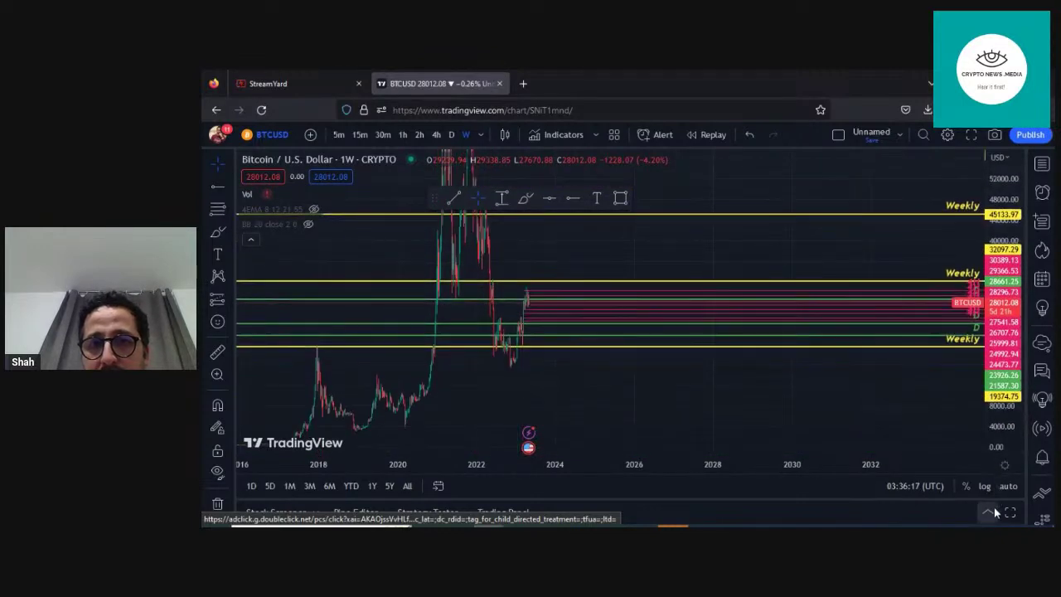
drag(1004, 272, 1000, 322)
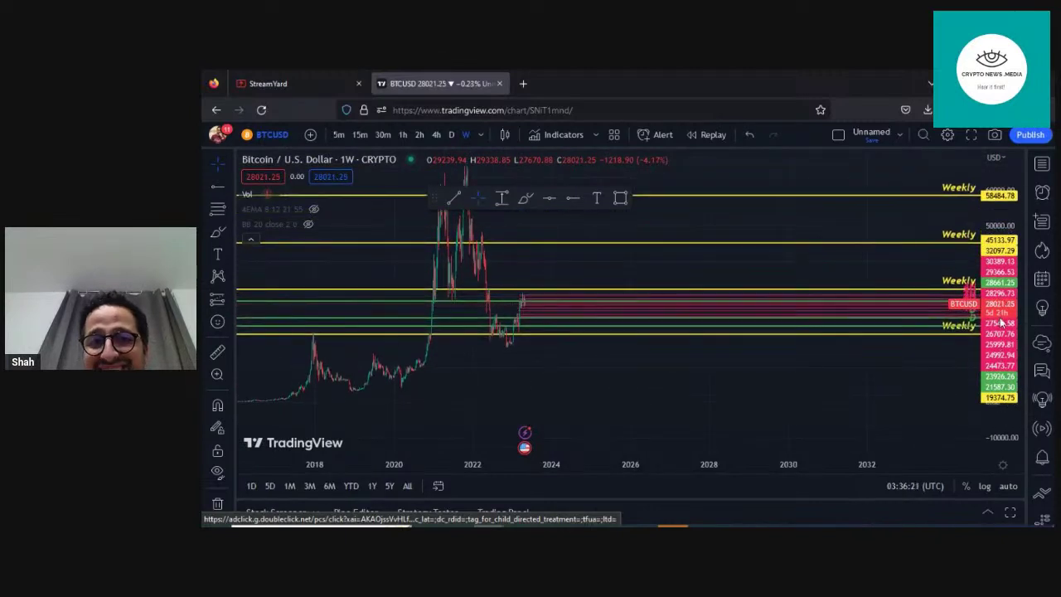
drag(765, 381, 867, 403)
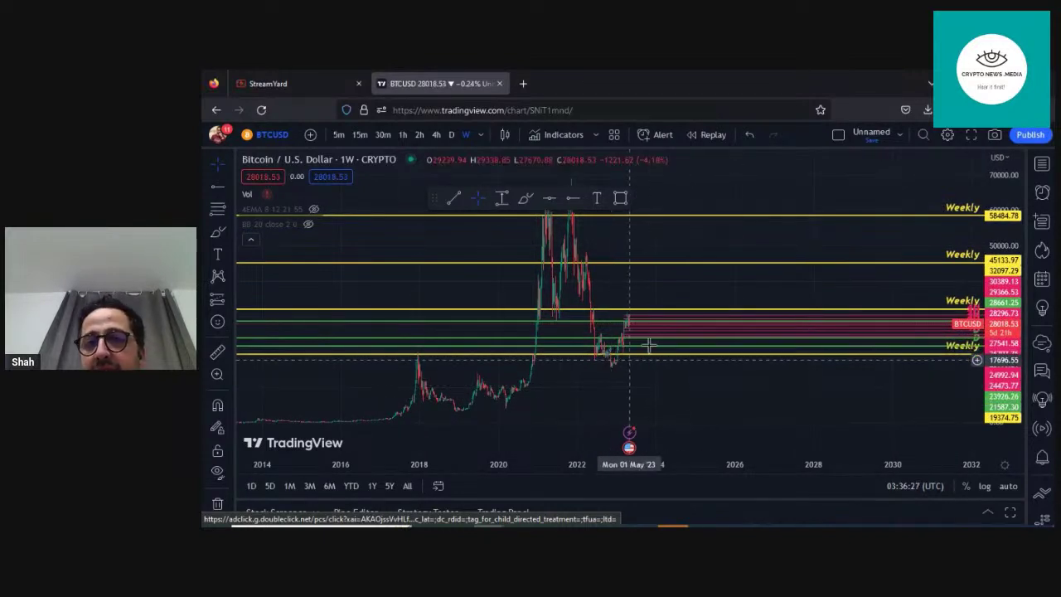
drag(665, 315, 642, 344)
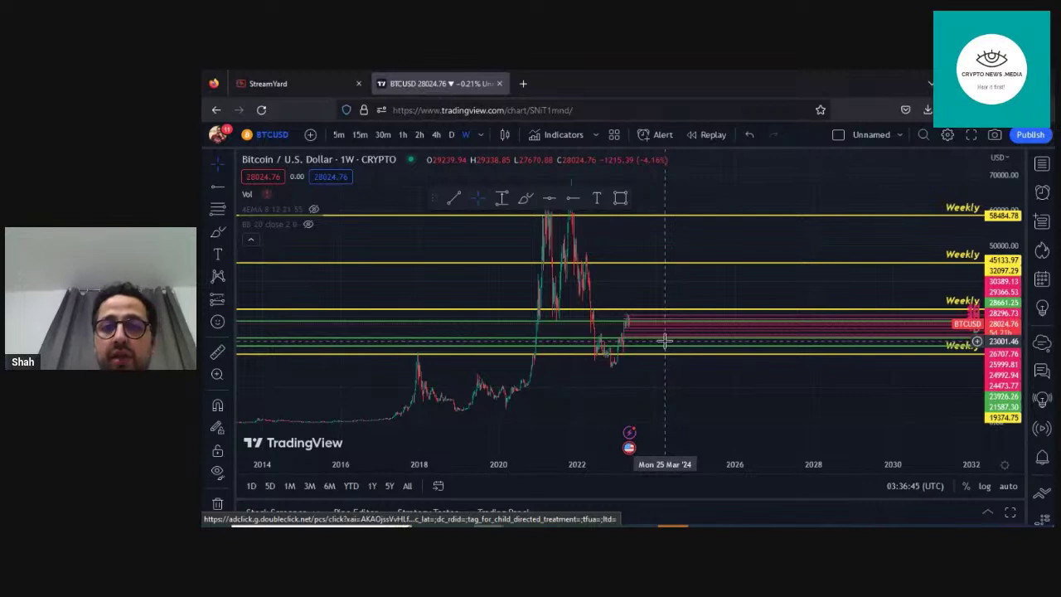
Zoom the weekly chart in and pan to the 2022–2023 candles below the 45133.97 level.
scroll(689, 355, up, 3)
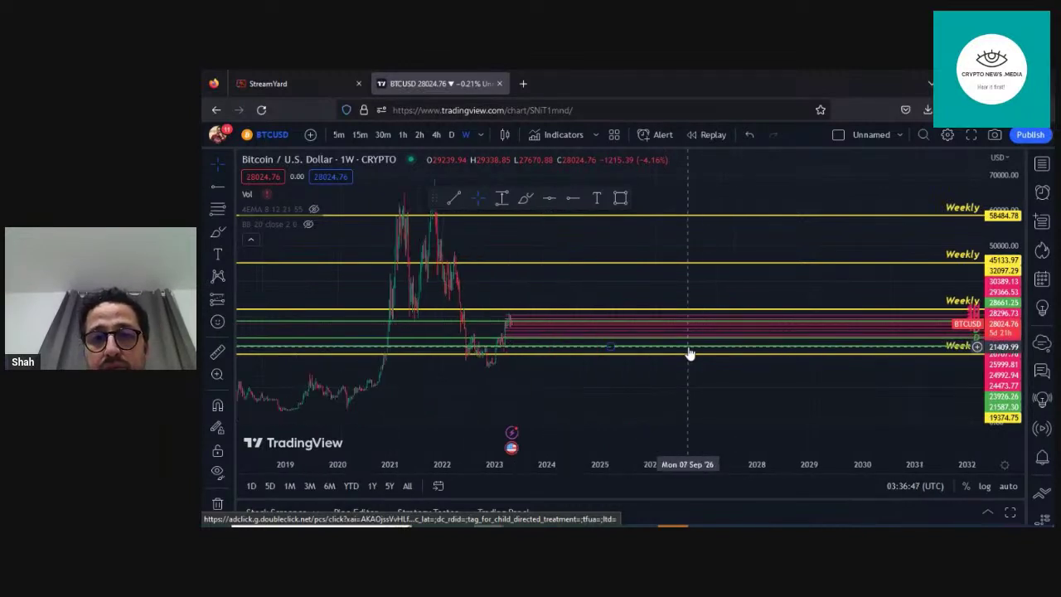
scroll(664, 387, up, 2)
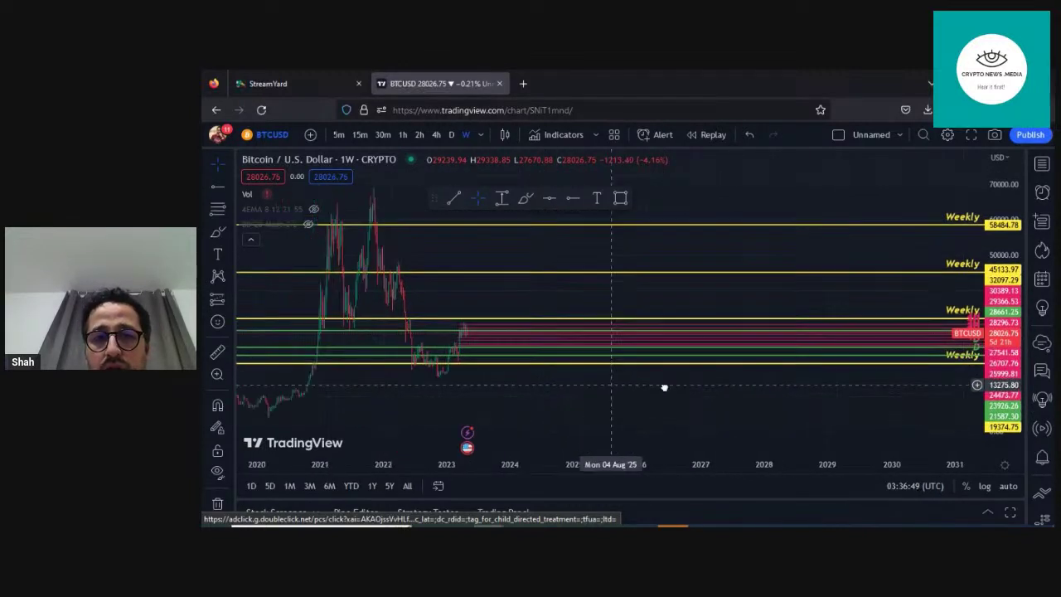
scroll(663, 387, up, 2)
scroll(555, 356, up, 1)
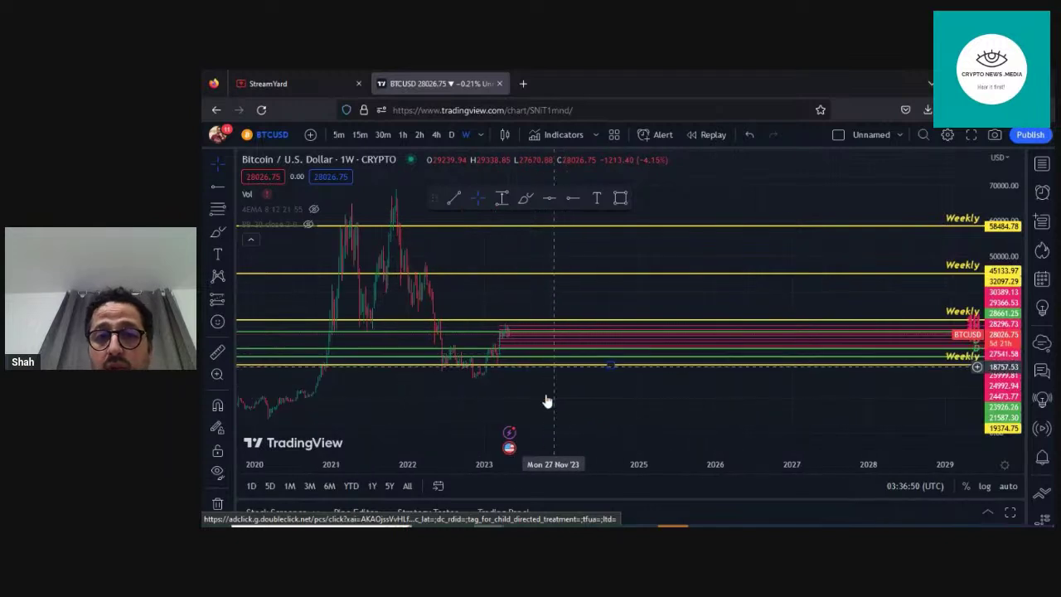
scroll(547, 401, up, 2)
scroll(692, 388, up, 1)
scroll(692, 388, left, 2)
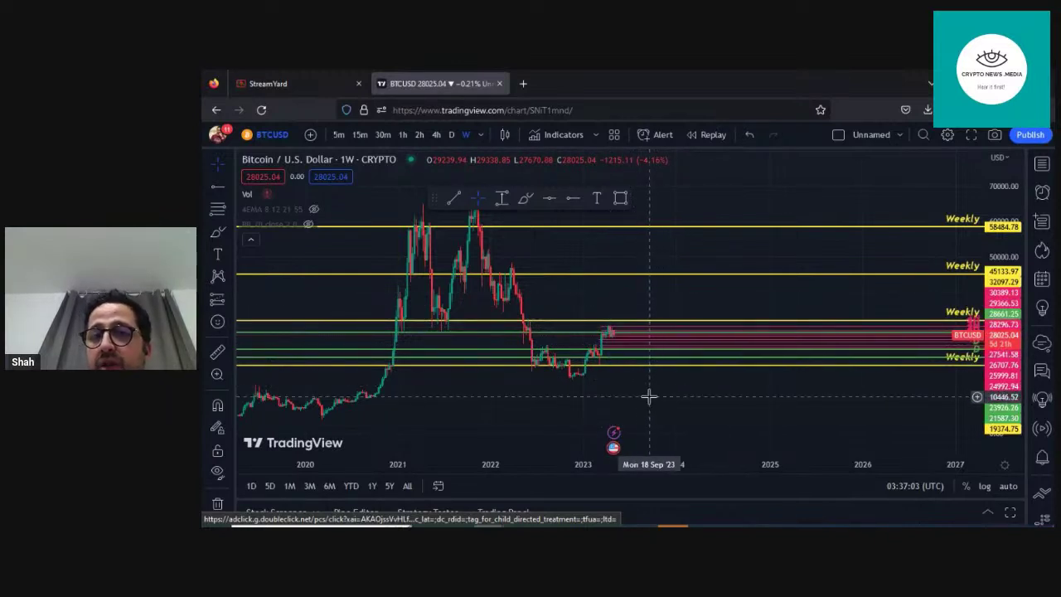
scroll(622, 365, up, 3)
scroll(547, 375, up, 2)
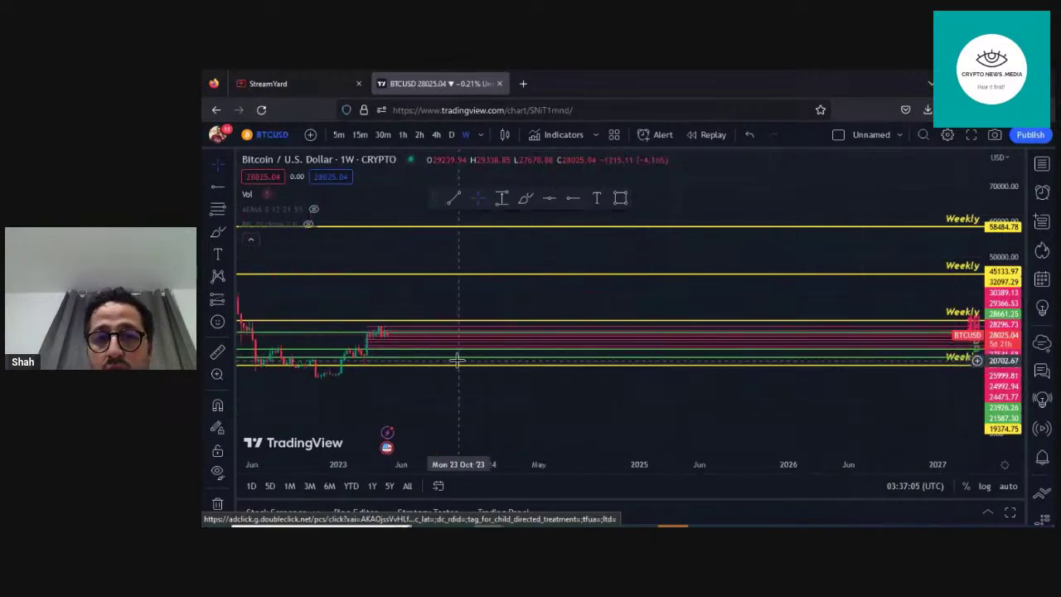
drag(653, 407, 509, 390)
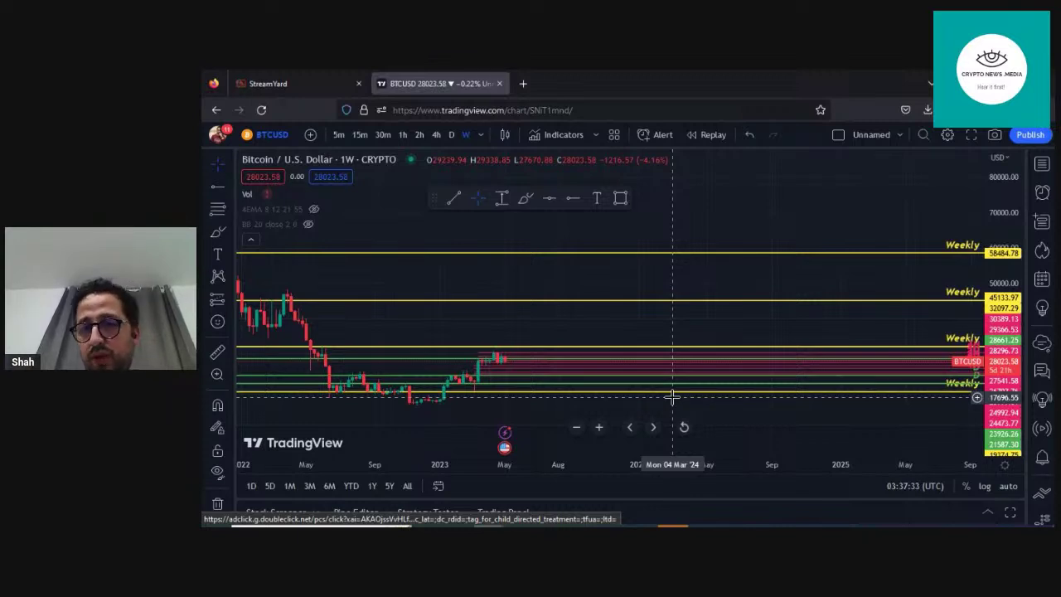
Reveal two hidden viewer comments in StreamYard, then return to the TradingView chart.
click(263, 86)
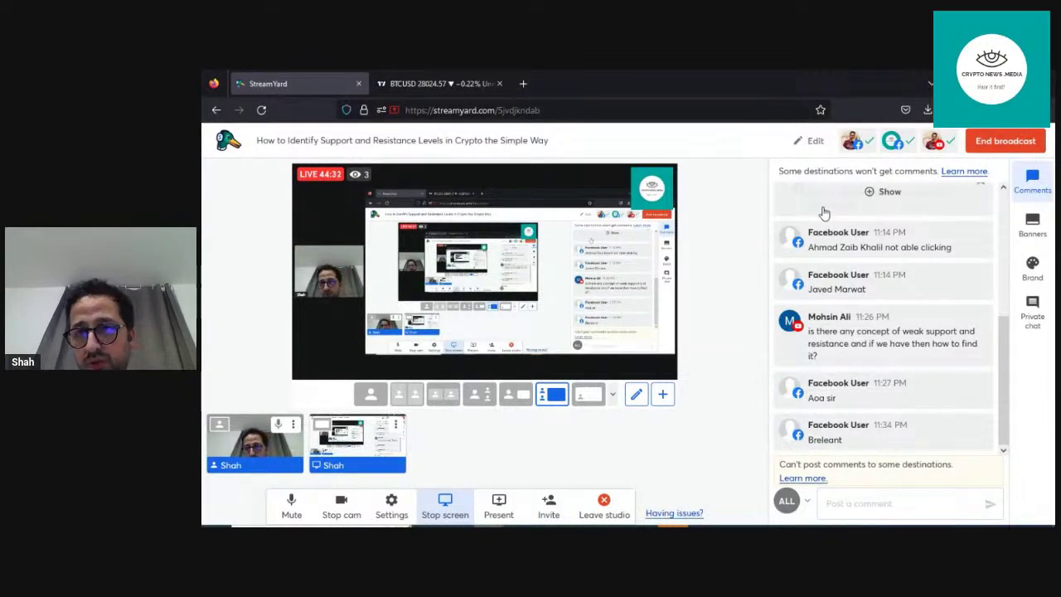
click(821, 211)
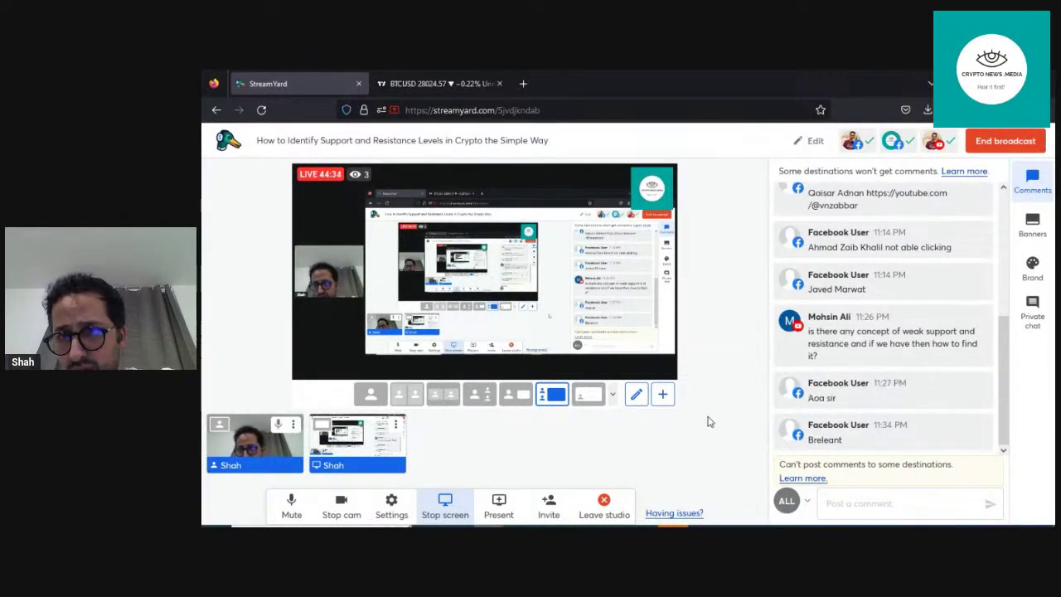
scroll(862, 417, up, 1)
click(857, 393)
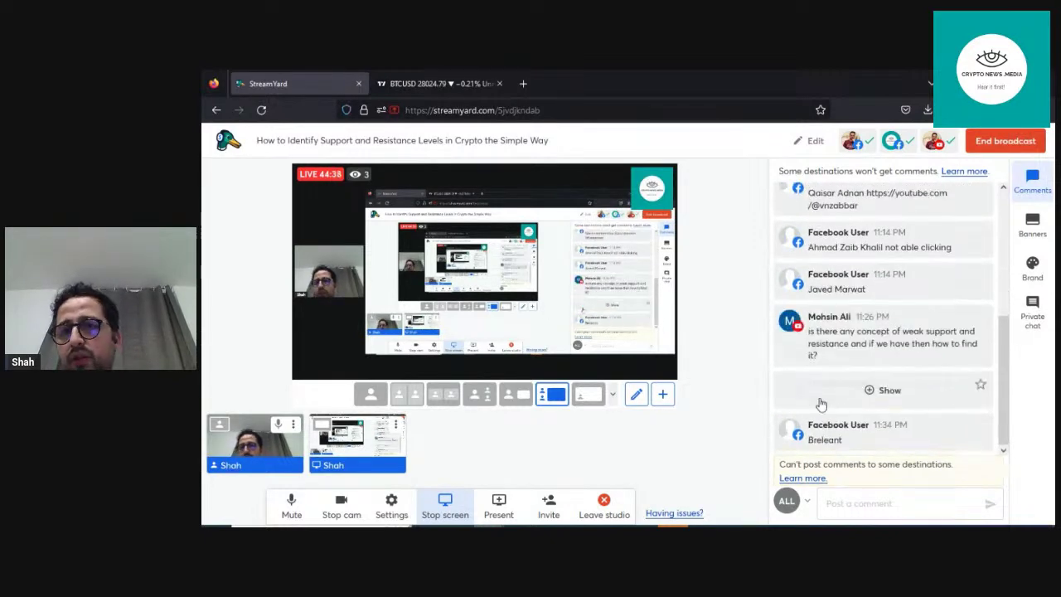
scroll(867, 411, up, 5)
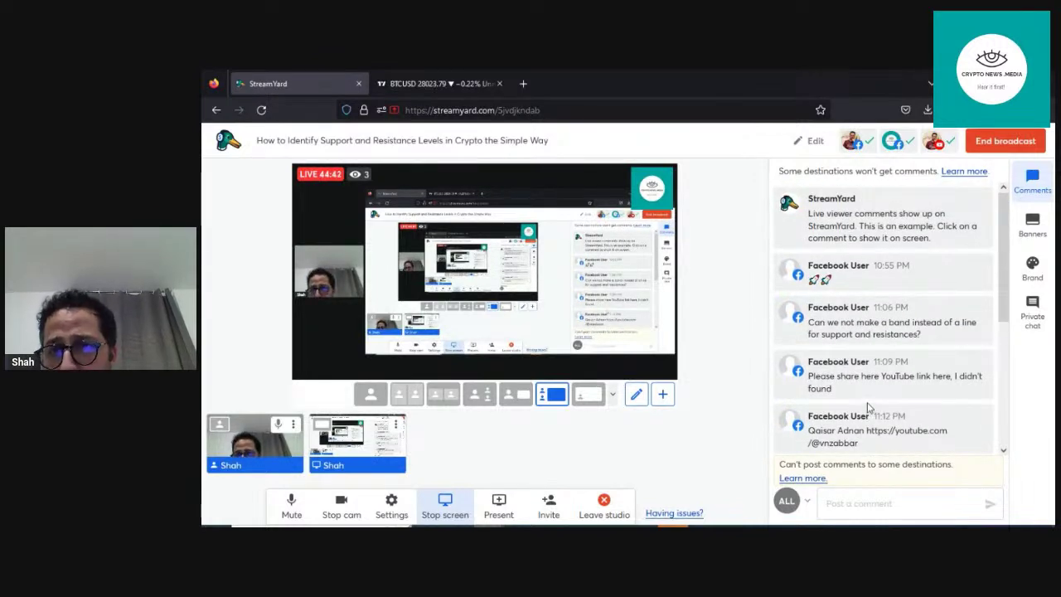
scroll(867, 411, down, 5)
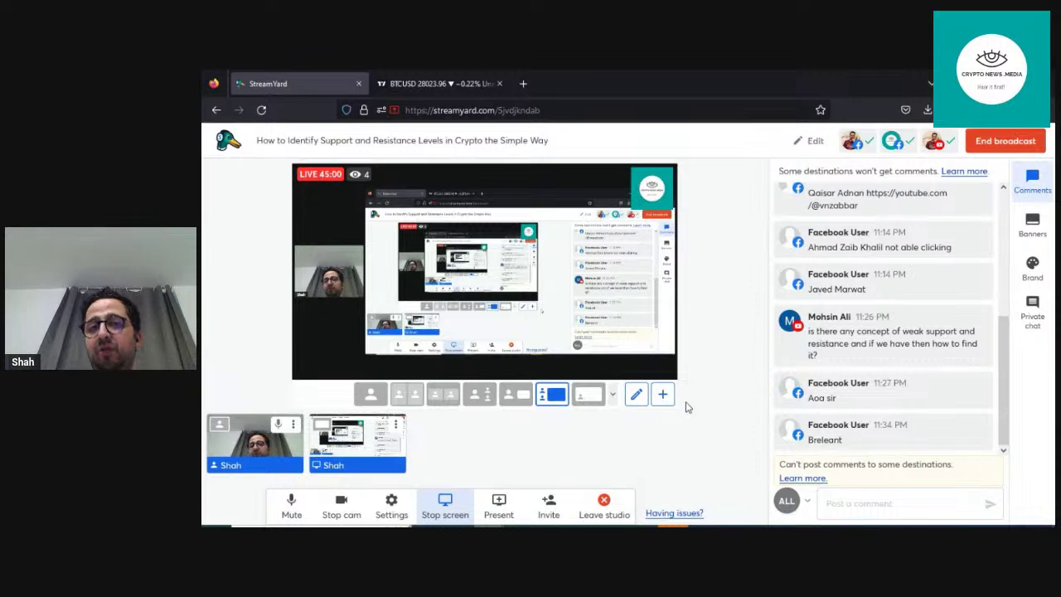
key(ctrl+Tab)
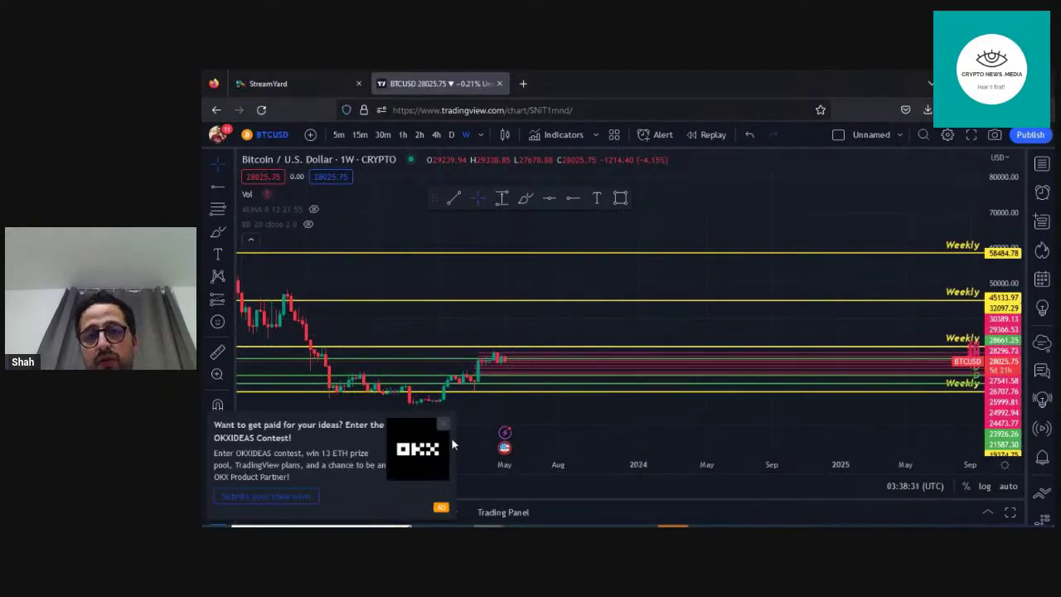
Close the OKX contest ad at the bottom-left of the weekly chart.
click(443, 424)
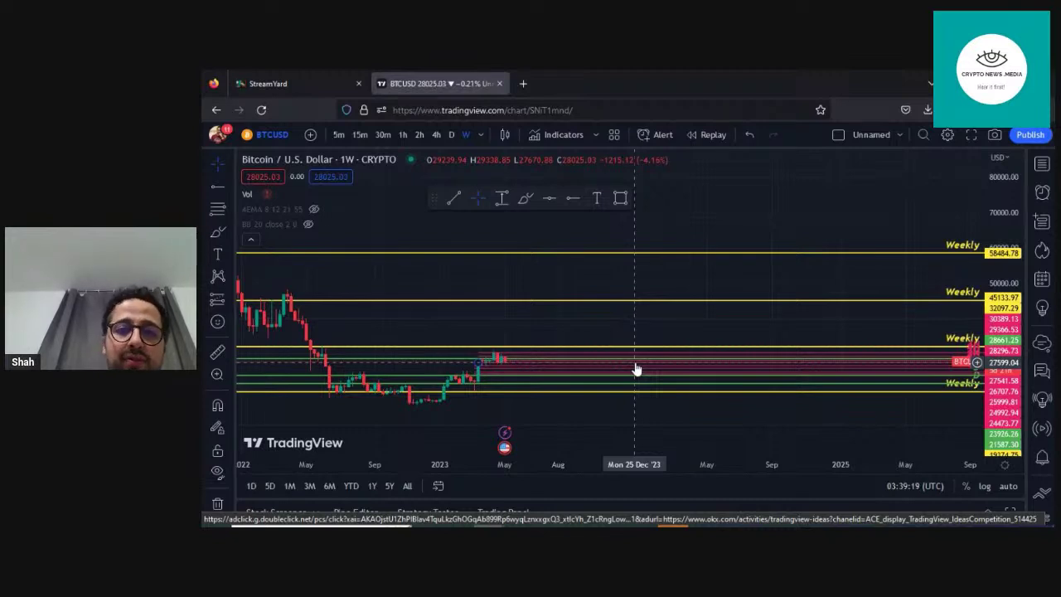
Zoom and pan the weekly chart to show the 2020–2023 candles against the weekly levels.
scroll(580, 386, up, 3)
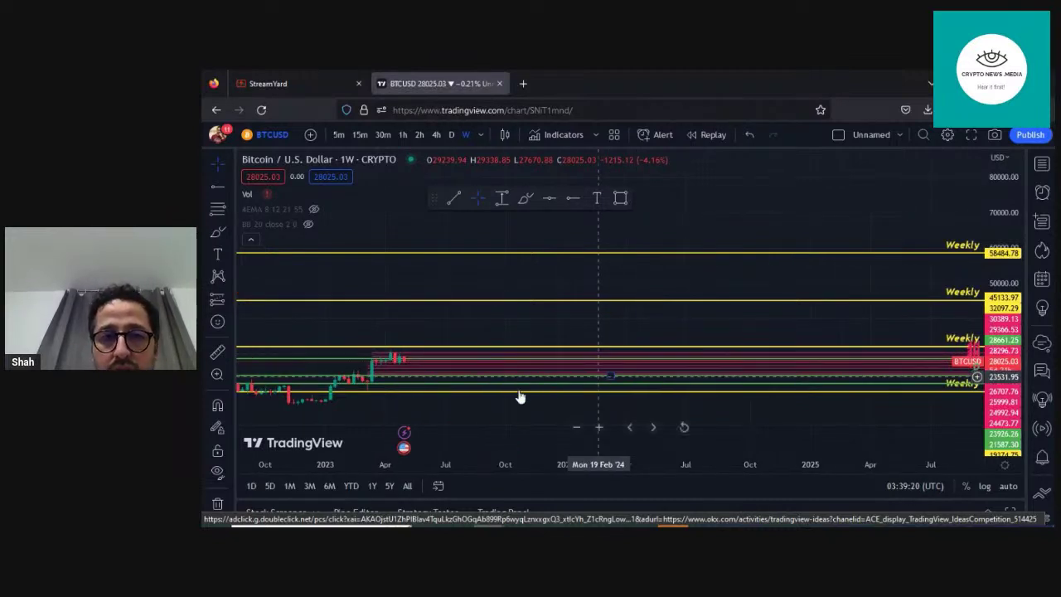
drag(521, 397, 397, 378)
drag(642, 326, 788, 310)
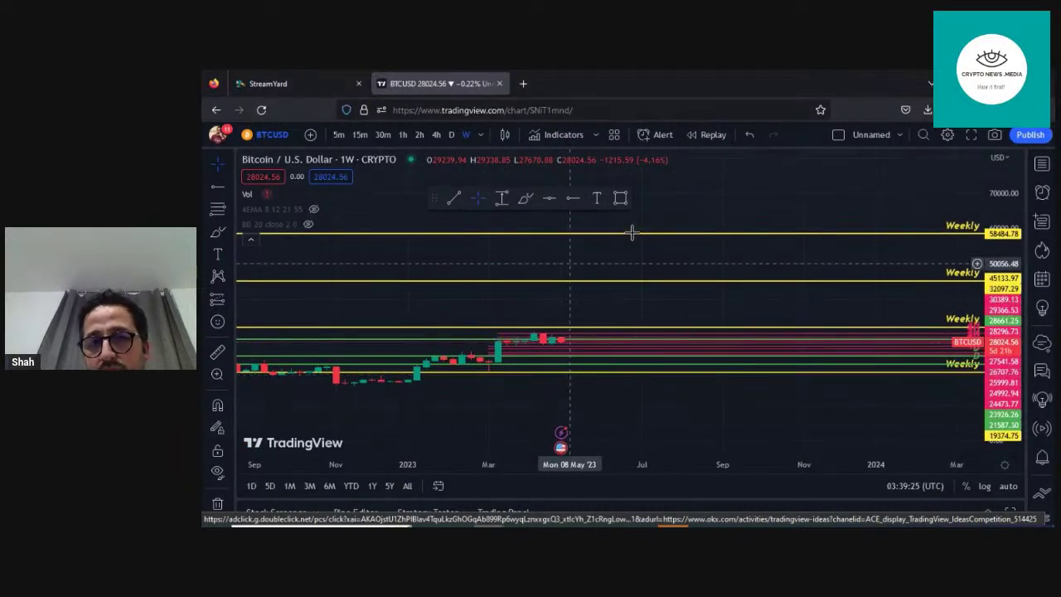
scroll(582, 382, down, 6)
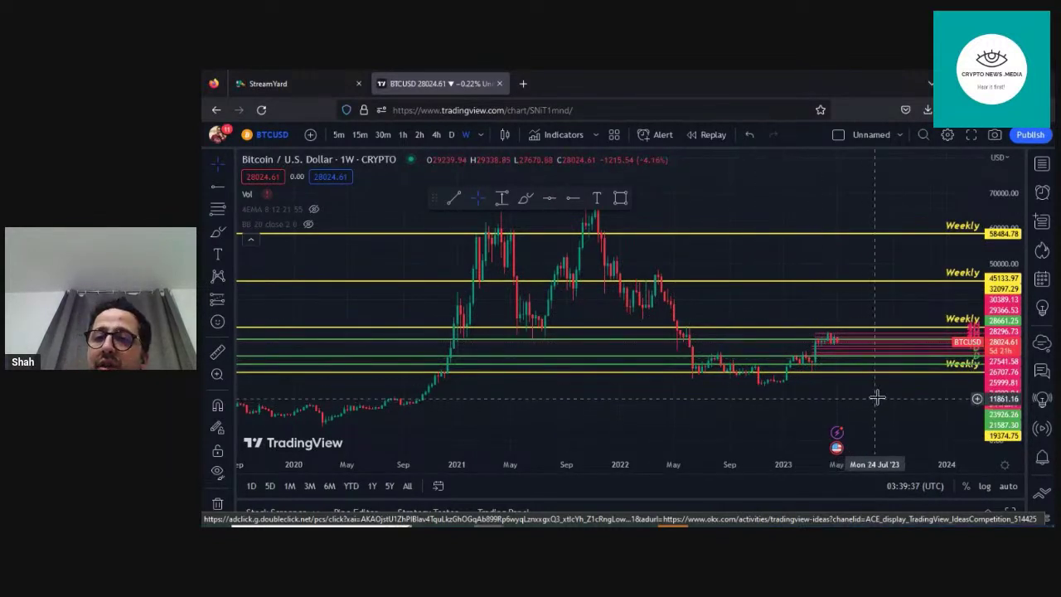
drag(880, 395, 805, 401)
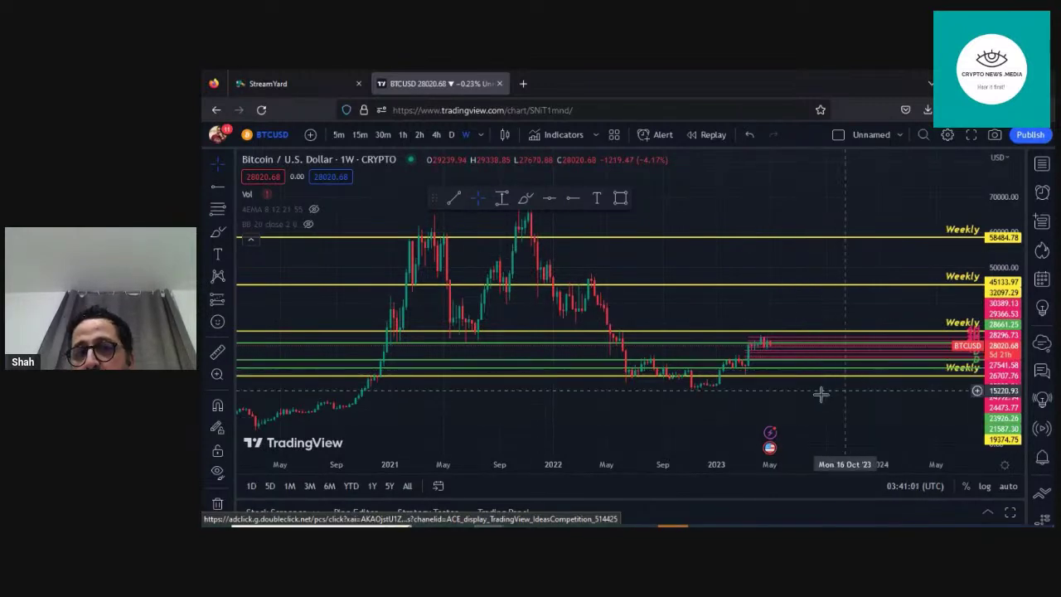
Pan the weekly chart across 2017–2024 and briefly select the horizontal level near 19288.
drag(497, 407, 708, 378)
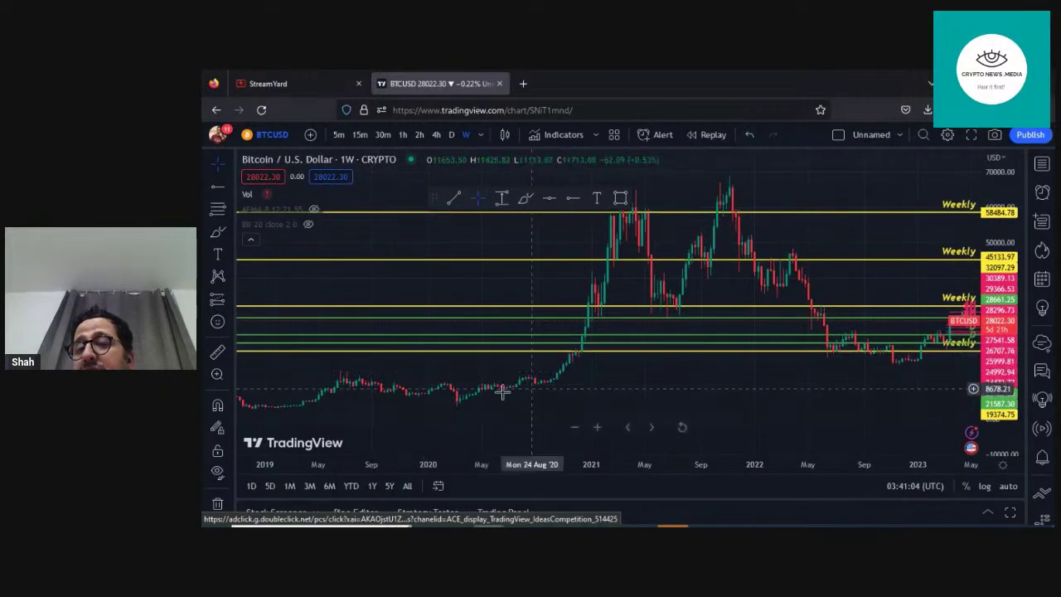
drag(833, 386, 555, 427)
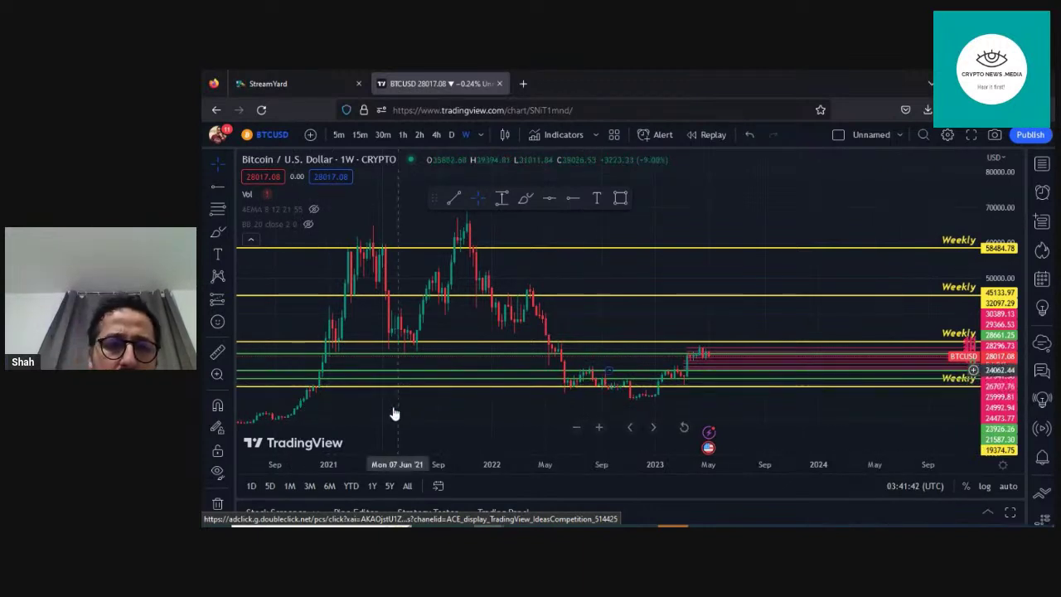
drag(450, 415, 983, 370)
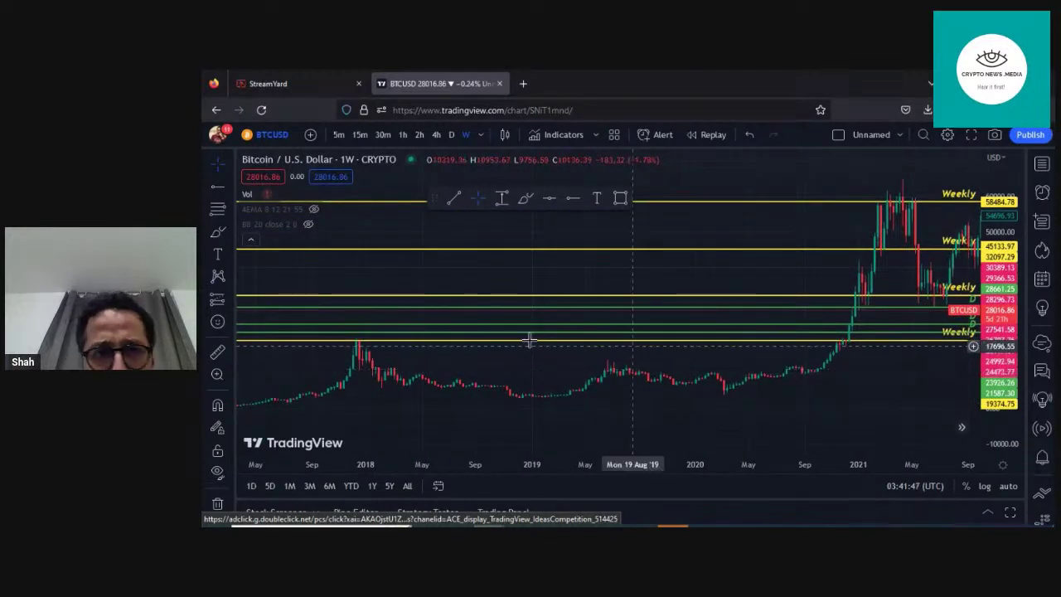
click(319, 339)
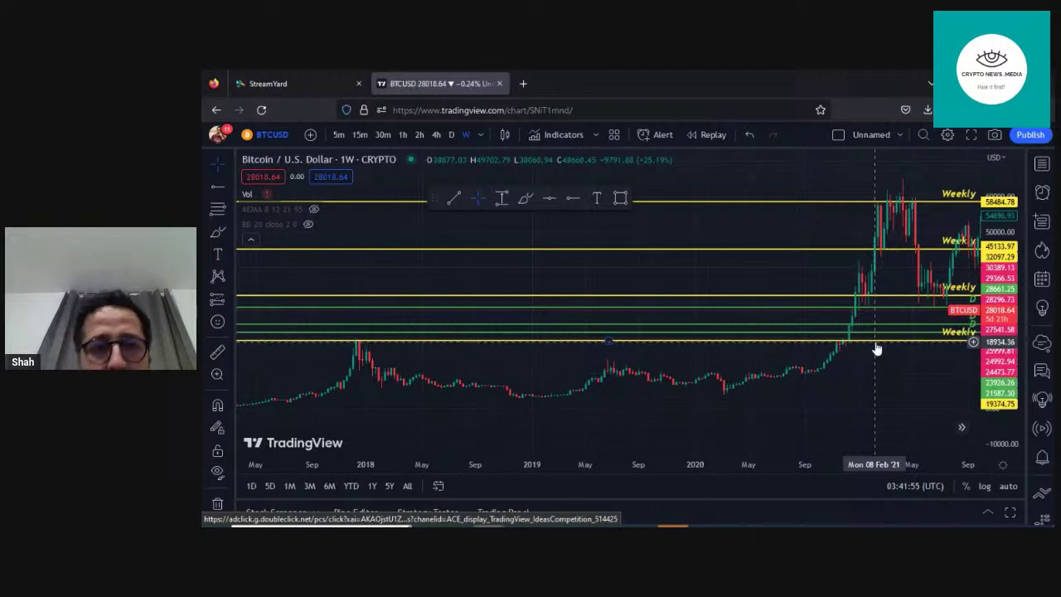
click(456, 353)
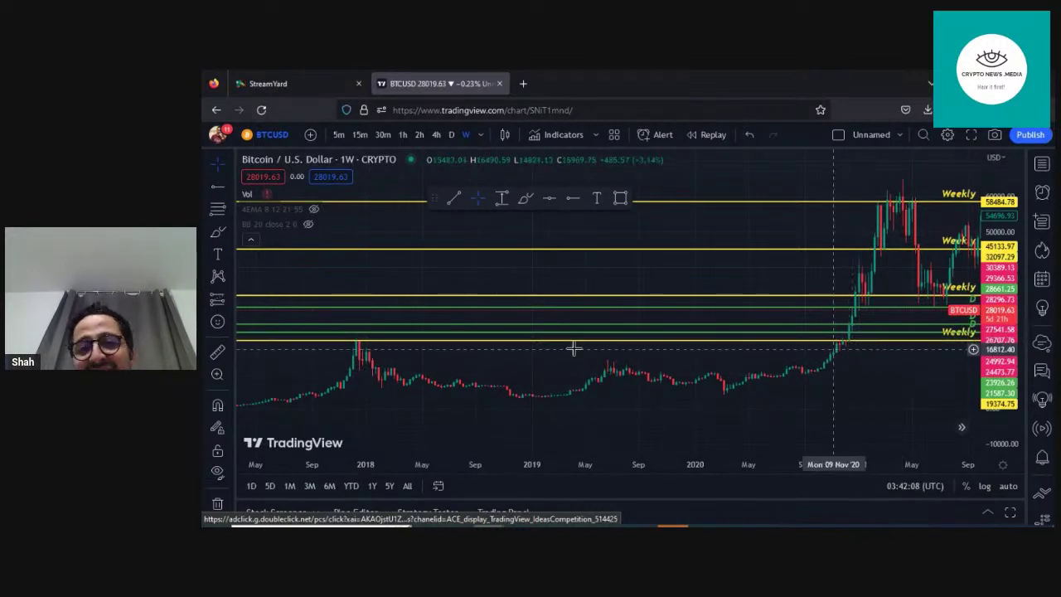
Pan the weekly chart back and forth across the 2017–2022 price history.
drag(757, 365, 540, 375)
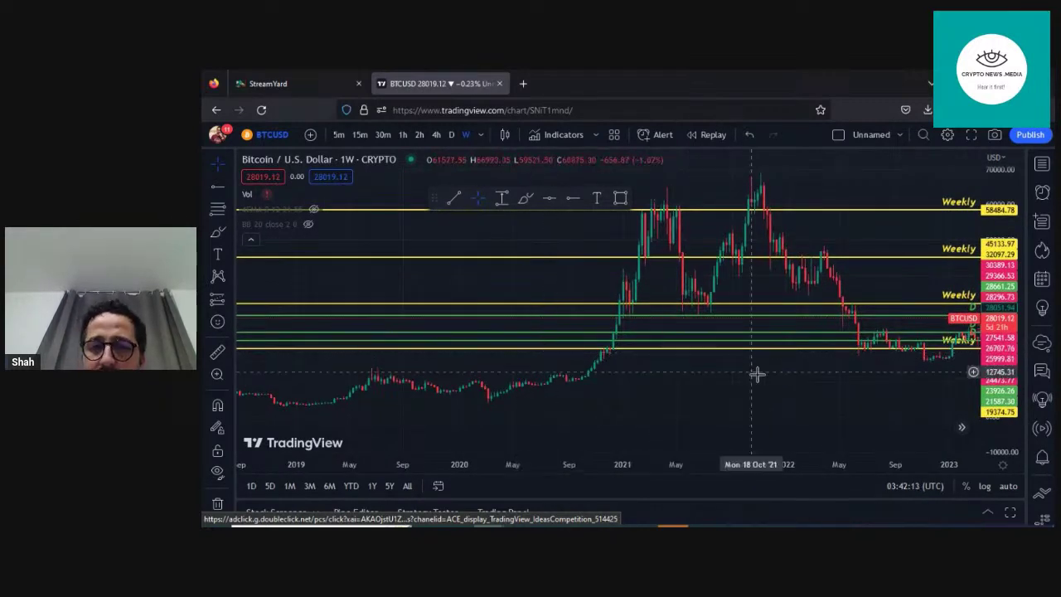
drag(769, 383, 656, 390)
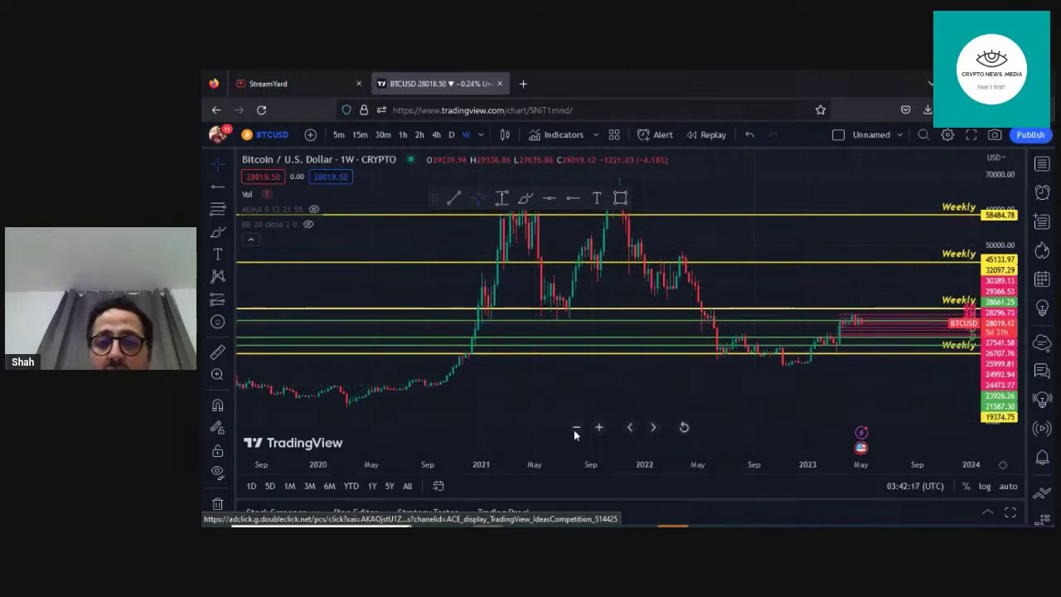
drag(724, 390, 928, 386)
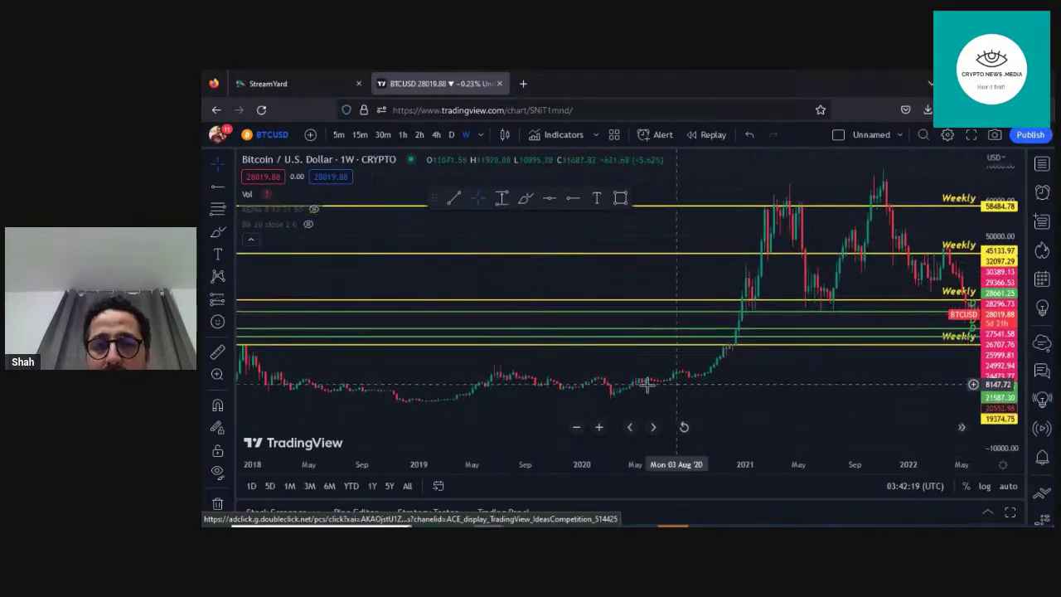
drag(572, 398, 795, 404)
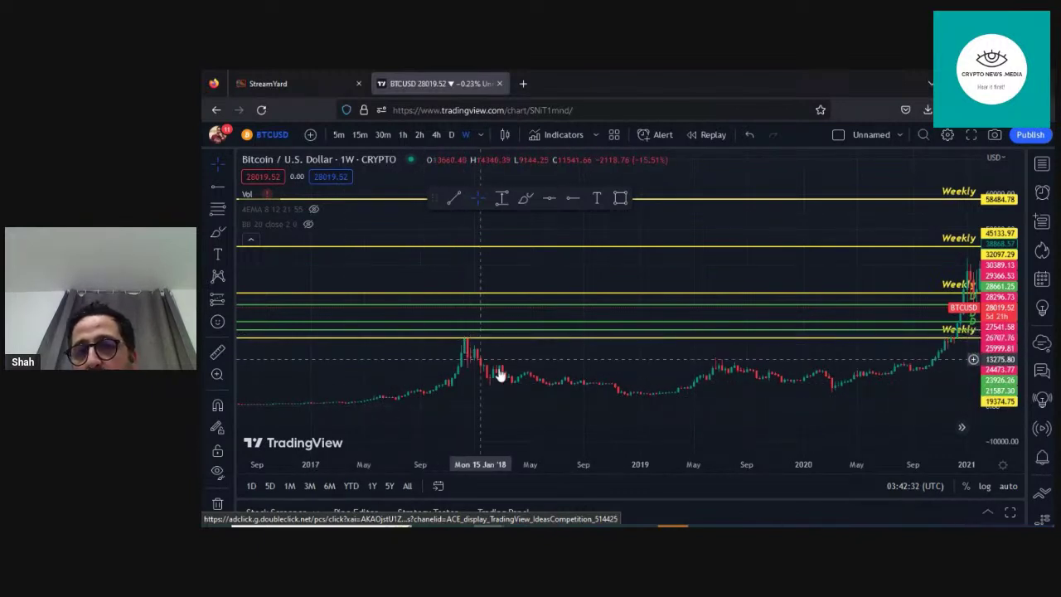
drag(900, 398, 706, 405)
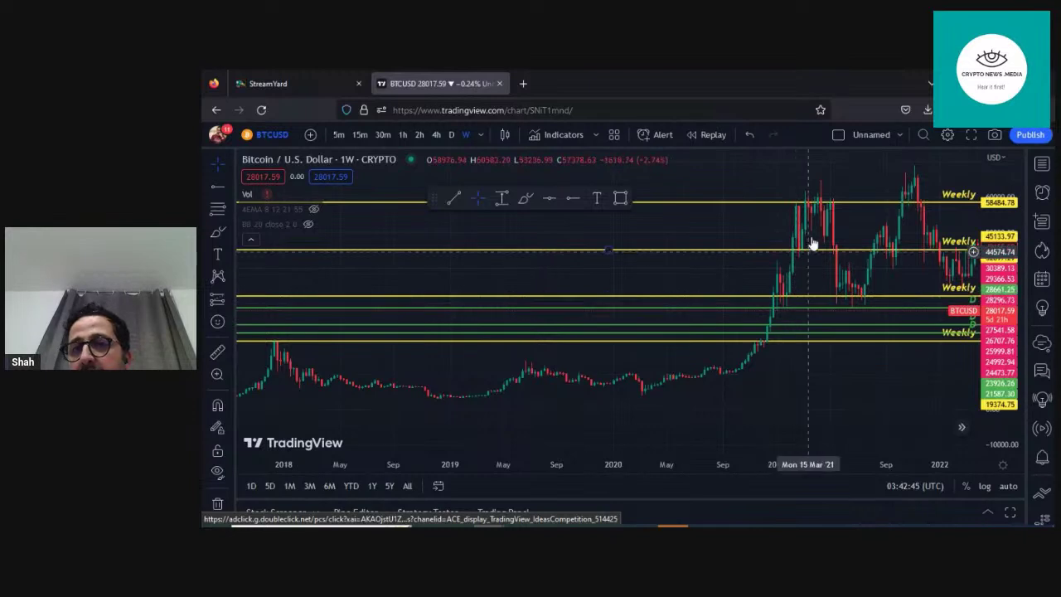
drag(818, 367, 717, 368)
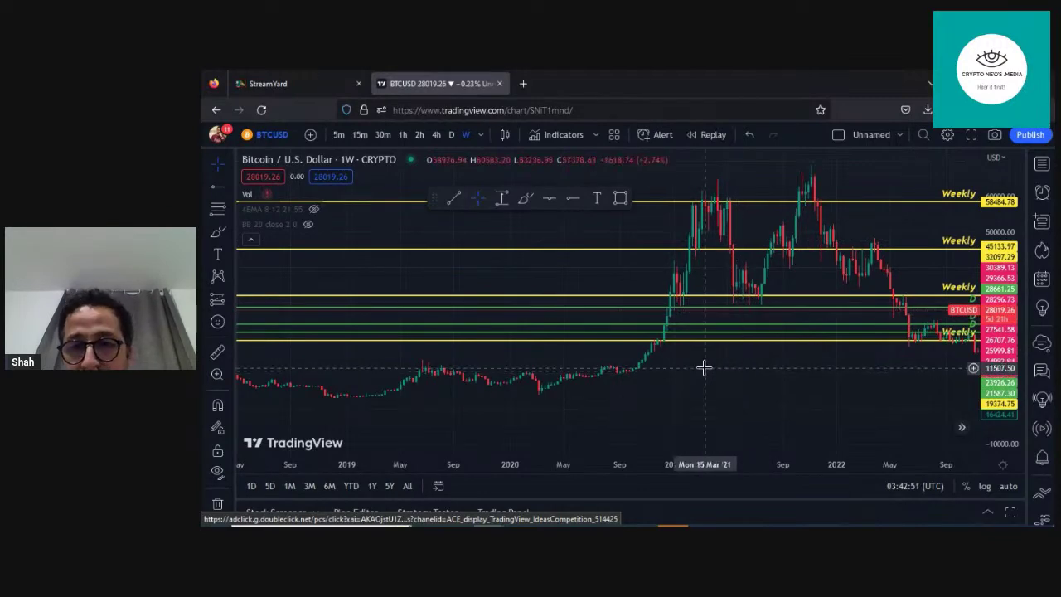
drag(816, 397, 703, 391)
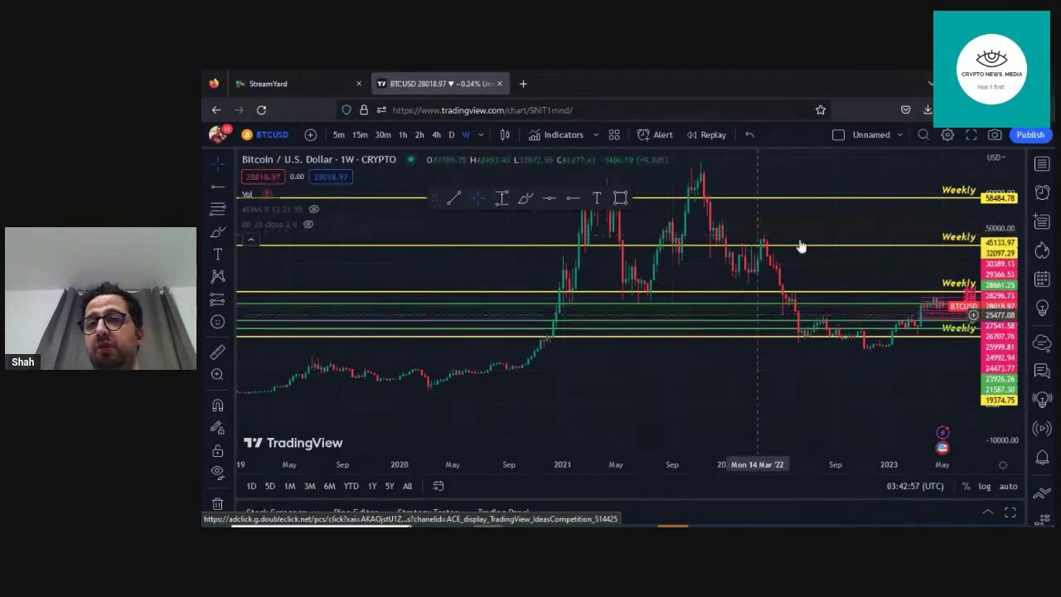
Check the StreamYard studio briefly, then come back to the BTCUSD chart.
click(295, 83)
mouse_move(918, 372)
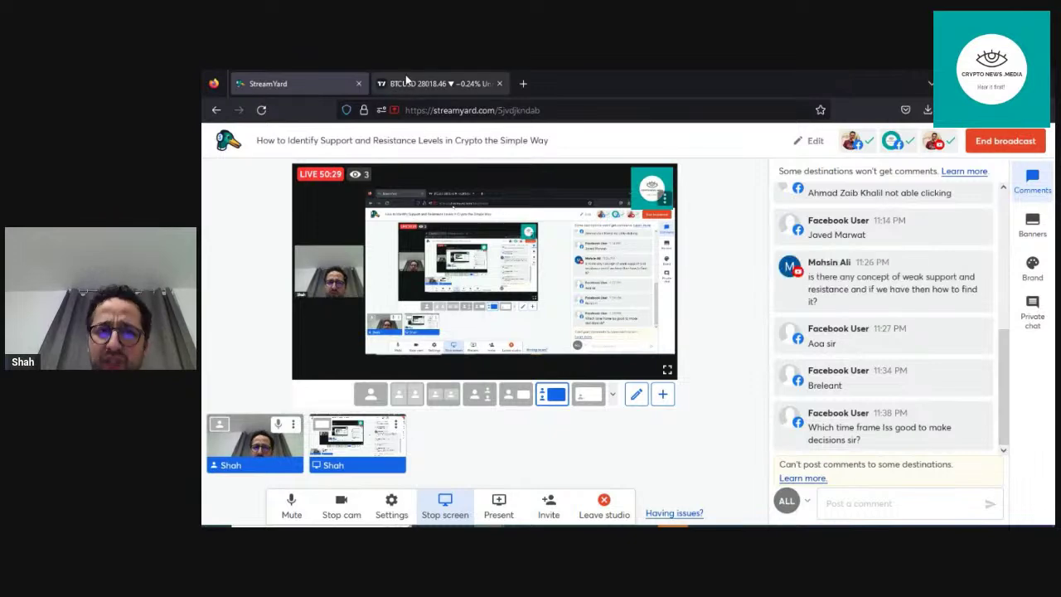
click(422, 83)
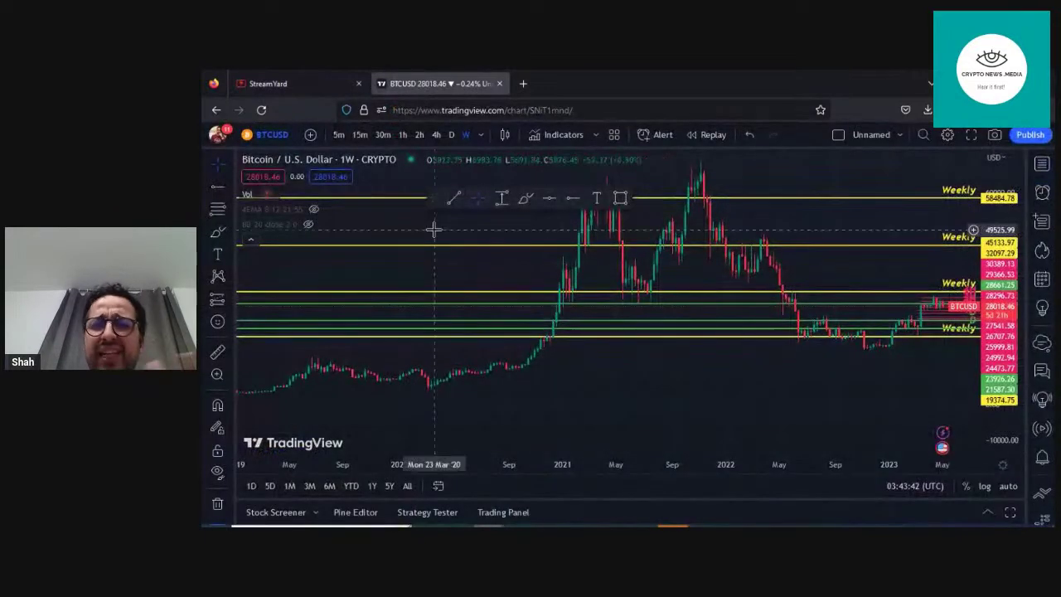
Switch BTCUSD to 15-minute candles and zoom the price scale to about 27500–28200.
click(359, 136)
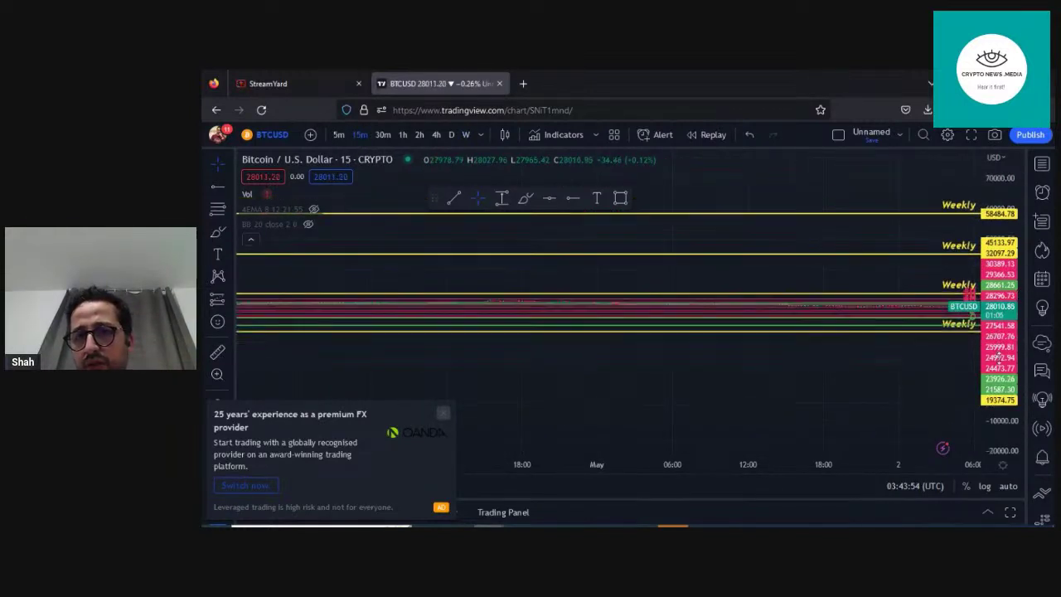
drag(993, 217, 991, 190)
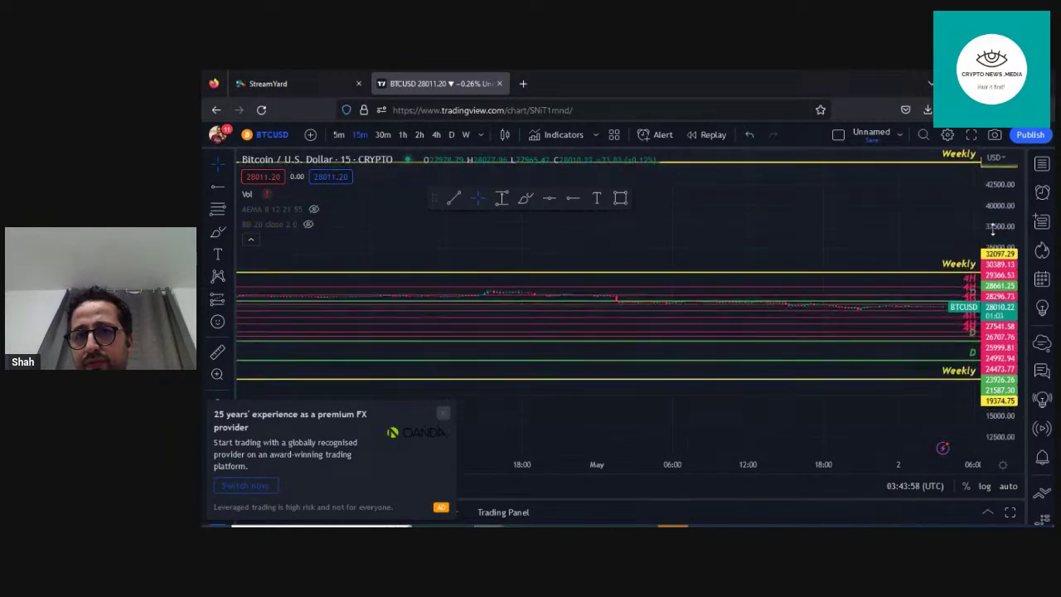
drag(1008, 353, 989, 206)
drag(997, 353, 993, 309)
drag(794, 343, 613, 313)
drag(1000, 344, 998, 172)
drag(1008, 366, 1004, 261)
mouse_move(889, 311)
mouse_down()
mouse_move(886, 365)
mouse_move(890, 310)
mouse_move(891, 331)
mouse_up()
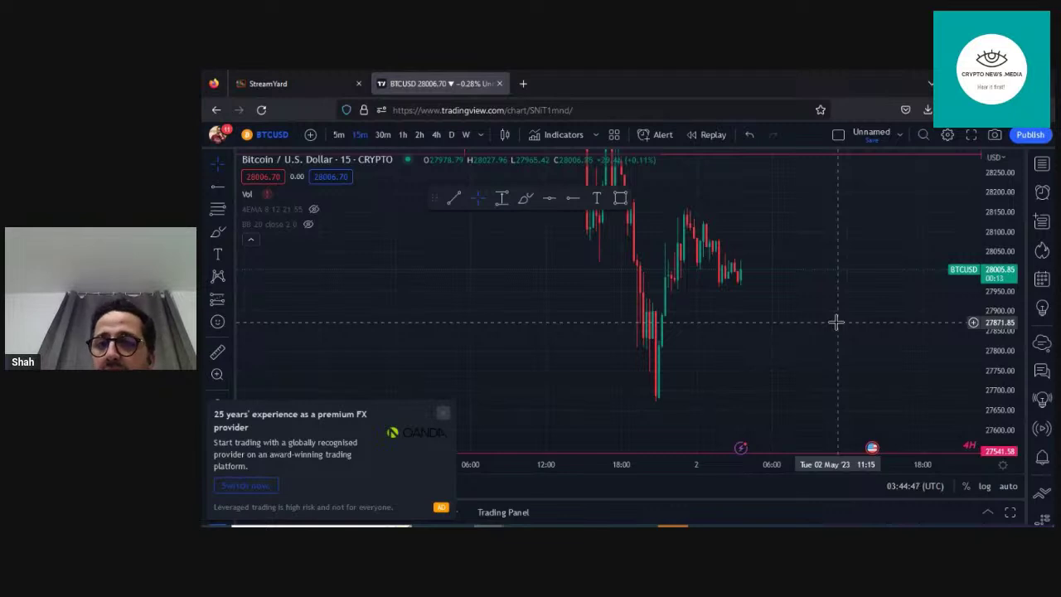
Pan and zoom the 15m chart to bring the 28296.73 4H level into view.
drag(804, 217, 961, 295)
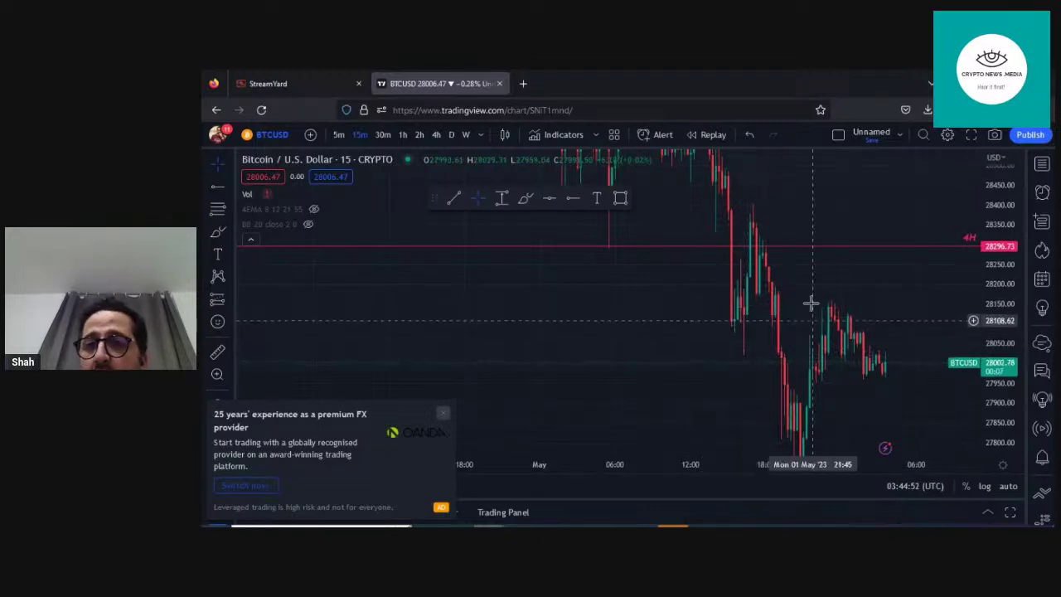
scroll(776, 246, up, 2)
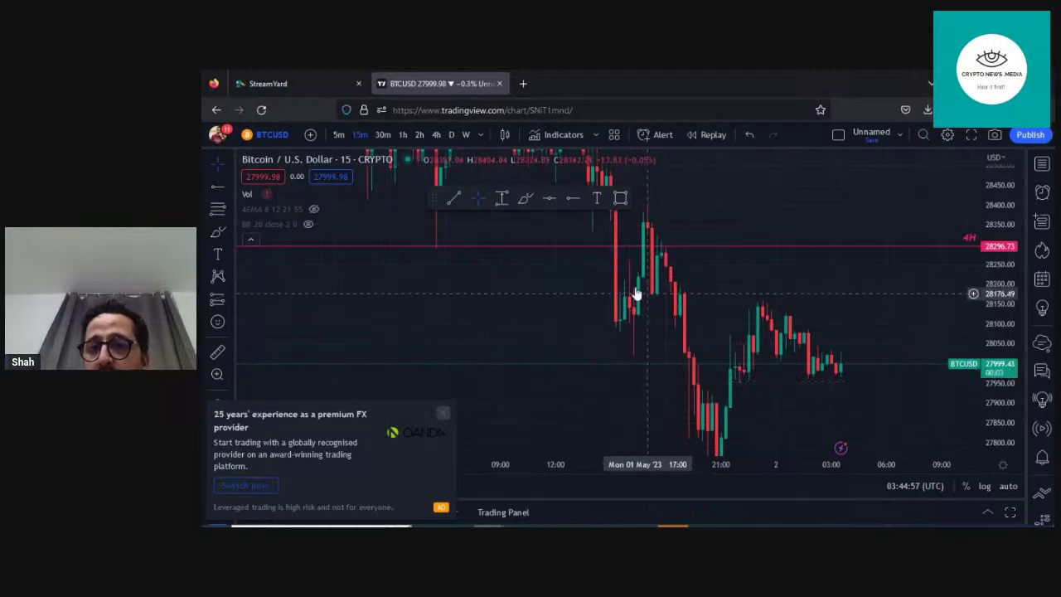
mouse_move(604, 393)
mouse_down()
mouse_move(591, 283)
mouse_move(601, 381)
mouse_up()
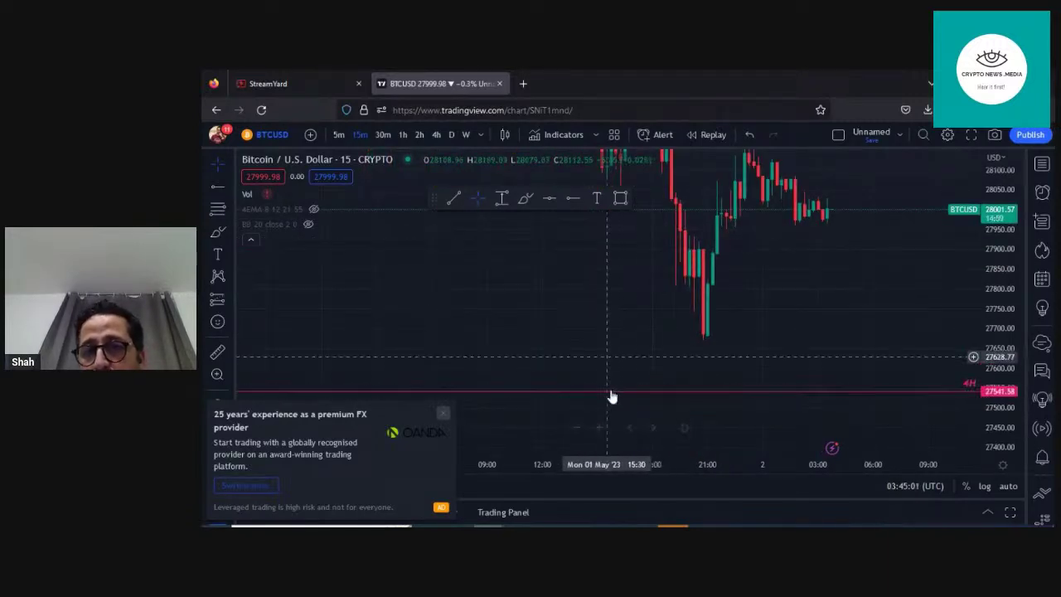
drag(608, 308, 609, 163)
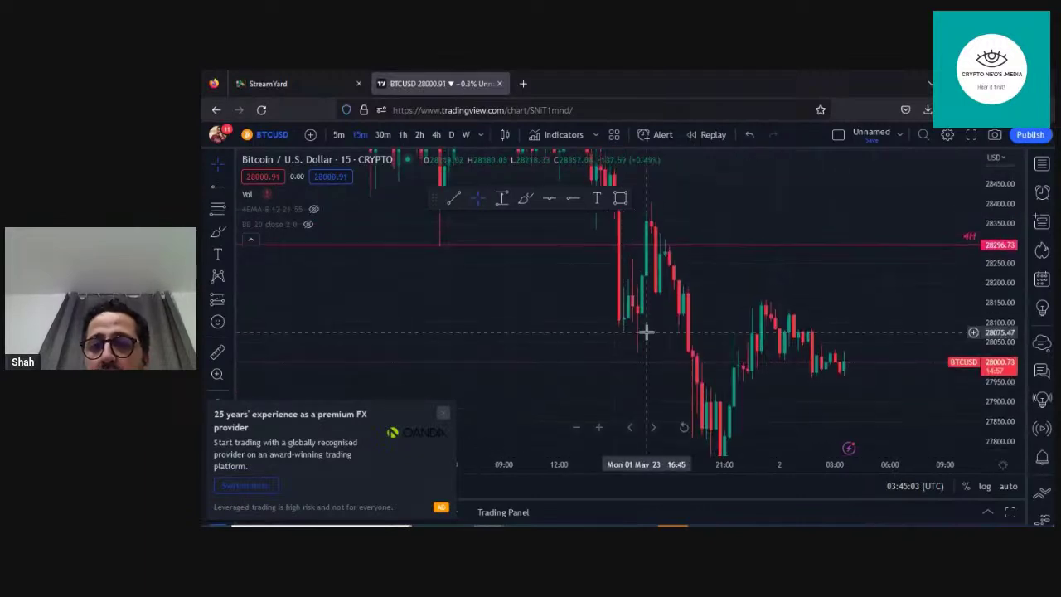
scroll(669, 277, up, 1)
drag(655, 268, 705, 298)
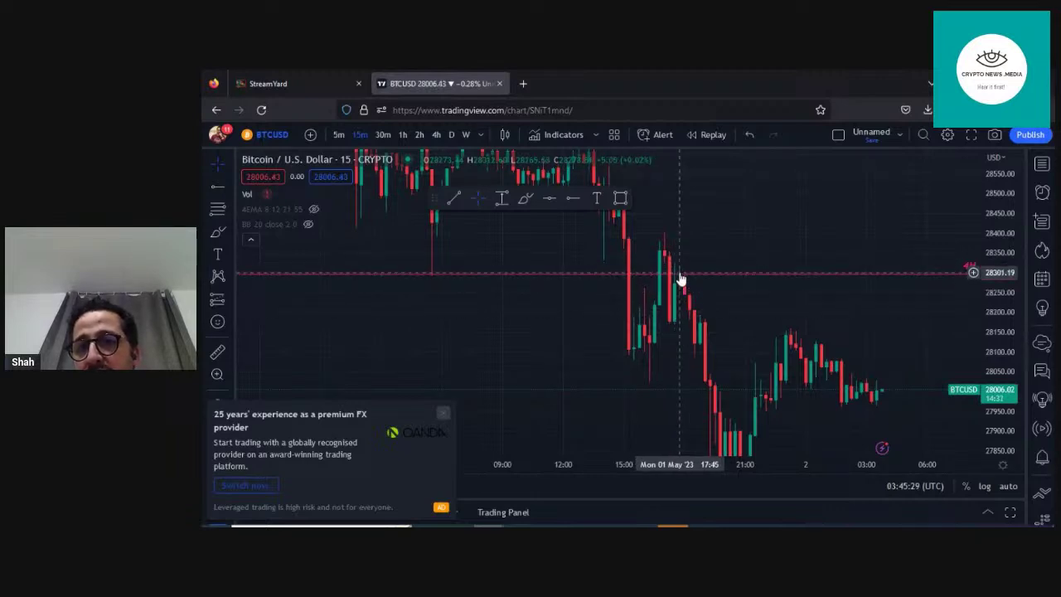
mouse_move(679, 273)
mouse_down()
mouse_move(694, 318)
mouse_move(687, 275)
mouse_up()
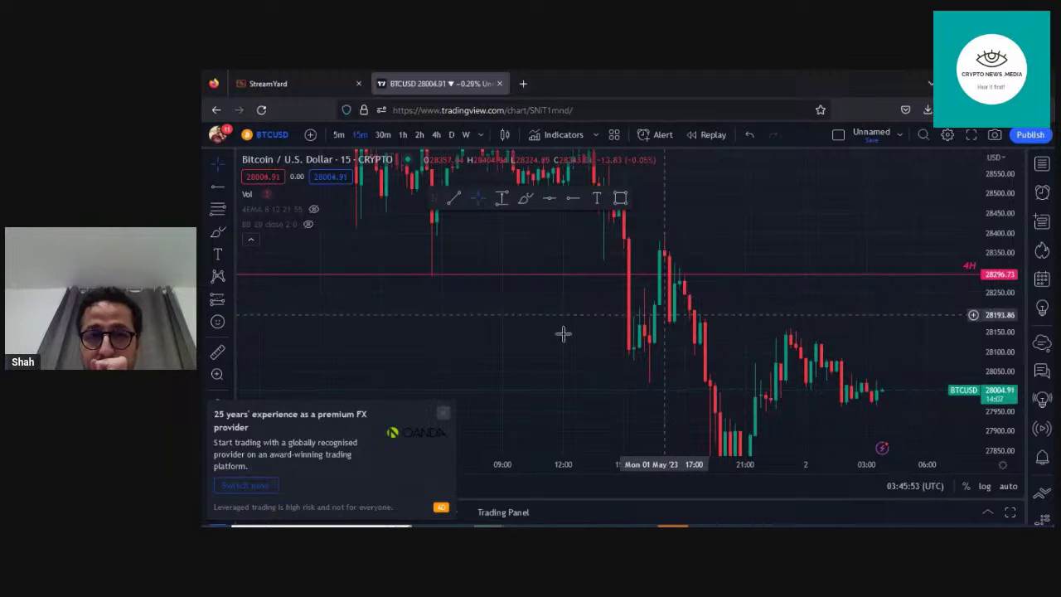
Close the OANDA ad and reframe the May 1 low between the 4H rays.
click(443, 411)
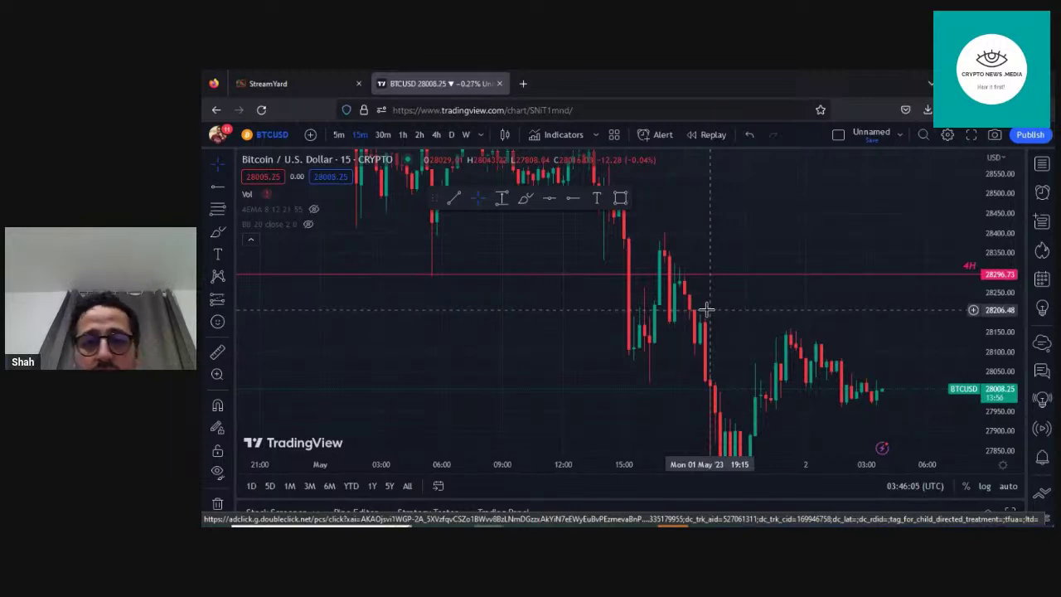
scroll(765, 320, down, 1)
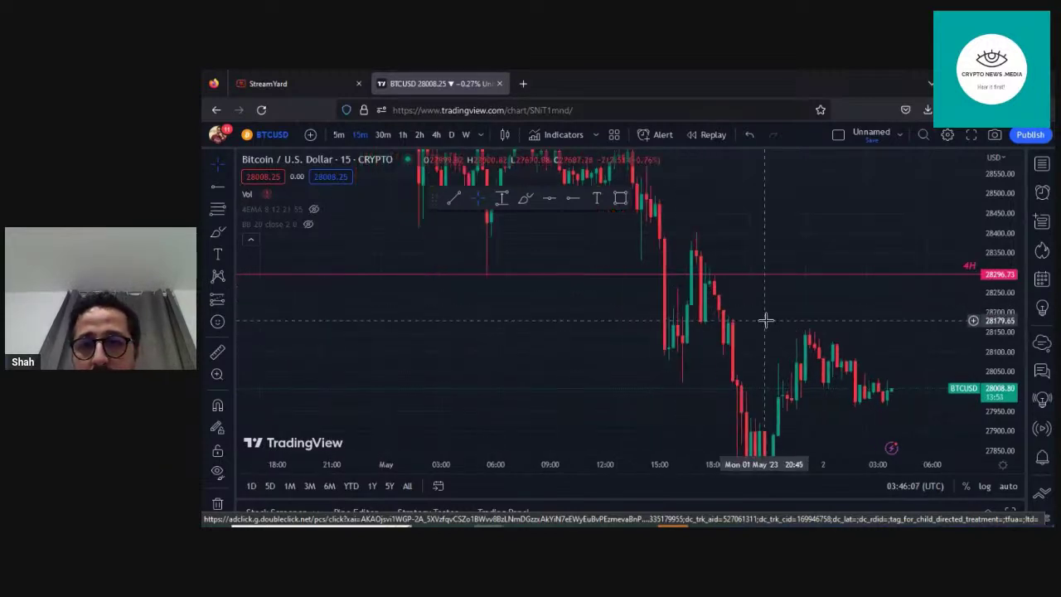
drag(732, 282, 766, 217)
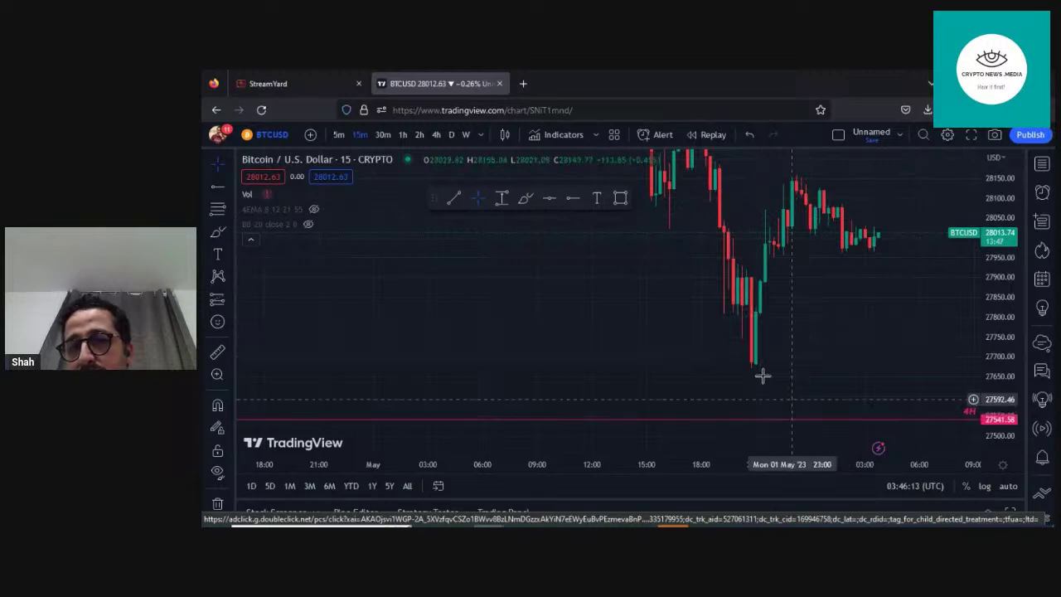
drag(791, 351, 793, 403)
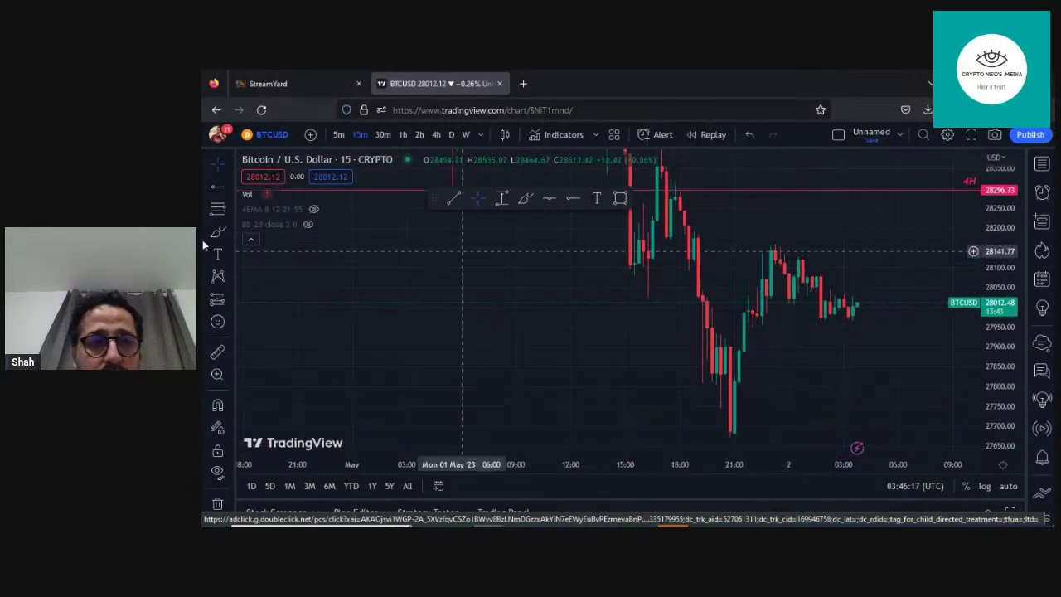
Take a trial measurement across the May 1 candles, then clear it.
click(217, 351)
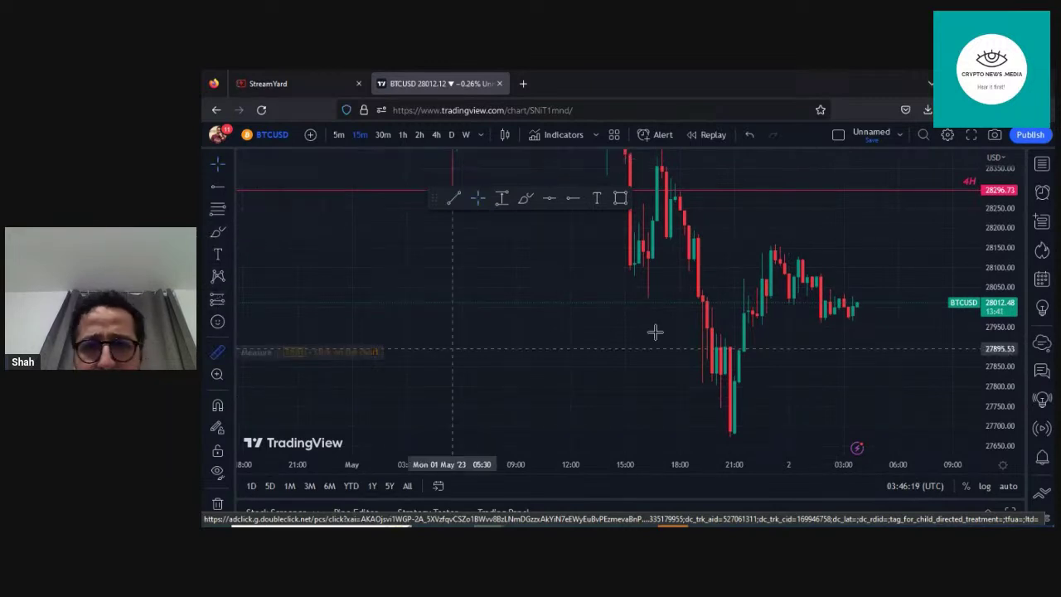
click(724, 225)
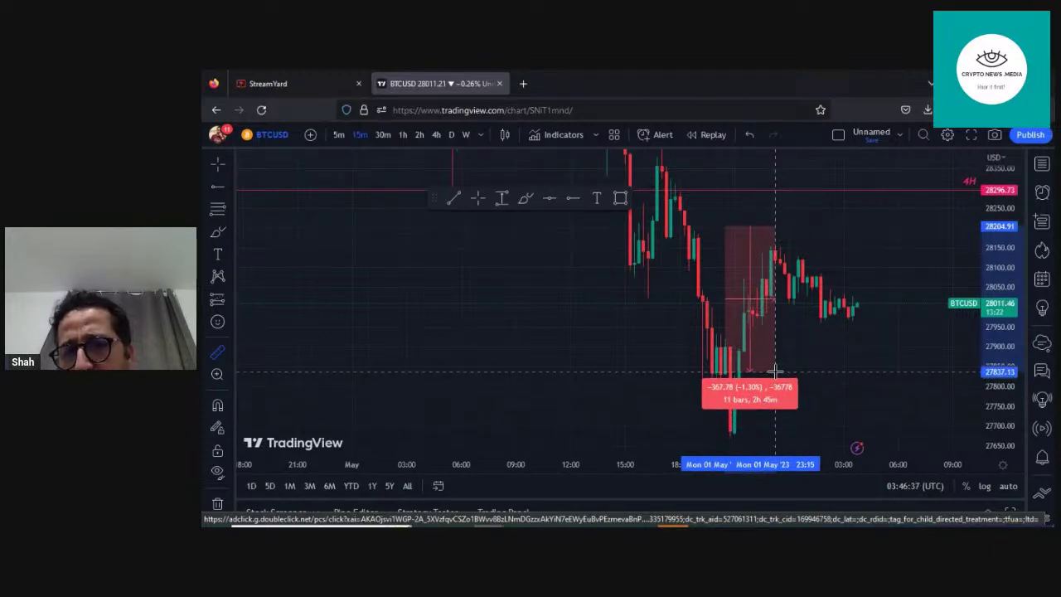
click(776, 377)
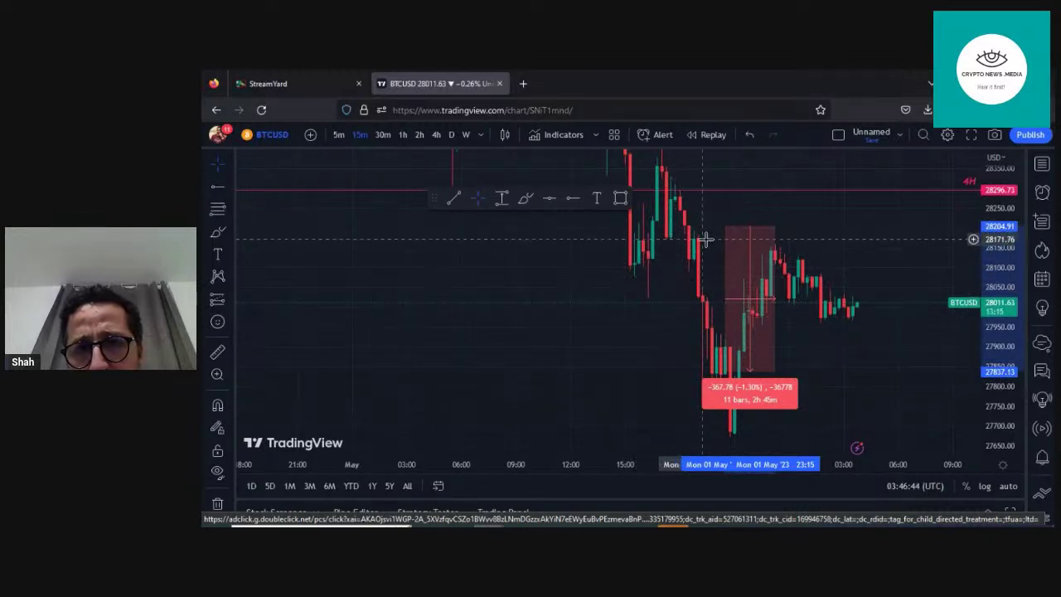
click(741, 298)
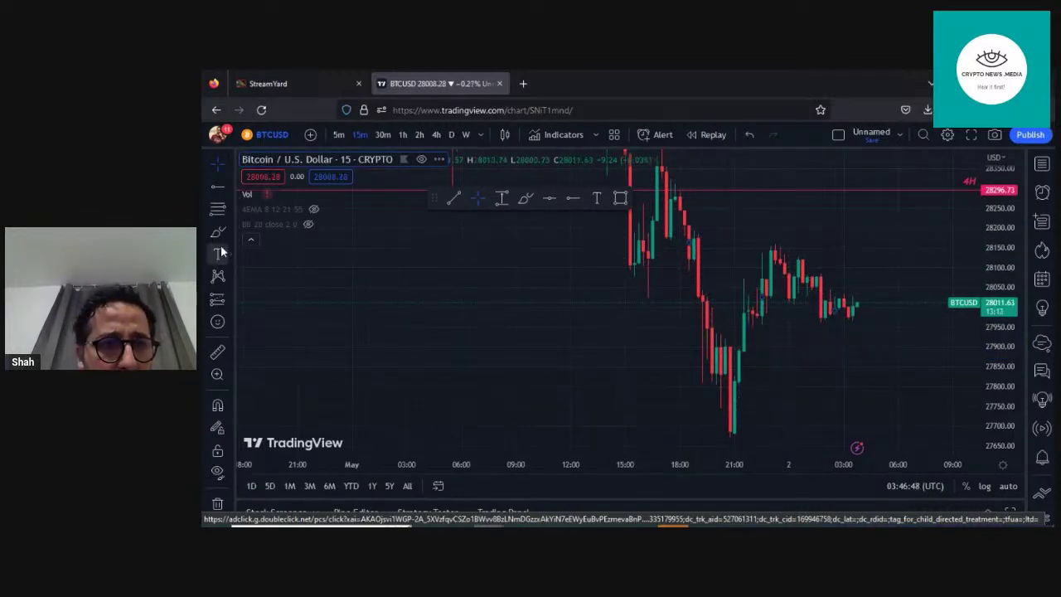
Measure the May 1 drop again, getting -374.09 (-1.33%) over one 15m bar.
click(217, 351)
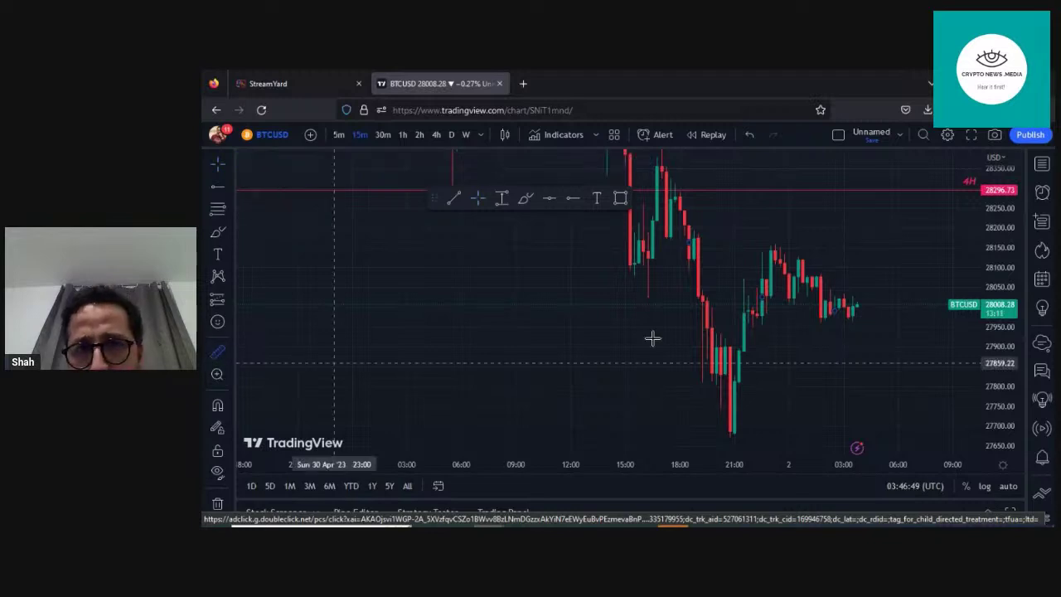
click(693, 225)
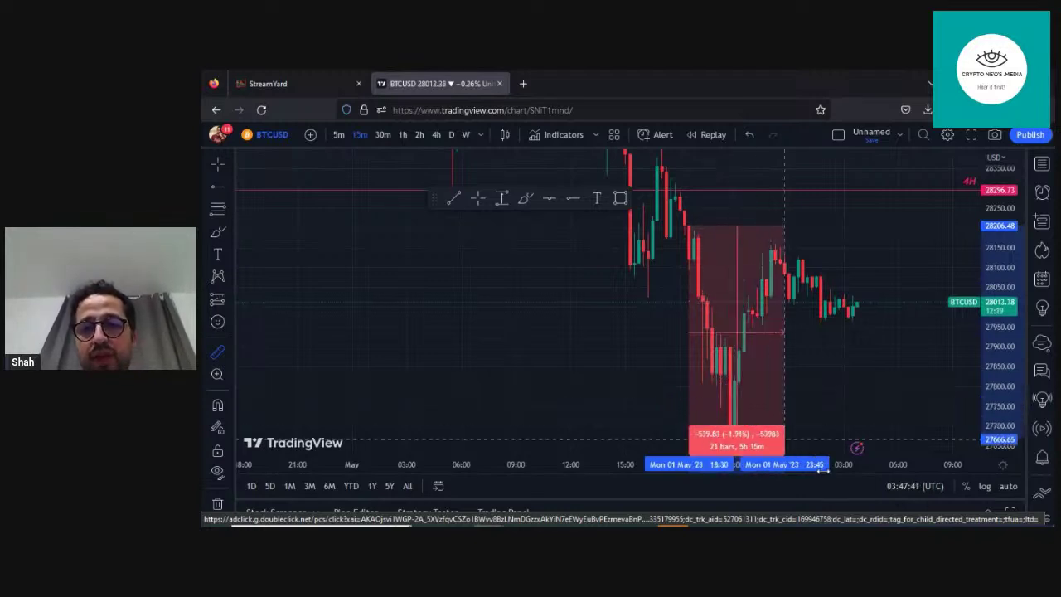
click(693, 371)
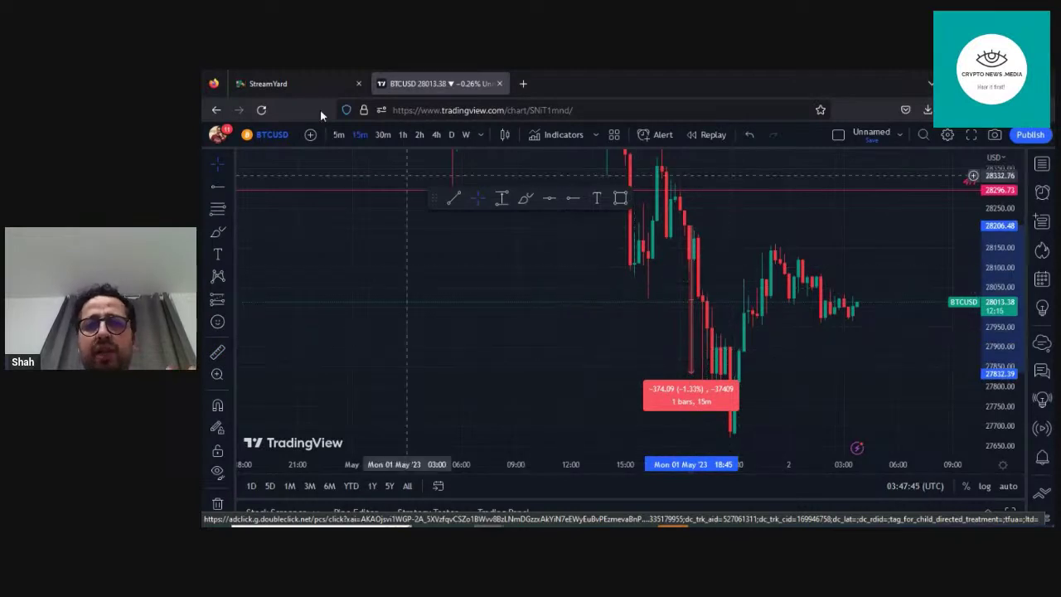
In StreamYard, toggle two viewer comments' visibility and request ending the broadcast at 54:49.
click(302, 84)
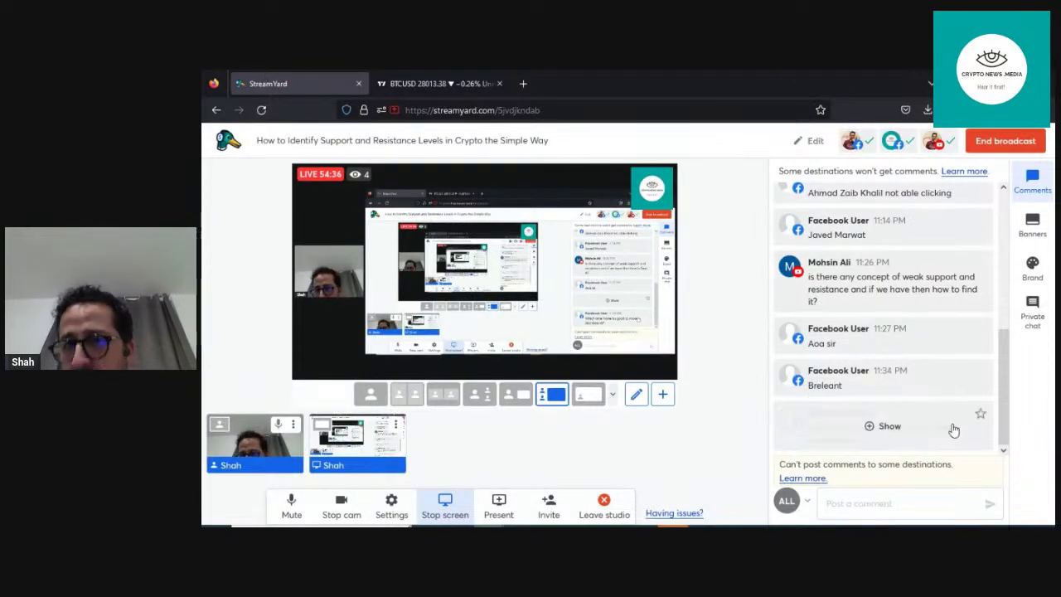
click(935, 426)
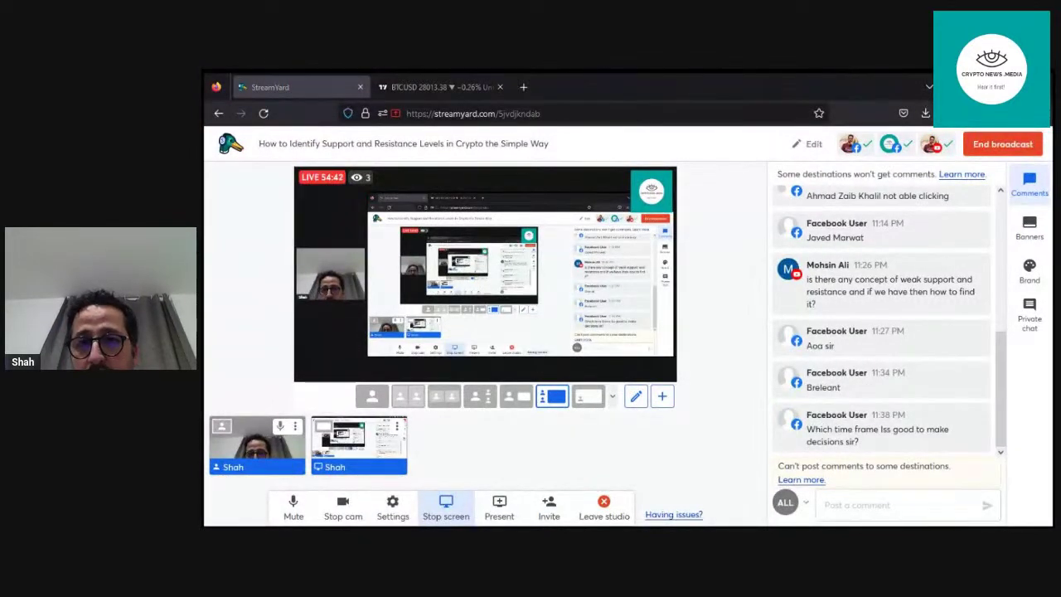
drag(539, 248, 790, 323)
click(784, 335)
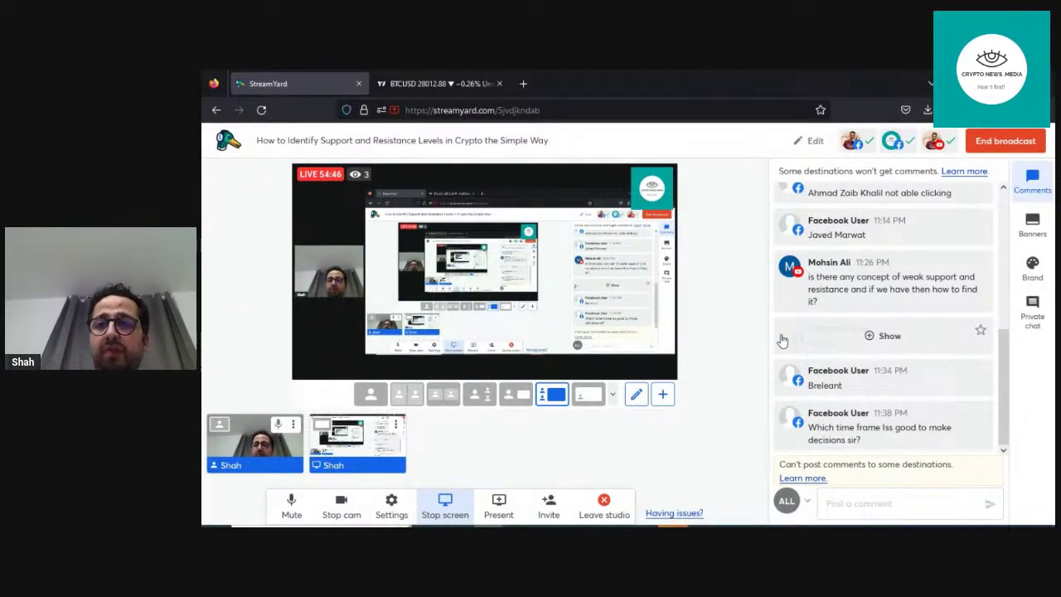
click(986, 148)
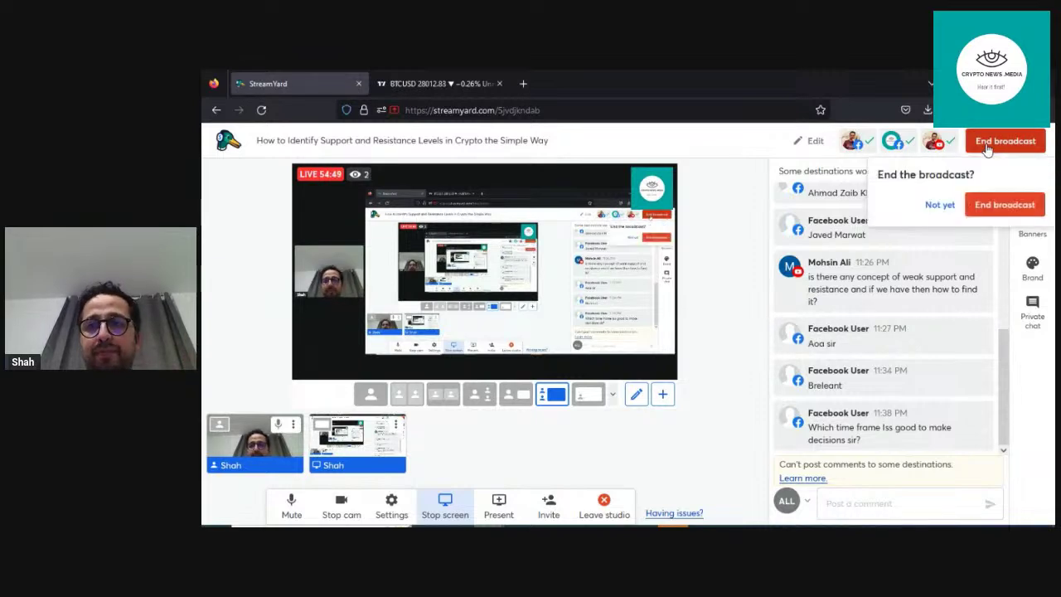